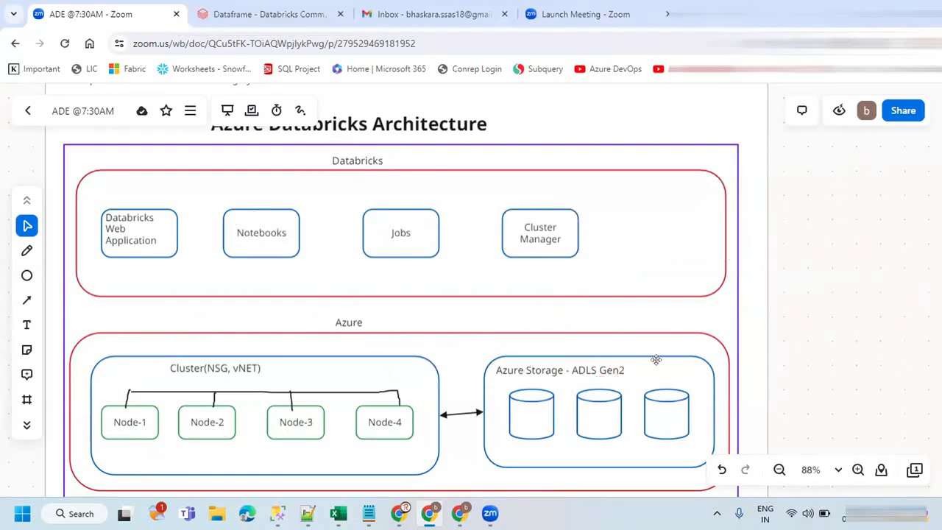
Switch from the architecture whiteboard to the Azure portal and open the list of resource groups.
scroll(655, 359, down, 1)
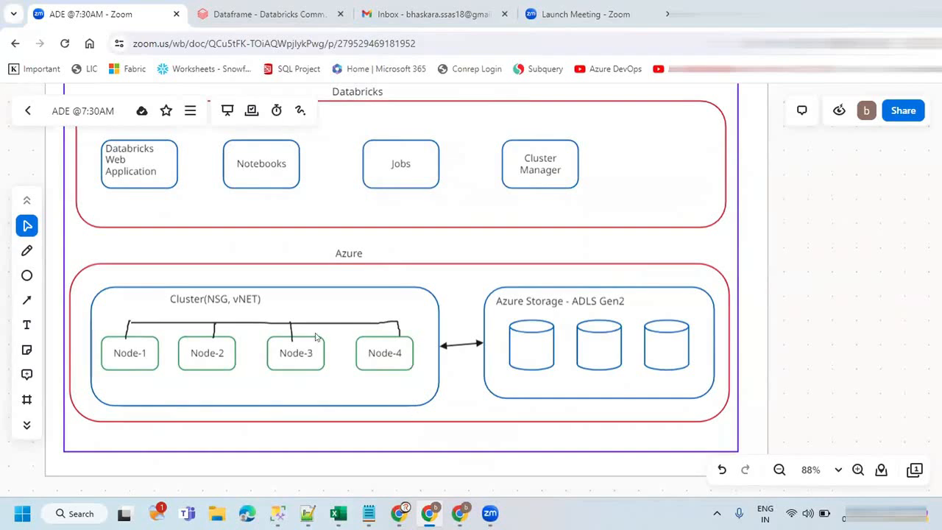
key(alt+Tab)
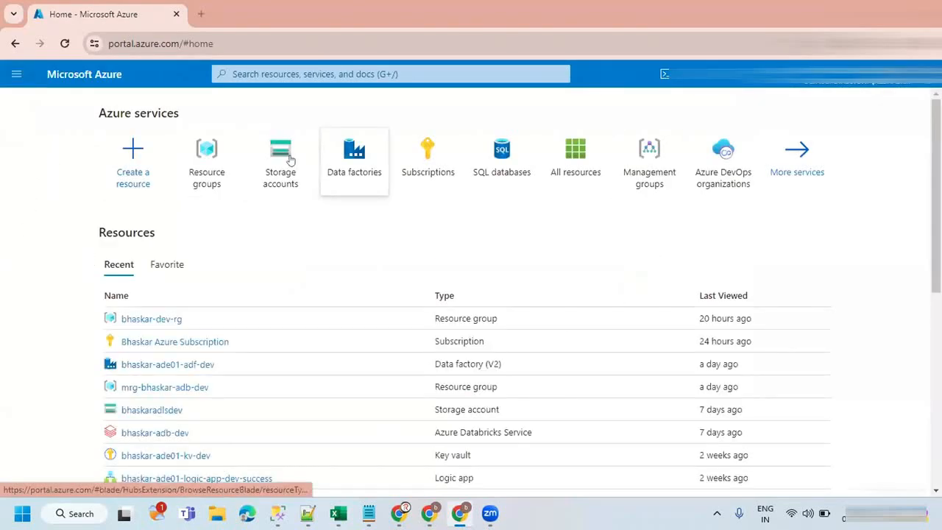
mouse_move(186, 155)
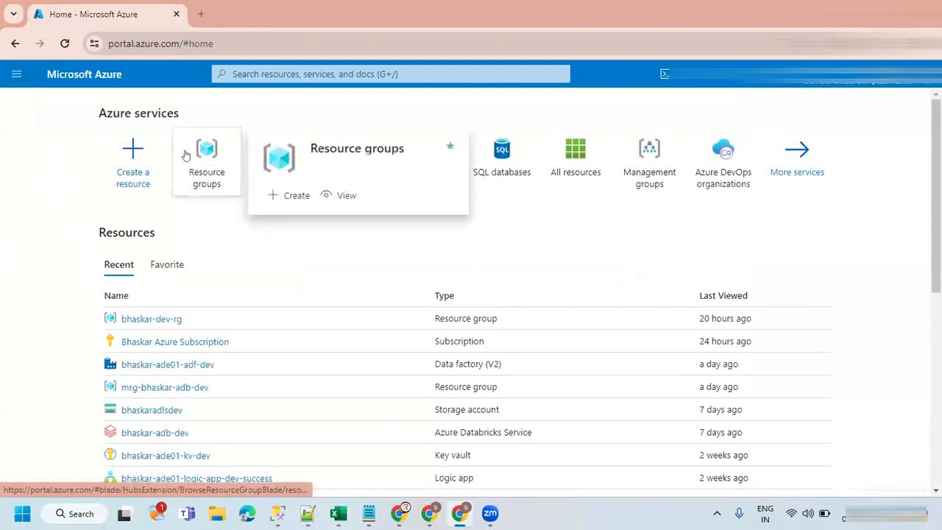
mouse_move(309, 195)
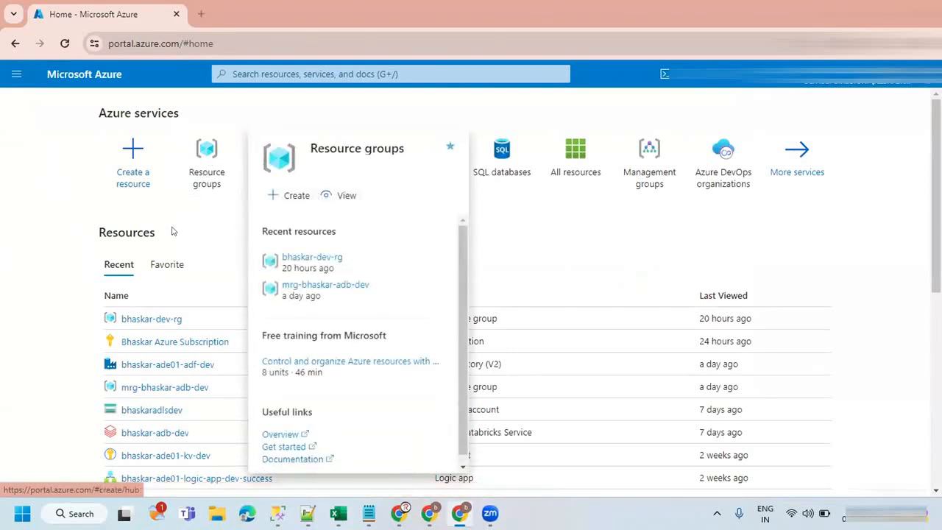
click(205, 158)
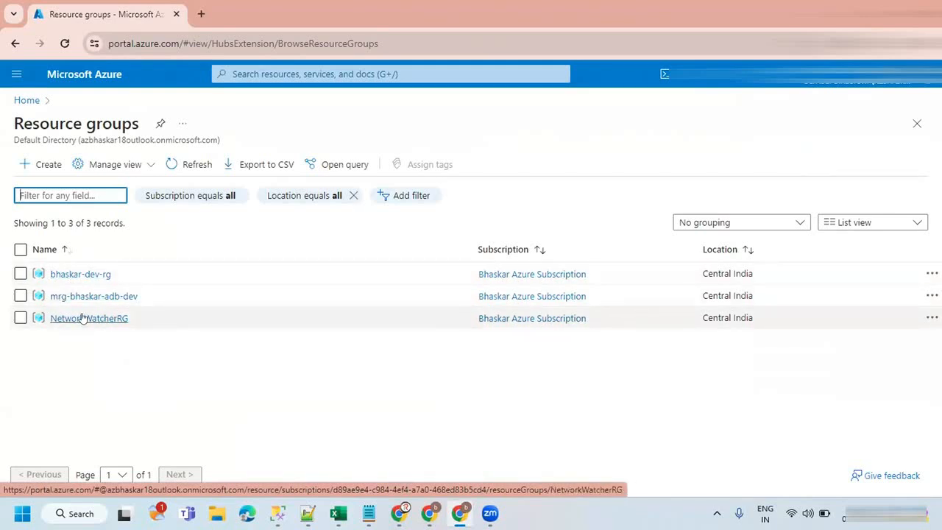
Open the bhaskar-dev-rg resource group and look through all of its resources.
click(83, 274)
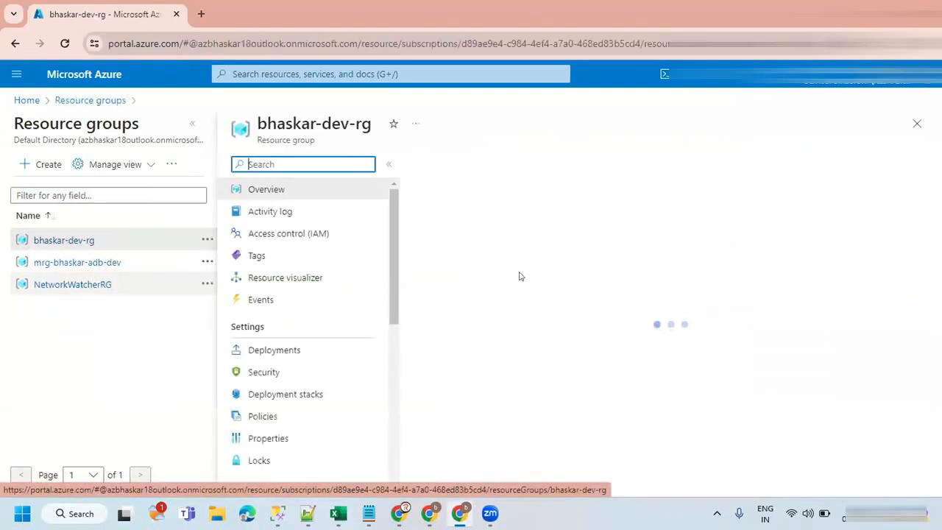
click(191, 126)
scroll(341, 338, down, 1)
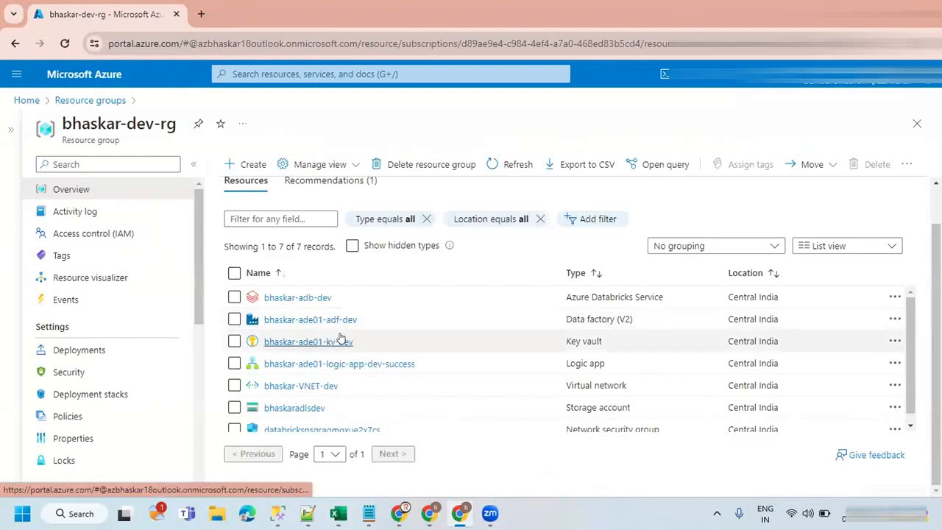
scroll(341, 338, down, 1)
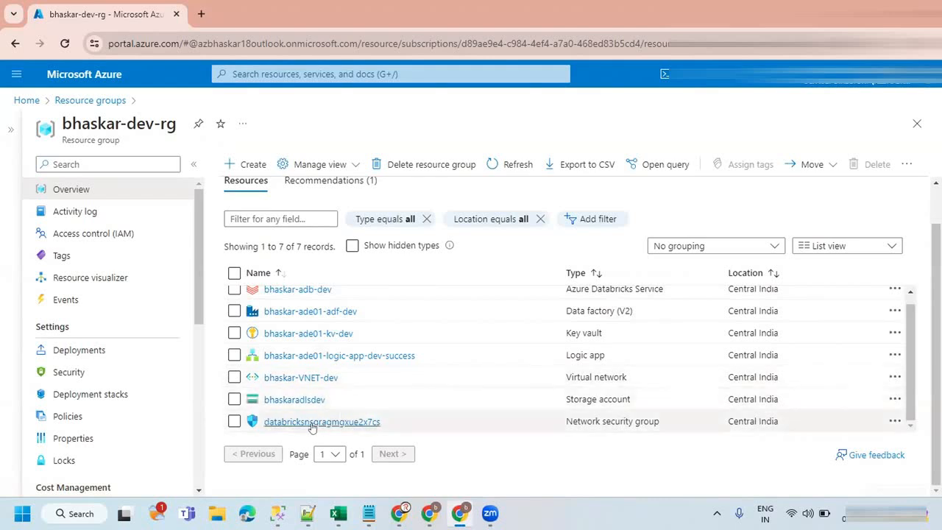
scroll(345, 407, up, 1)
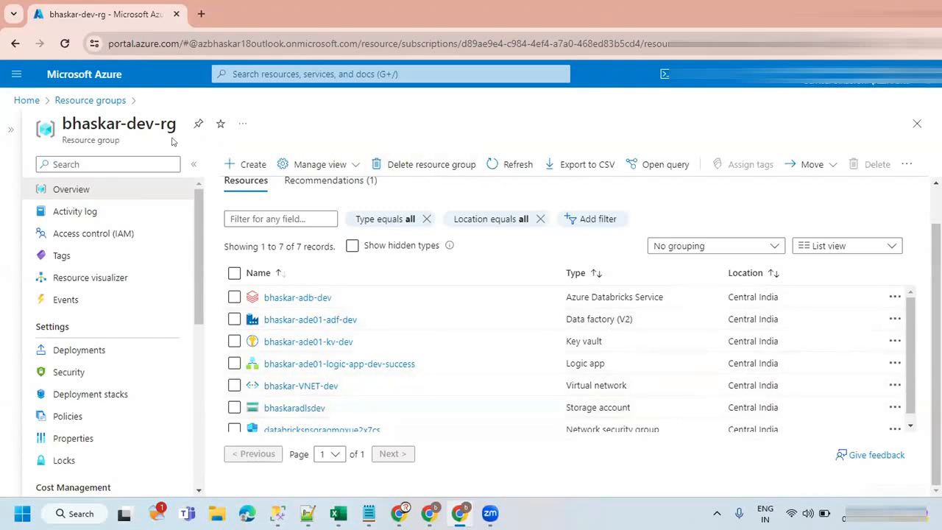
Return to the portal home and open the managed resource group mrg-bhaskar-adb-dev to view its resources.
click(22, 100)
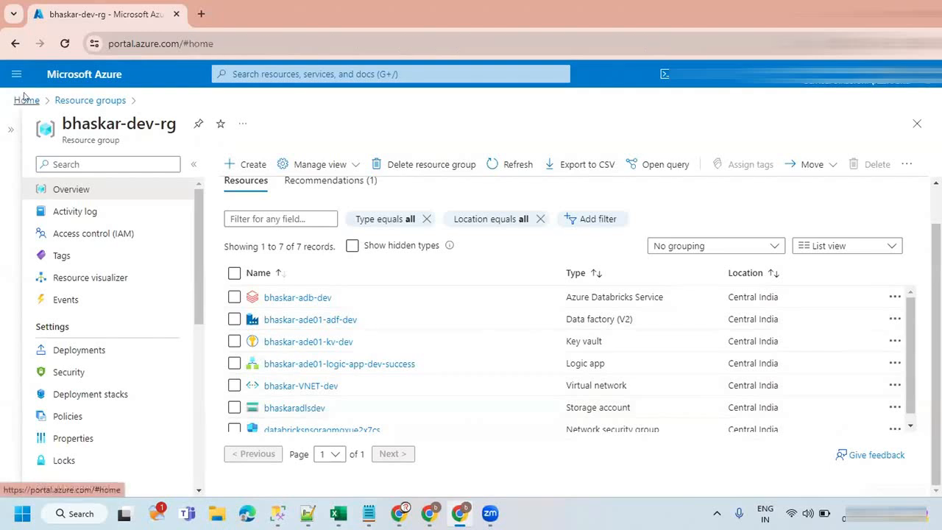
click(208, 160)
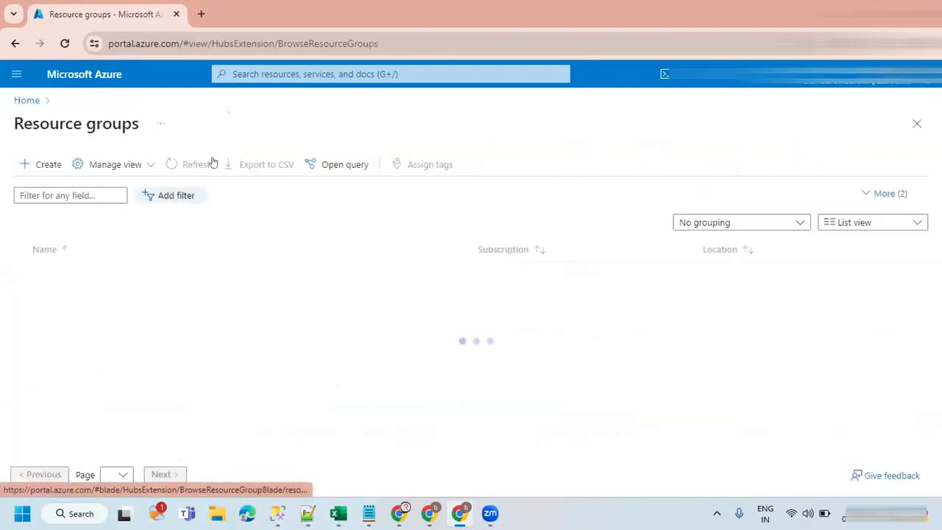
click(119, 296)
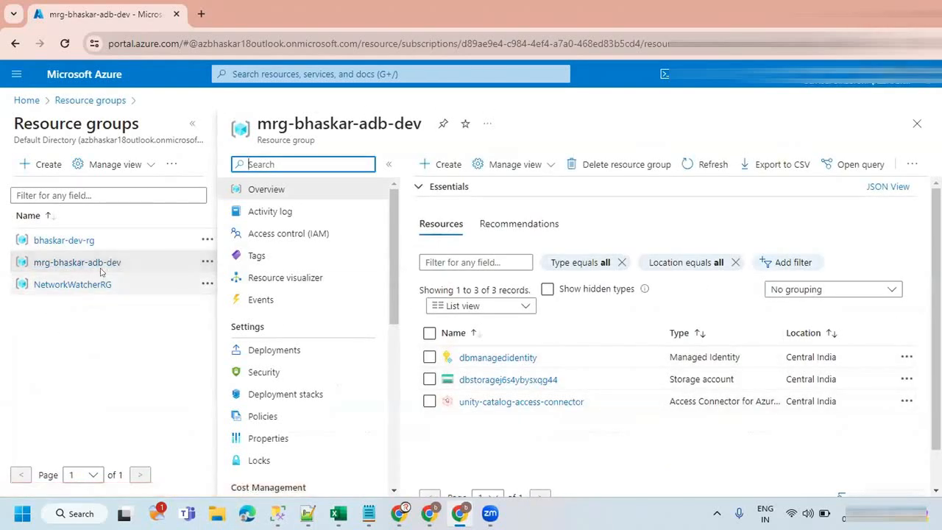
right_click(127, 21)
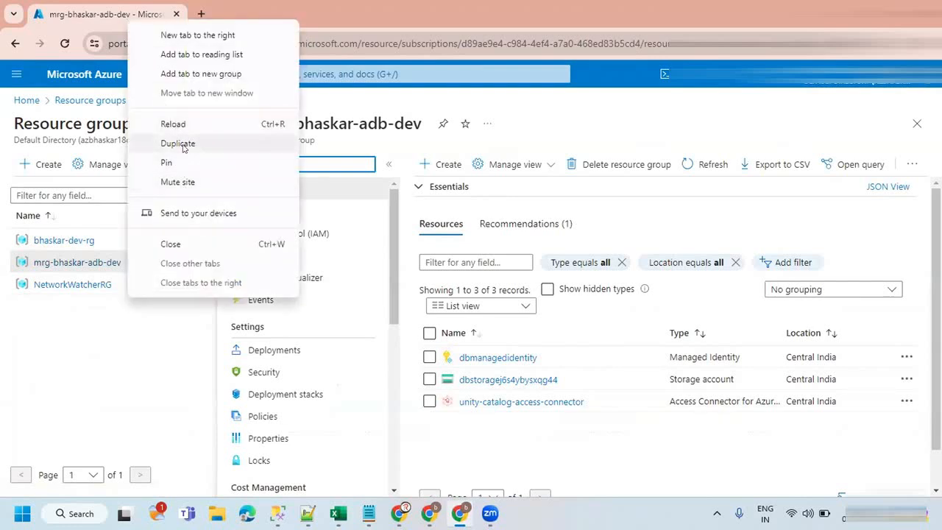
click(178, 143)
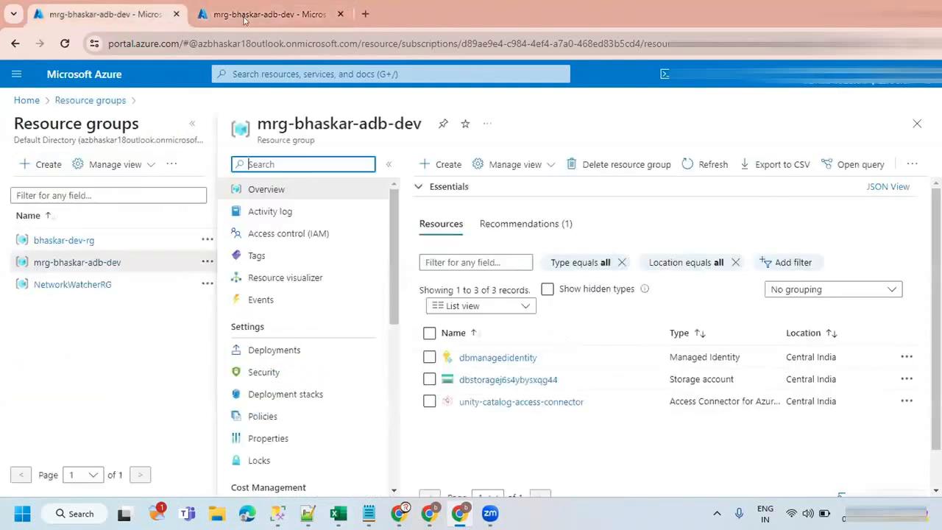
click(339, 15)
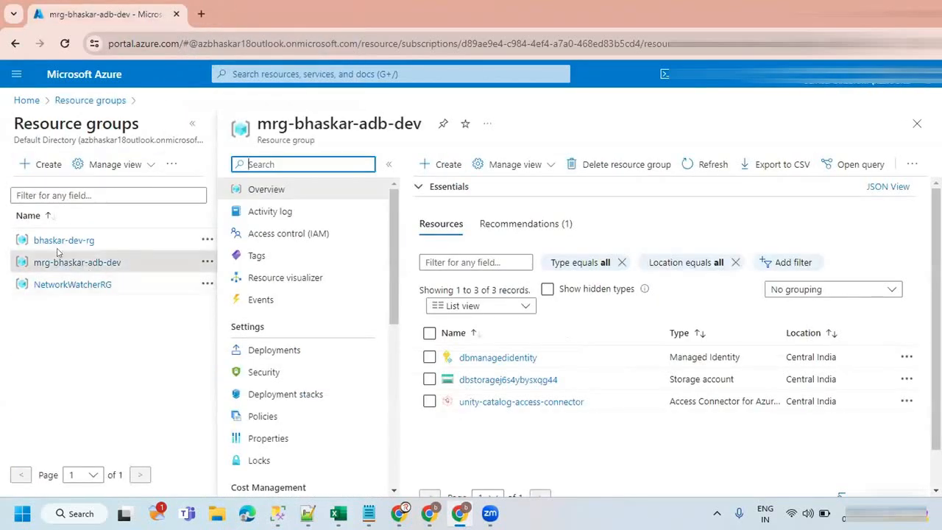
Return to the resource groups list, then switch to Snipping Tool and capture the page heading and the listed groups.
click(62, 101)
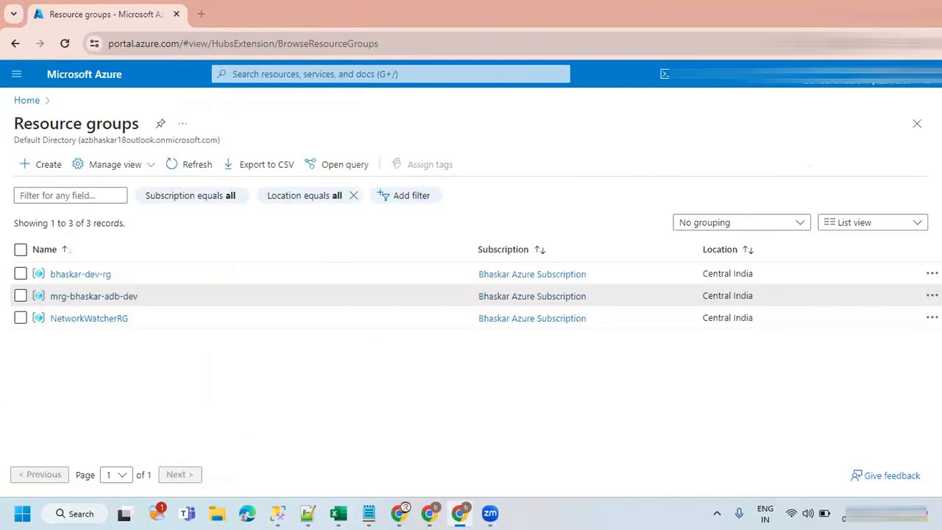
key(super+s)
text(sni)
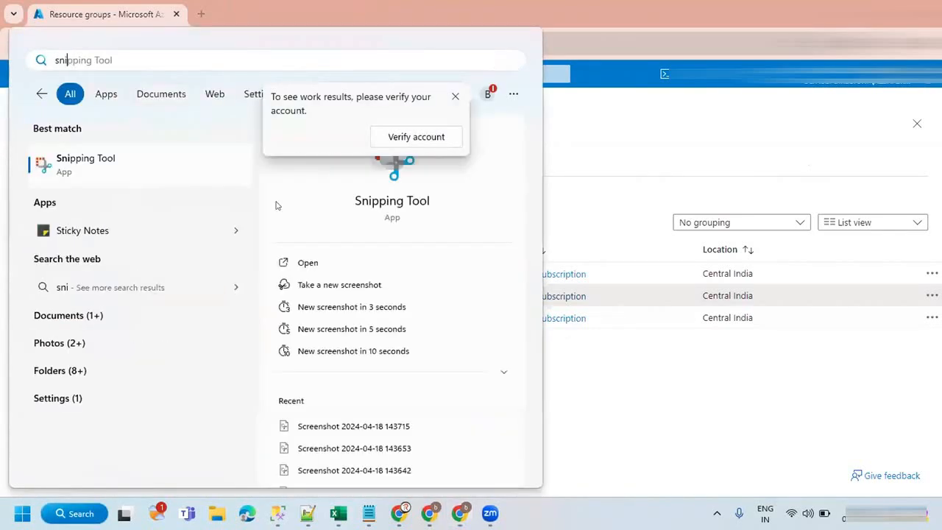
click(131, 169)
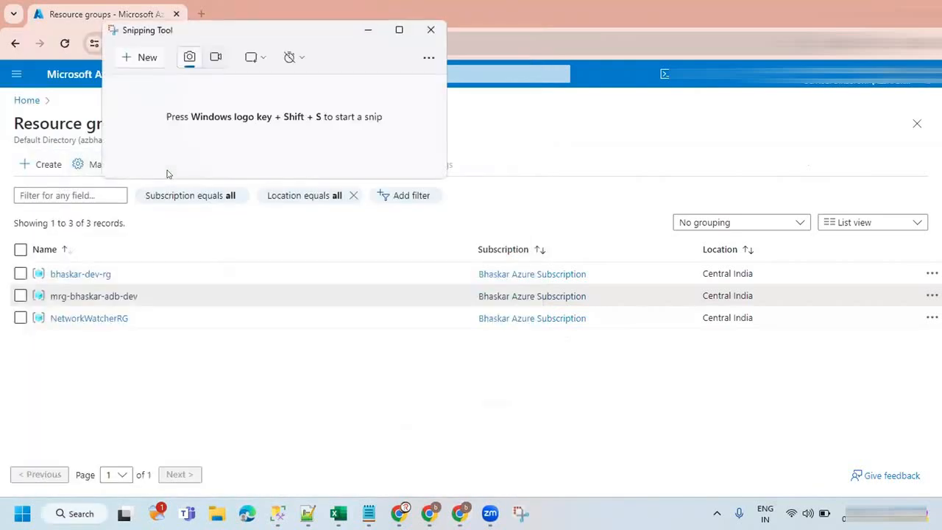
click(141, 57)
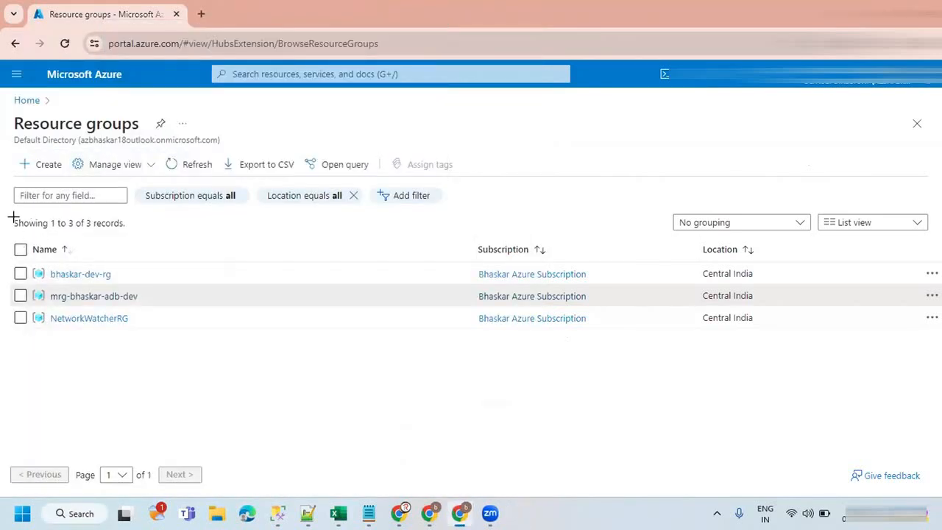
drag(6, 101, 330, 346)
click(514, 500)
click(520, 513)
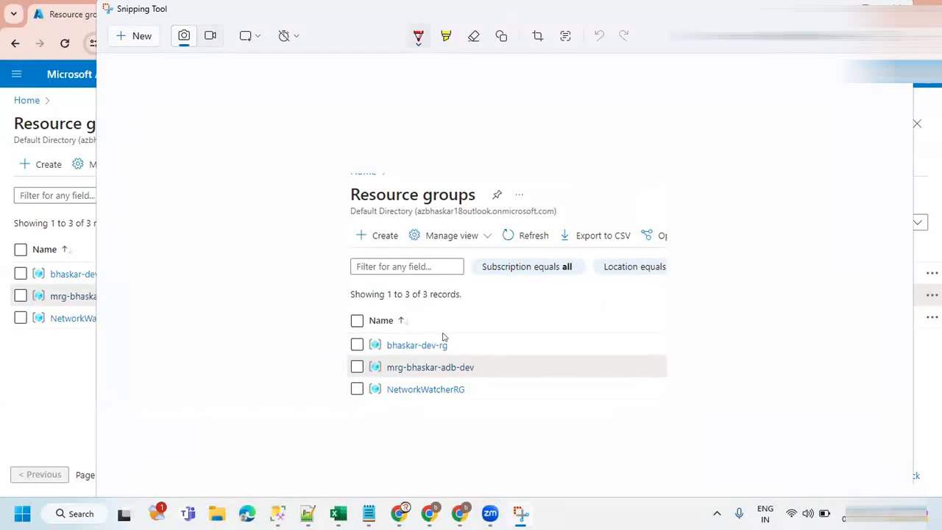
Annotate the snip in red: circle bhaskar-dev-rg, tick mrg-bhaskar-adb-dev and draw an arrow from it to a handwritten "ADLS".
mouse_move(441, 335)
mouse_down()
mouse_move(344, 339)
mouse_move(360, 357)
mouse_move(432, 360)
mouse_move(445, 335)
mouse_move(434, 332)
mouse_up()
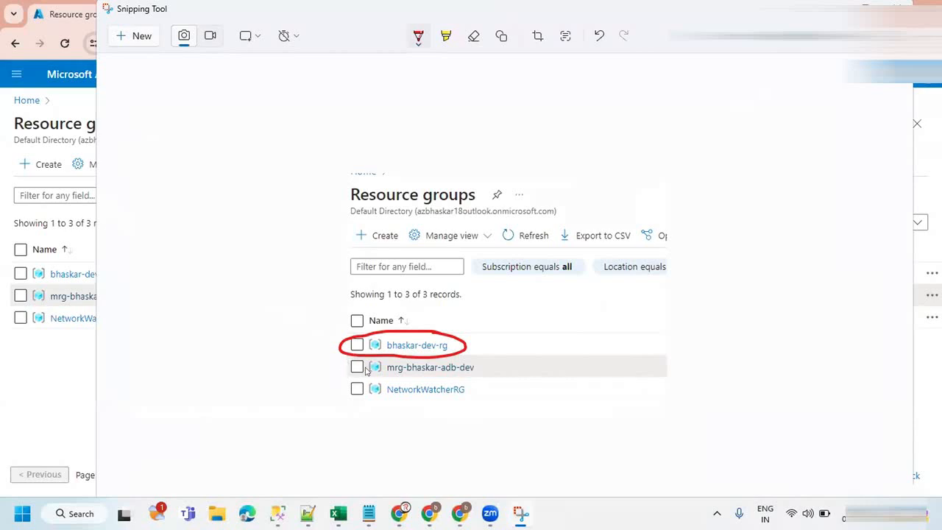
drag(344, 369, 365, 359)
drag(477, 367, 515, 370)
mouse_move(553, 370)
mouse_down()
mouse_move(591, 346)
mouse_move(599, 371)
mouse_up()
mouse_move(619, 337)
mouse_down()
mouse_move(654, 367)
mouse_move(639, 370)
mouse_up()
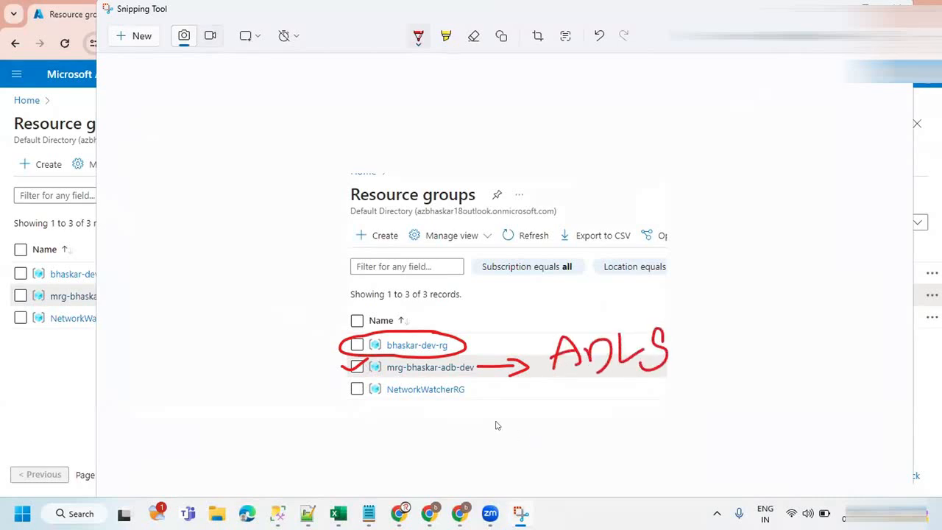
Switch back to the Azure portal, search for the Azure Databricks service and start creating a workspace.
click(59, 10)
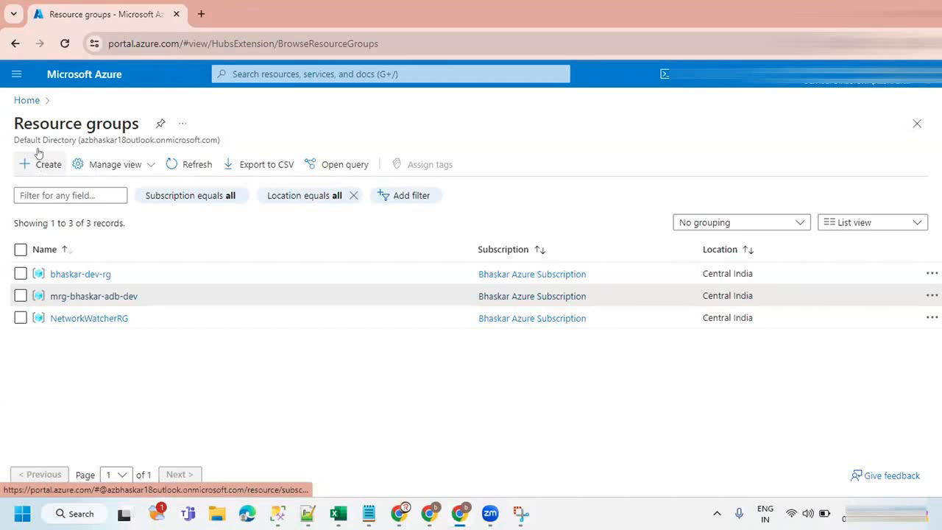
click(24, 102)
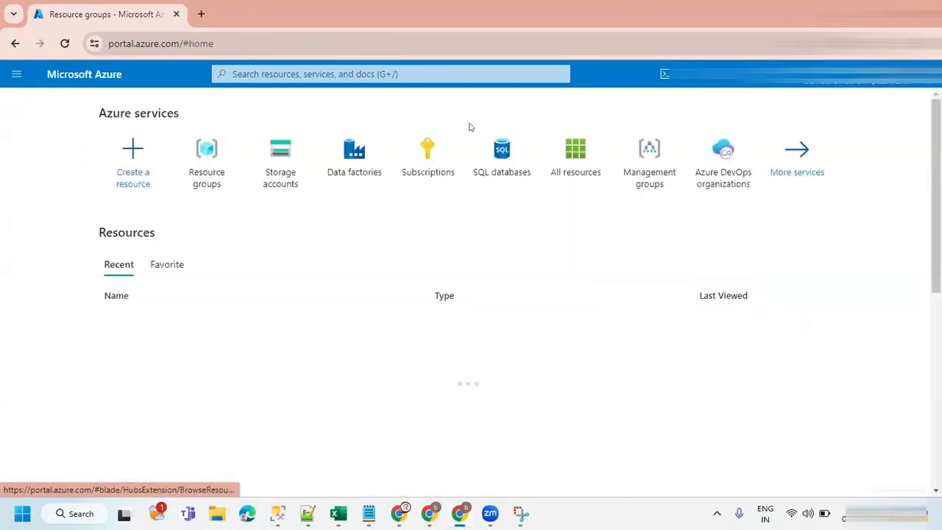
click(318, 74)
text(d)
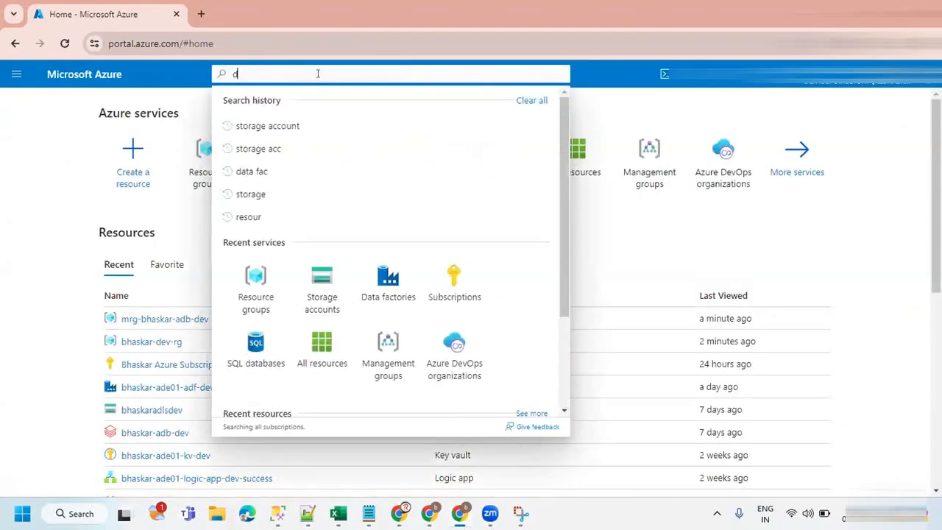
text(atabri)
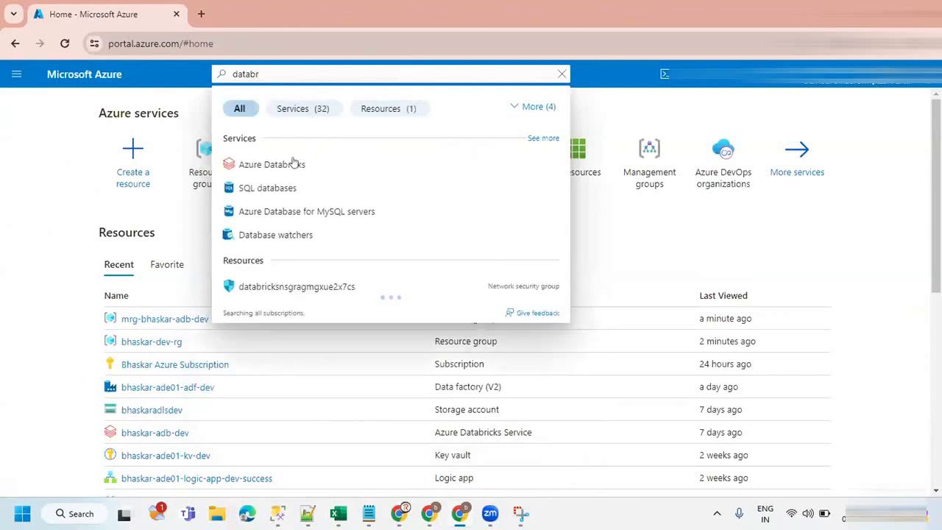
click(294, 162)
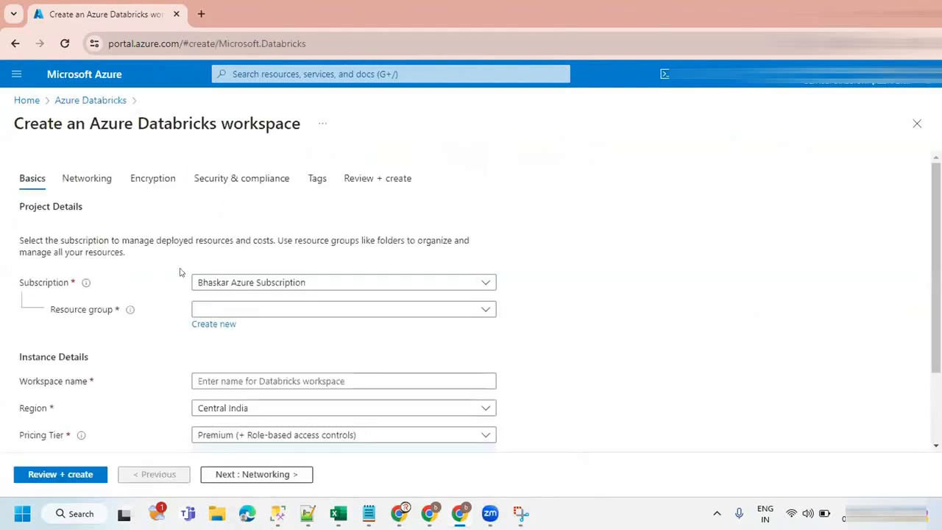
Create a new resource group named bhaskar-dev-delete for the Databricks workspace.
click(215, 324)
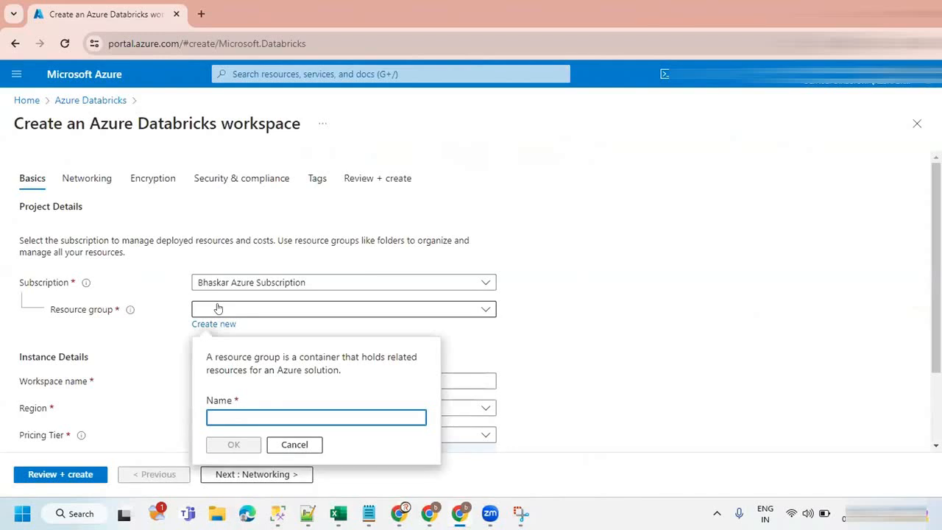
text(bhaskar-dev-delete)
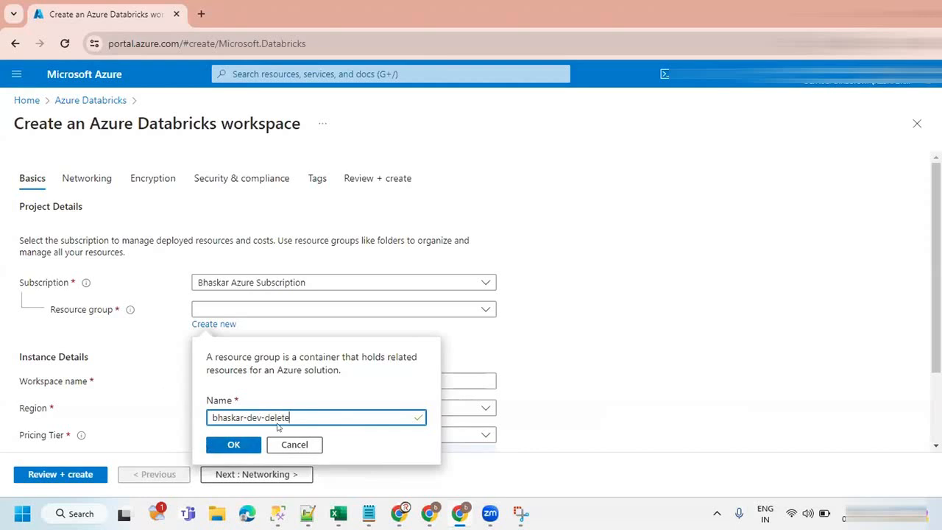
drag(263, 417, 295, 441)
click(231, 449)
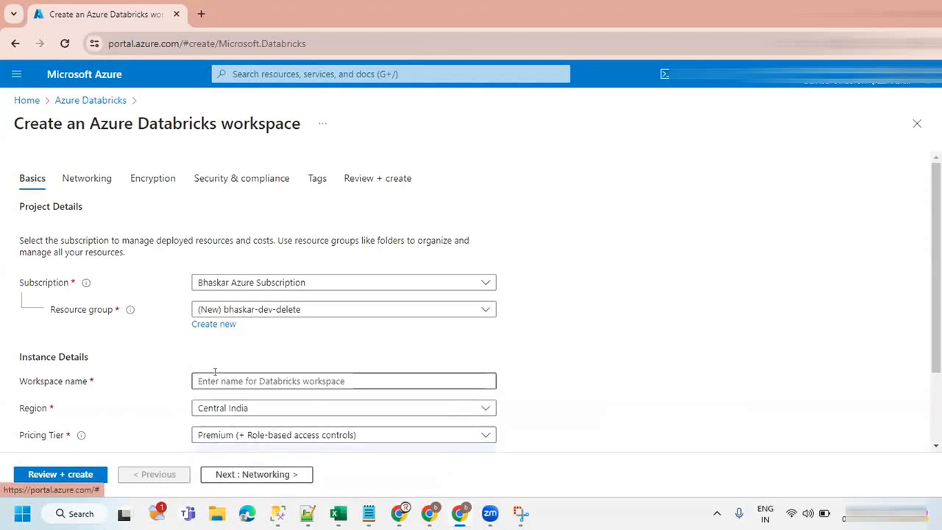
Name the Databricks workspace adb-bhaskar-delete.
scroll(210, 324, down, 1)
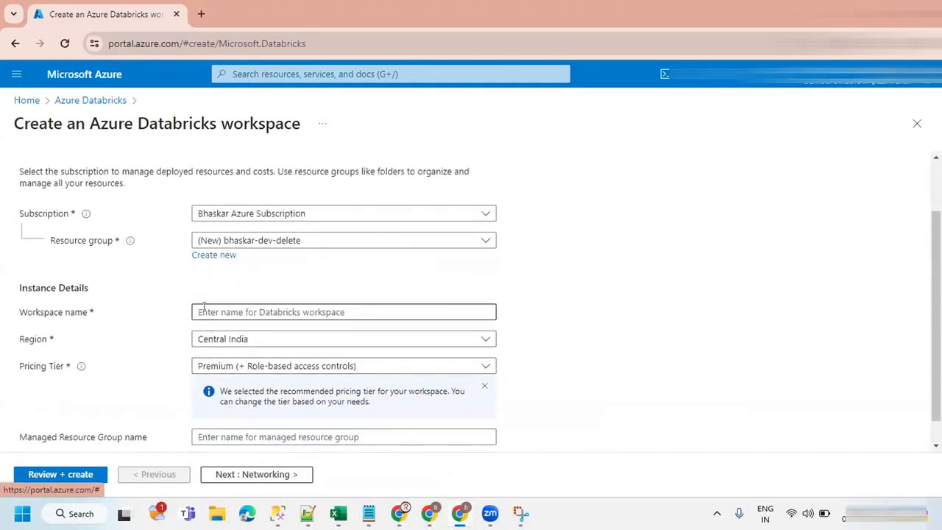
click(203, 307)
text(adfb)
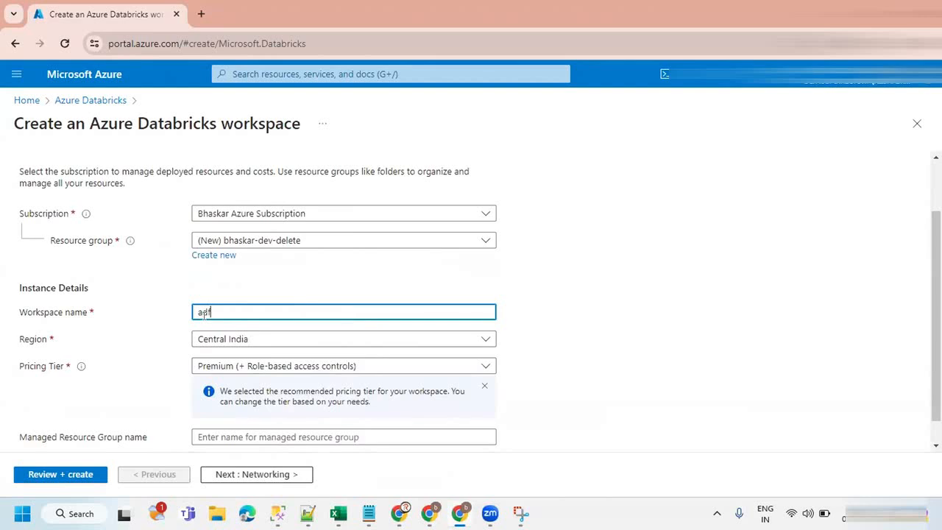
key(BackSpace)
key(BackSpace)
text(b-bhaskar-delete)
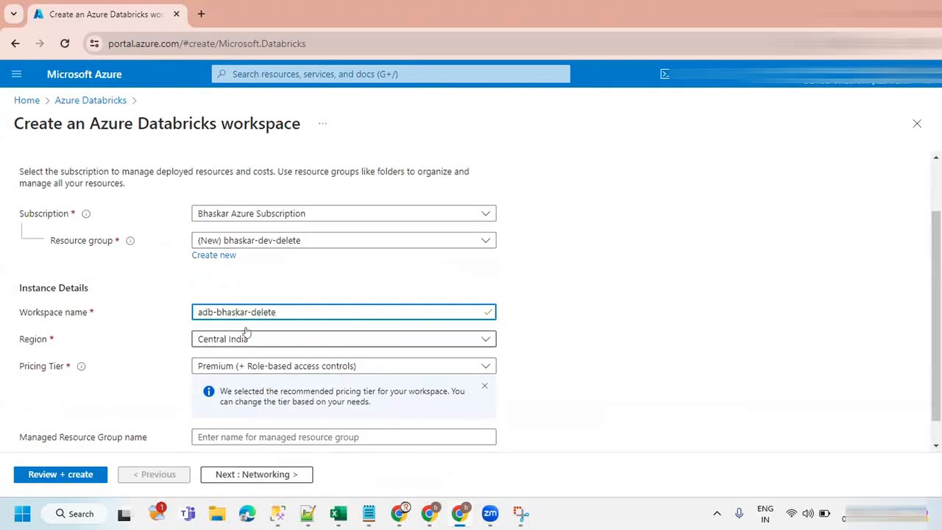
Set the workspace's pricing tier to Standard (Apache Spark, Secure with Microsoft Entra ID) and check the architecture diagram on the Zoom whiteboard.
scroll(167, 358, down, 1)
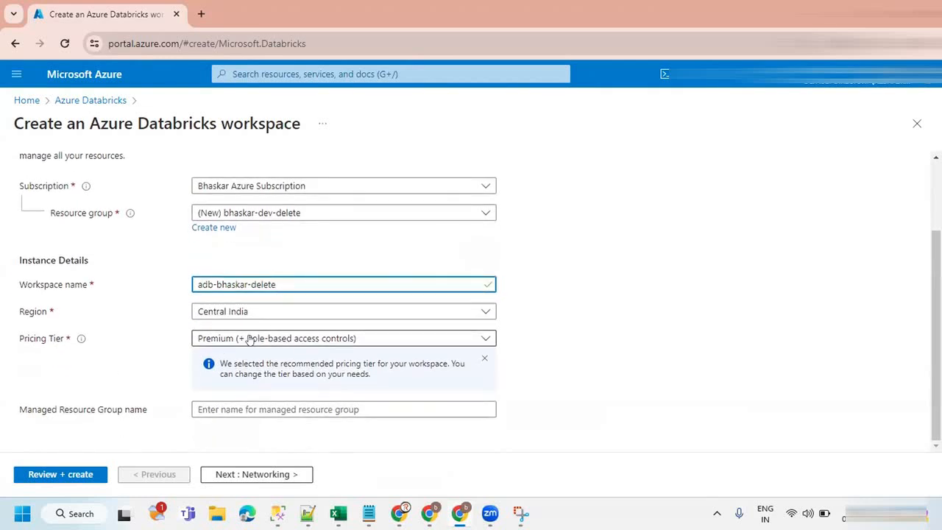
click(249, 338)
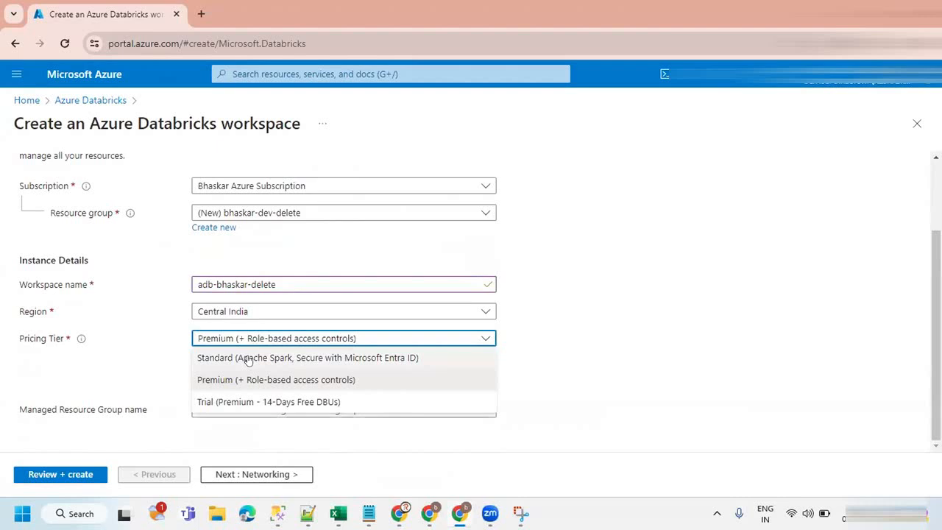
click(249, 358)
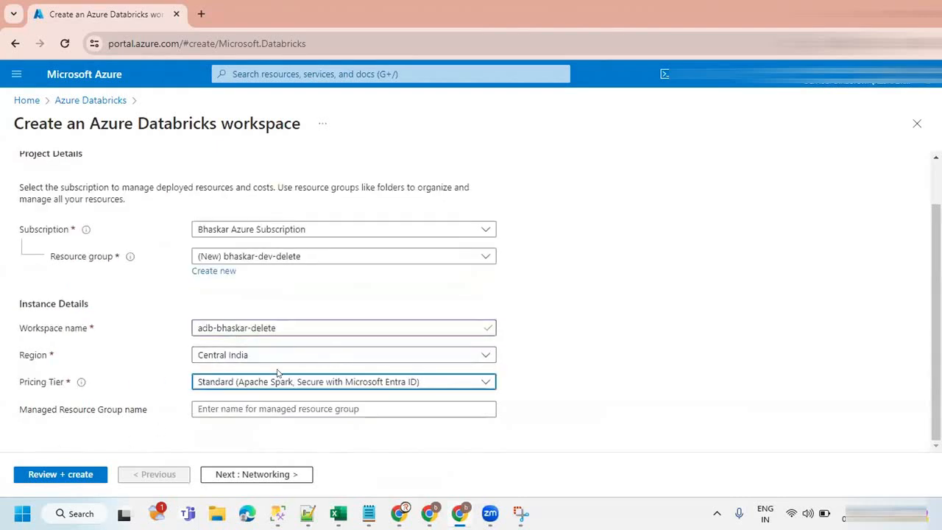
click(263, 382)
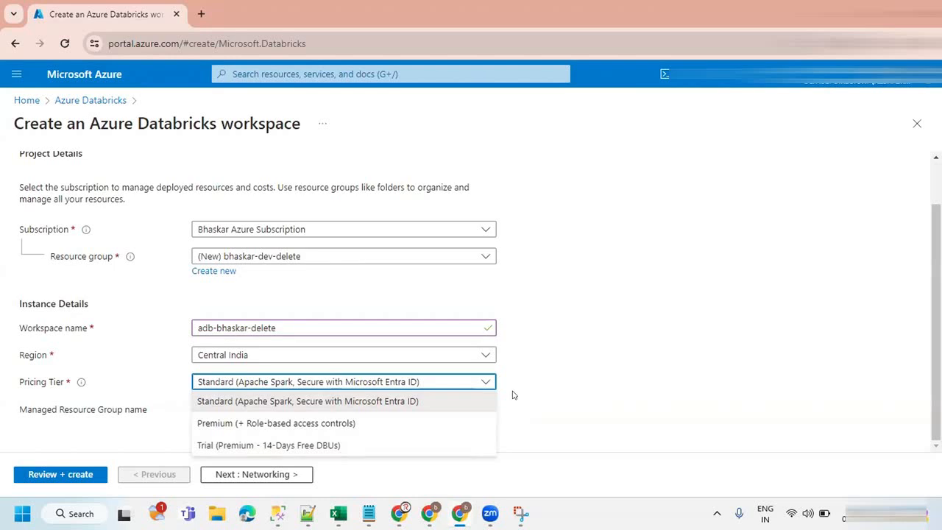
click(352, 401)
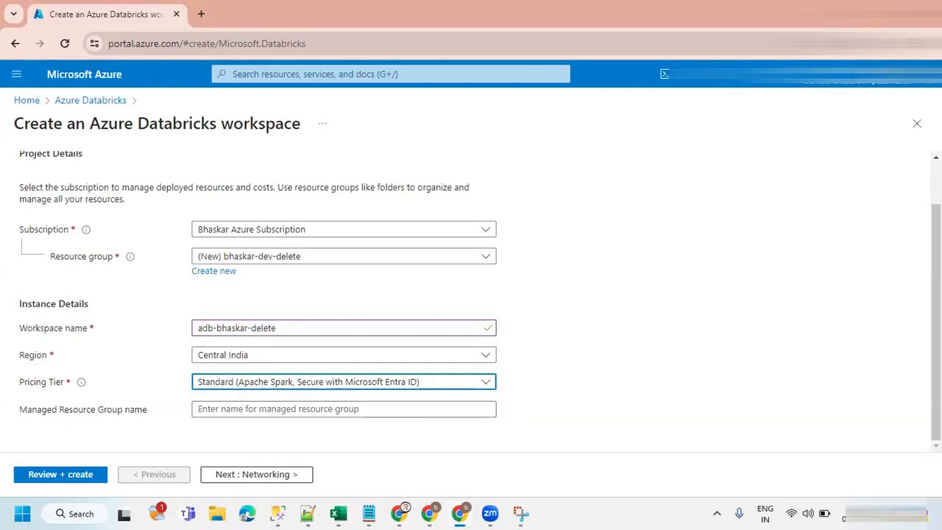
click(429, 513)
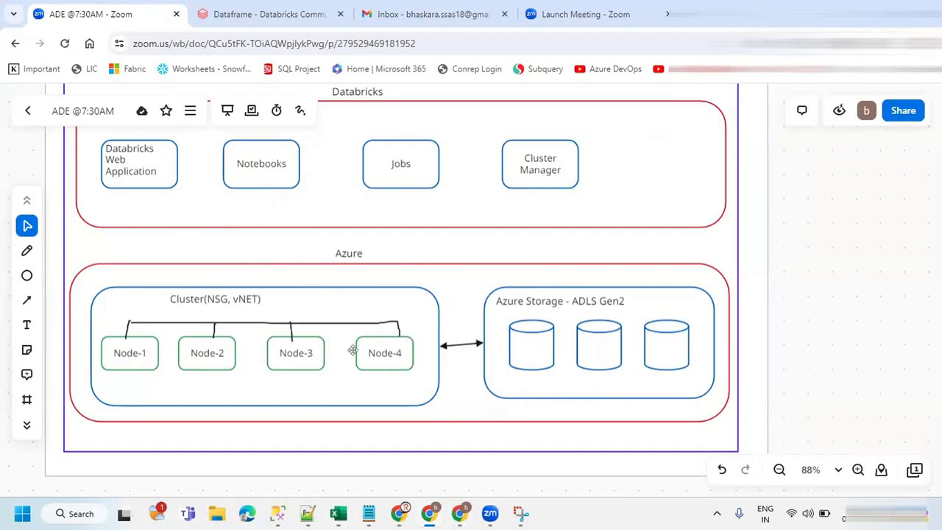
key(alt+Tab)
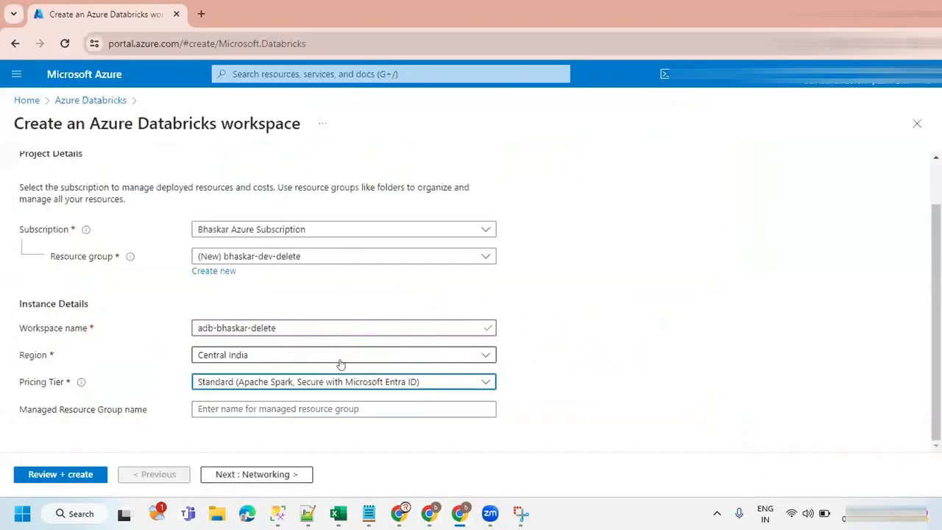
Name the managed resource group mrg-bhaskar-dev-delete.
click(198, 406)
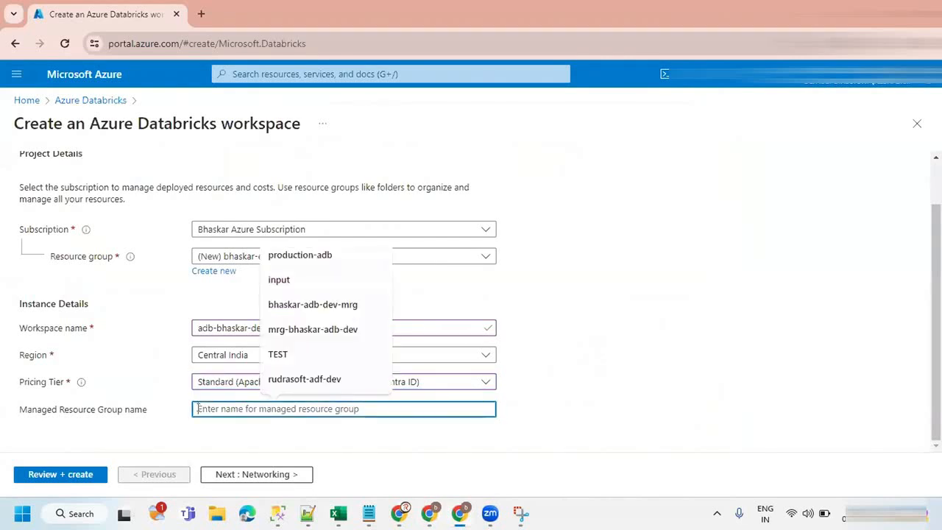
text(mrg)
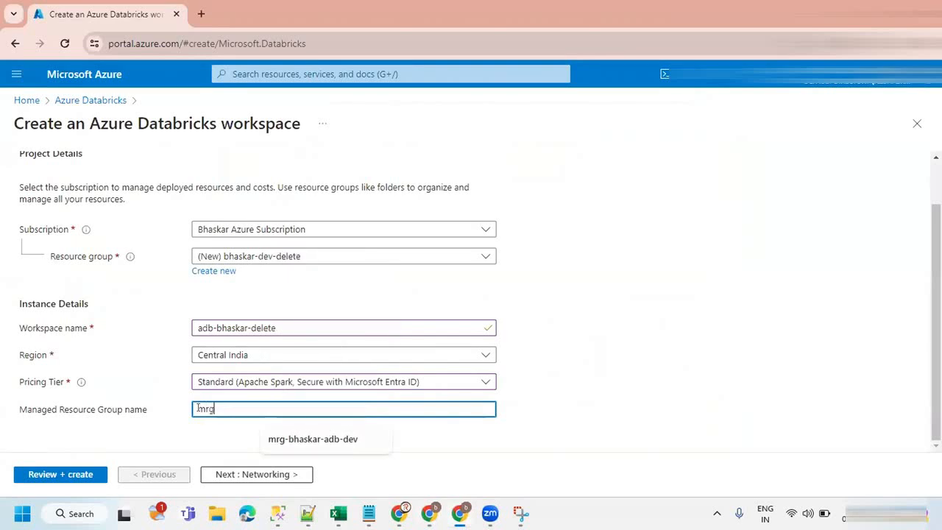
text(-bhaskar-delete)
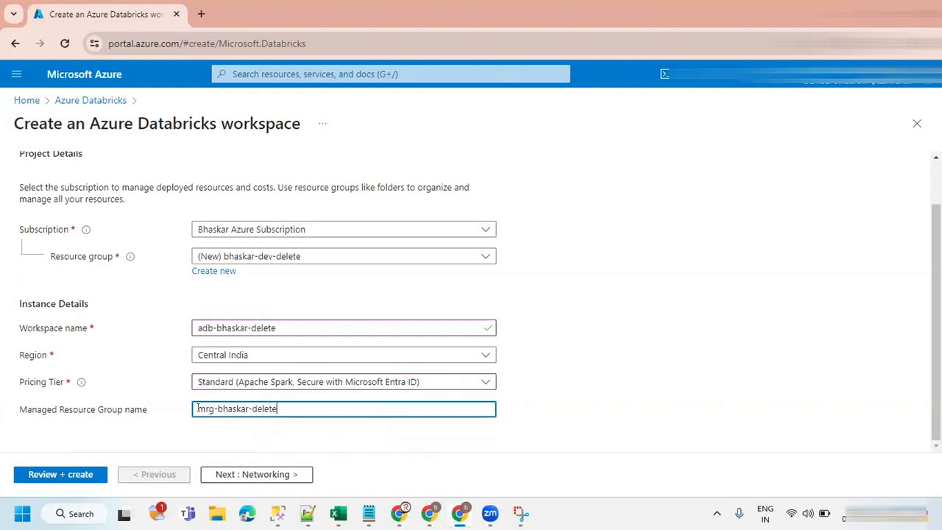
click(251, 408)
text(dev-)
click(295, 437)
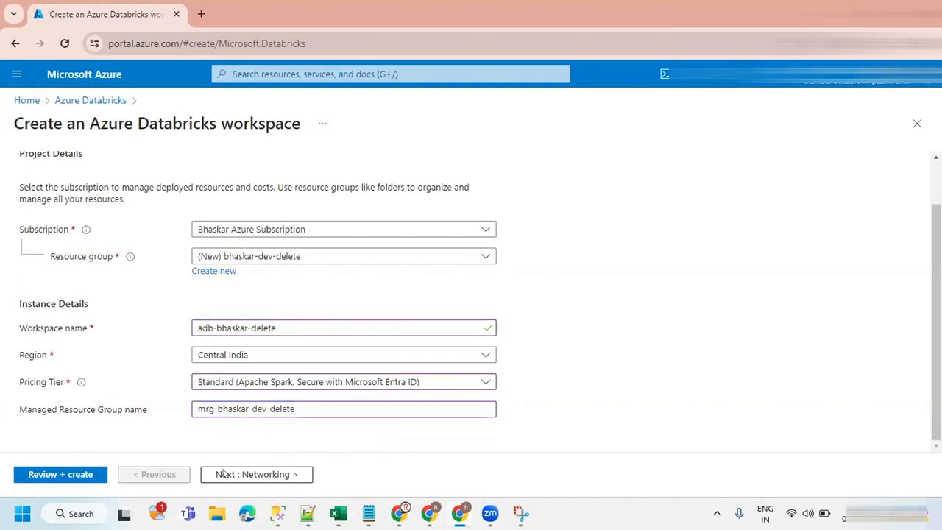
Review the settings and create the Databricks workspace, launching it from its resource page once deployed.
click(49, 475)
scroll(148, 386, down, 5)
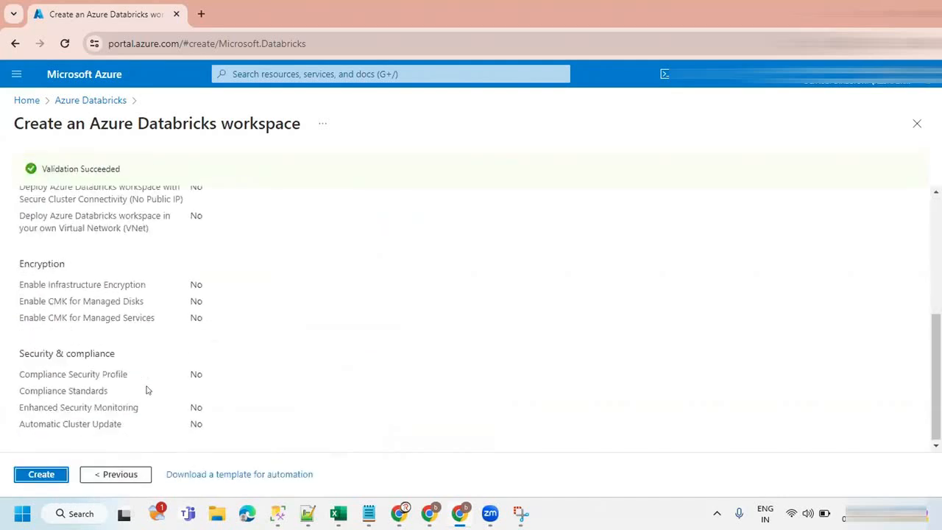
click(32, 474)
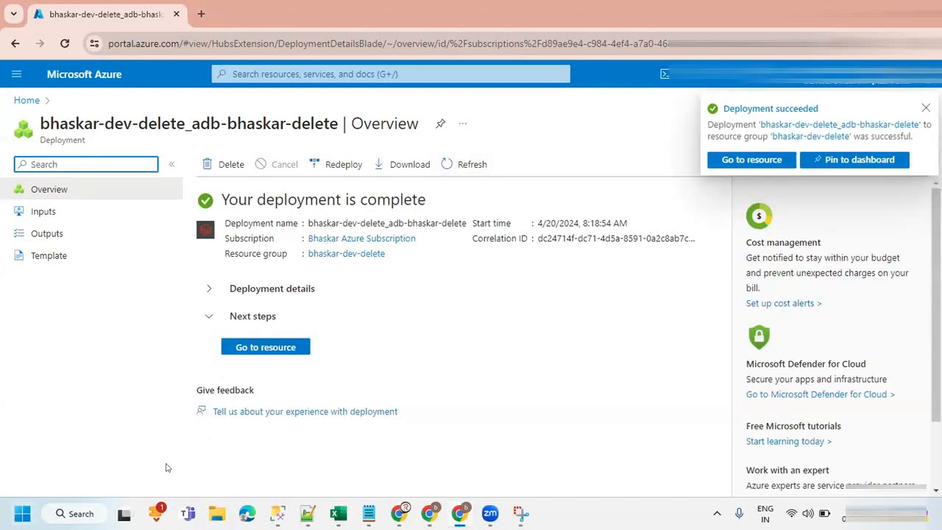
click(250, 347)
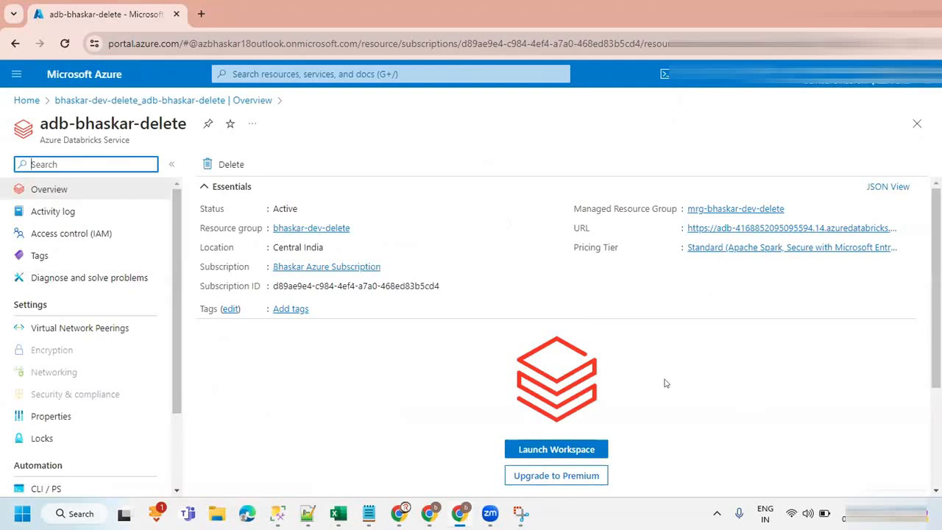
click(544, 450)
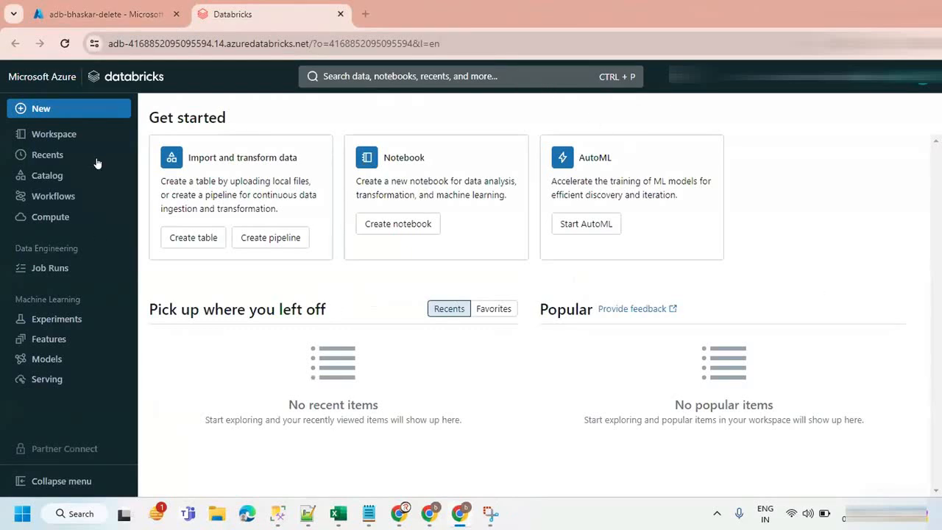
Switch to the Zoom whiteboard, point out the Databricks Web Application box in the architecture diagram, and return to Databricks.
key(alt+Tab)
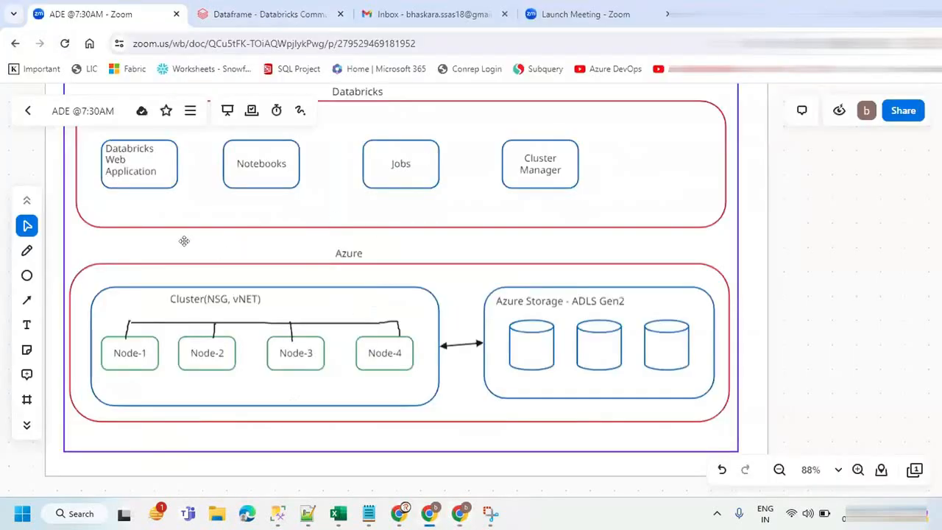
click(132, 156)
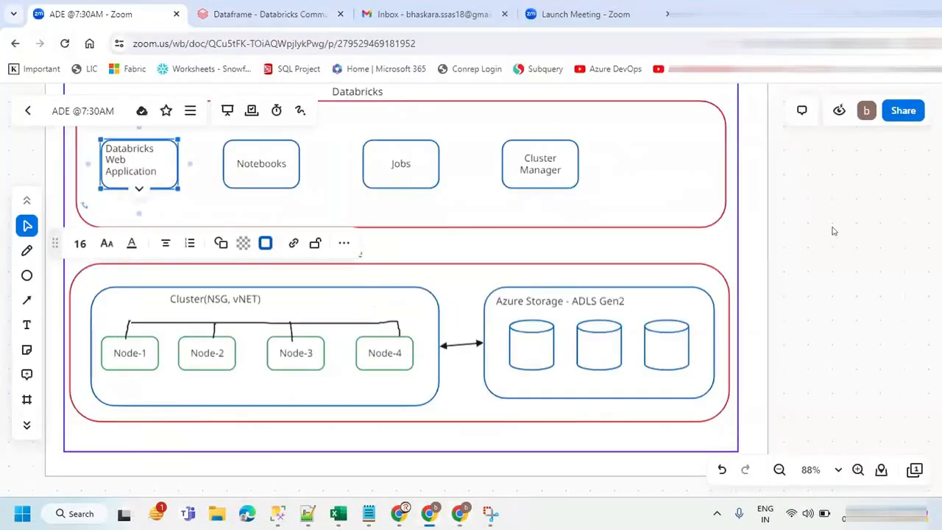
key(alt+Tab)
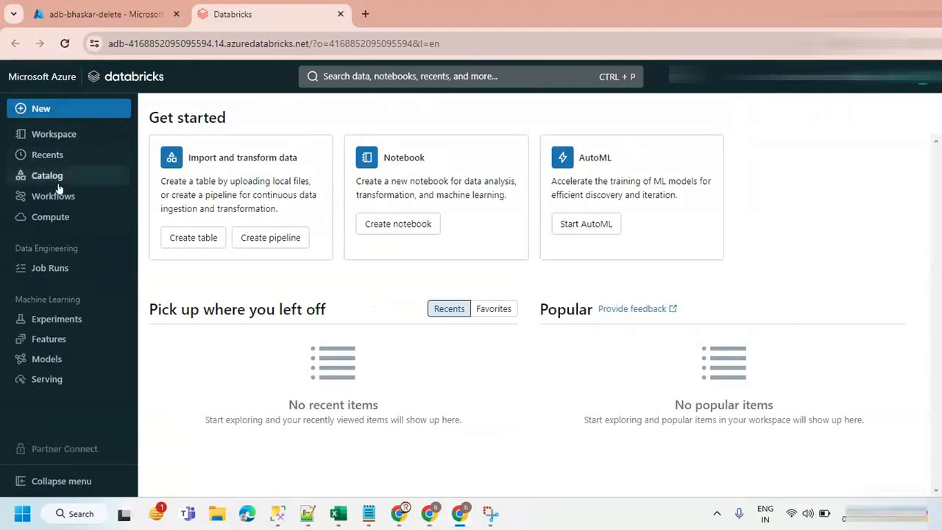
Create a new notebook in the Workspace folder of the Databricks workspace browser.
click(61, 138)
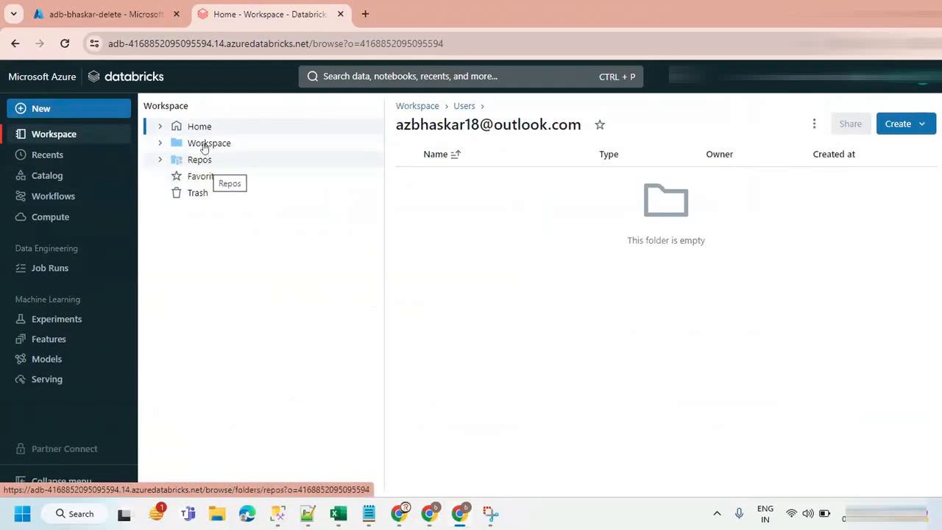
click(161, 143)
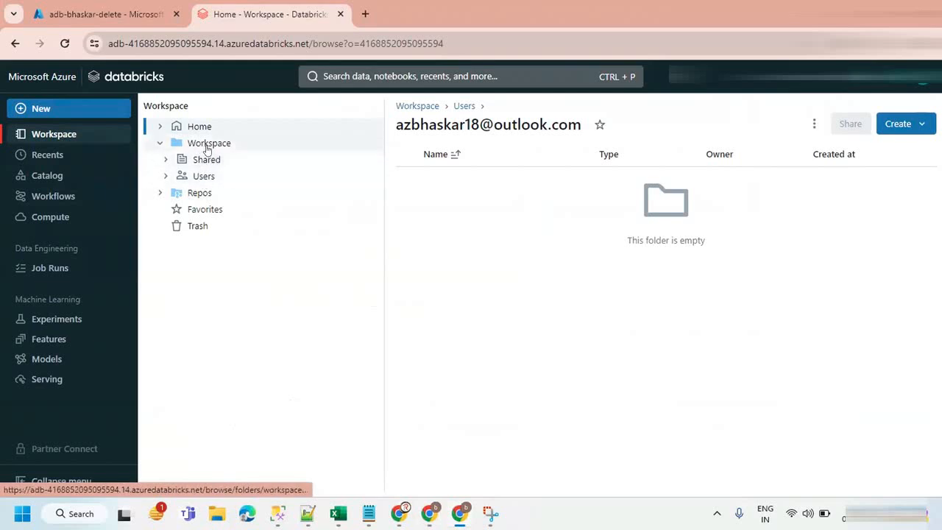
right_click(207, 150)
mouse_move(238, 183)
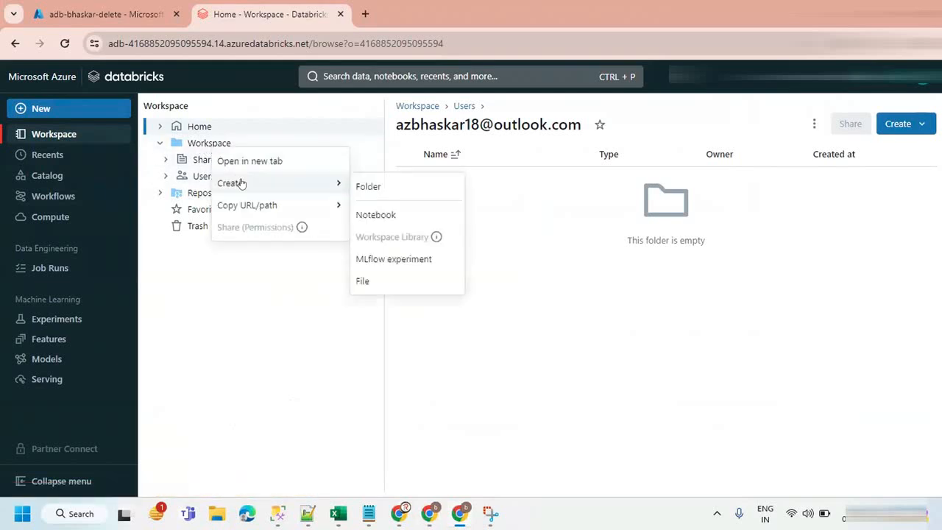
click(372, 215)
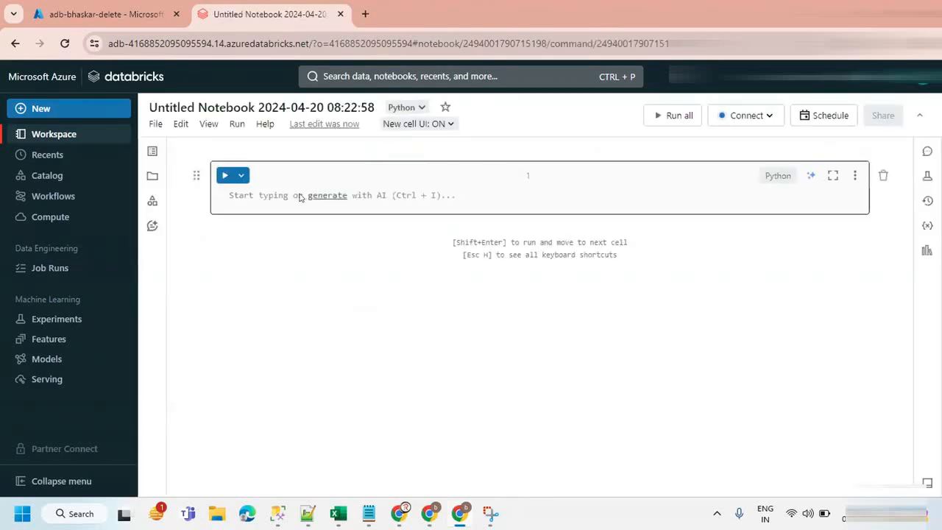
Enter print("Wlecome To Databricks") in the notebook's first cell and try to run it.
click(248, 195)
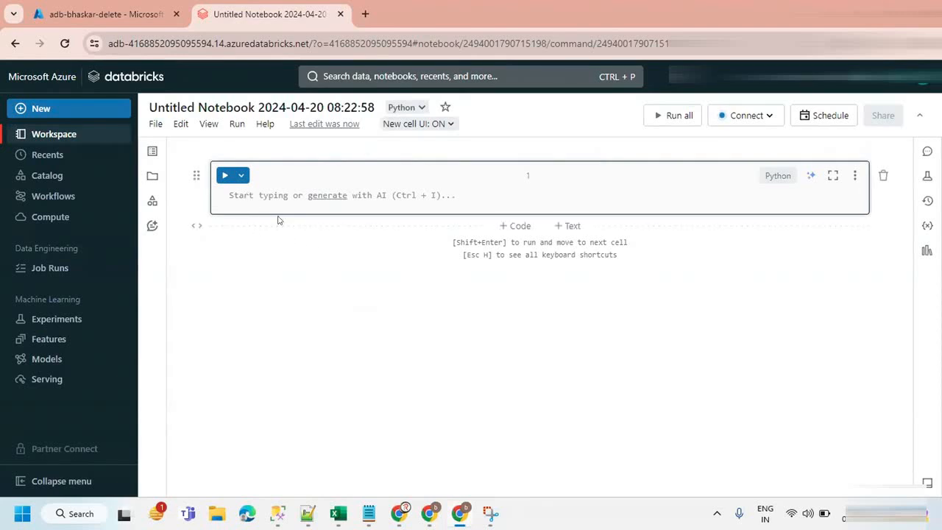
text(print()
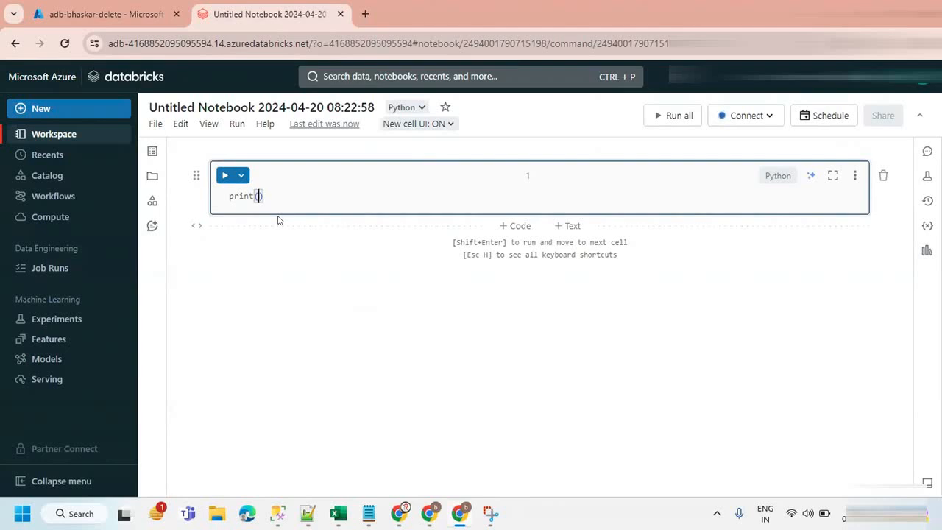
text("Wlecome To Databricks)
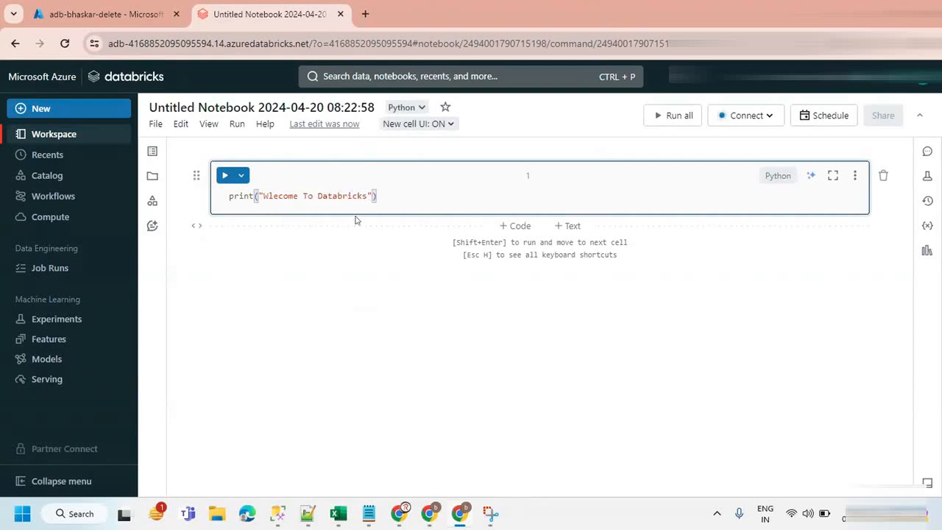
click(413, 194)
key(shift+Return)
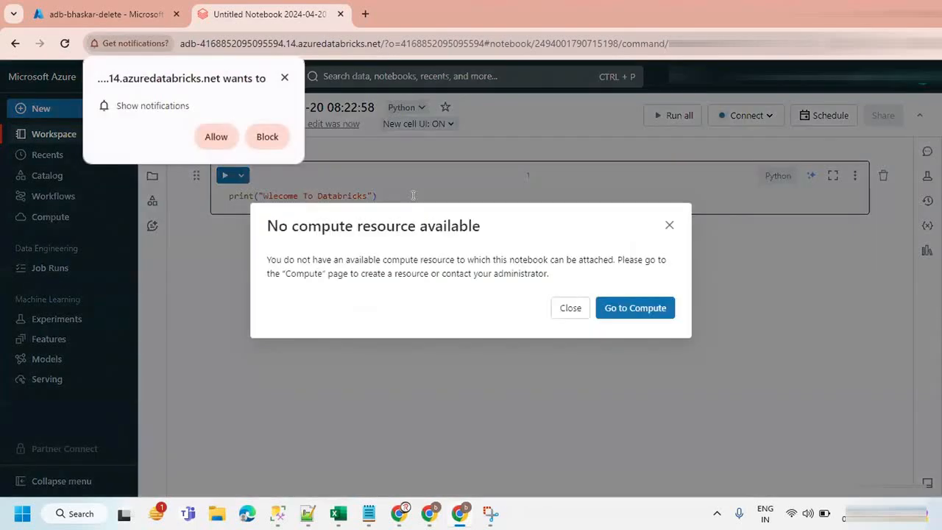
Allow the site's browser notifications, and read and dismiss the dialog about the compute resource.
click(208, 138)
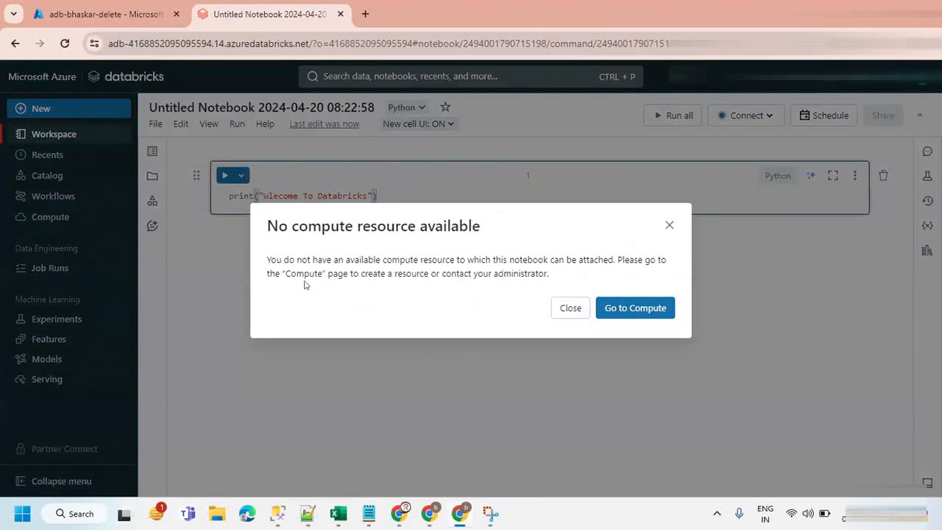
drag(270, 259, 612, 255)
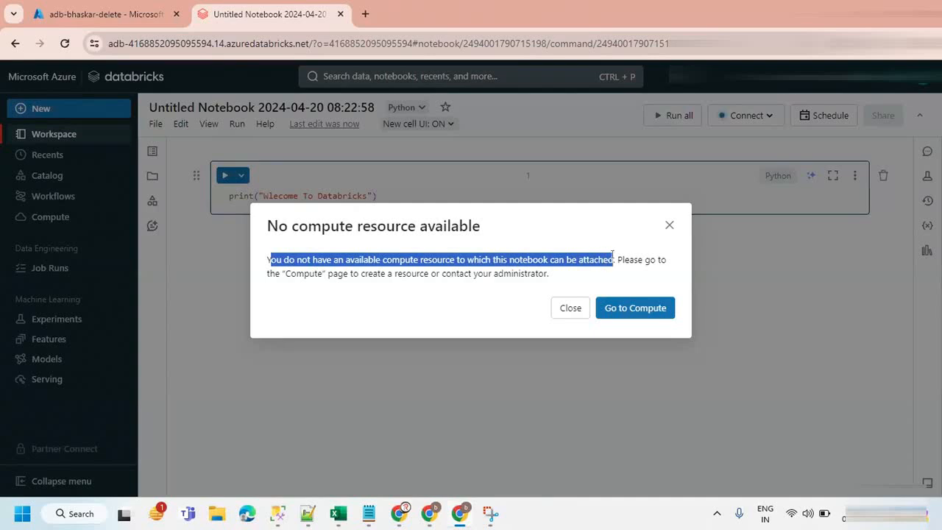
click(359, 284)
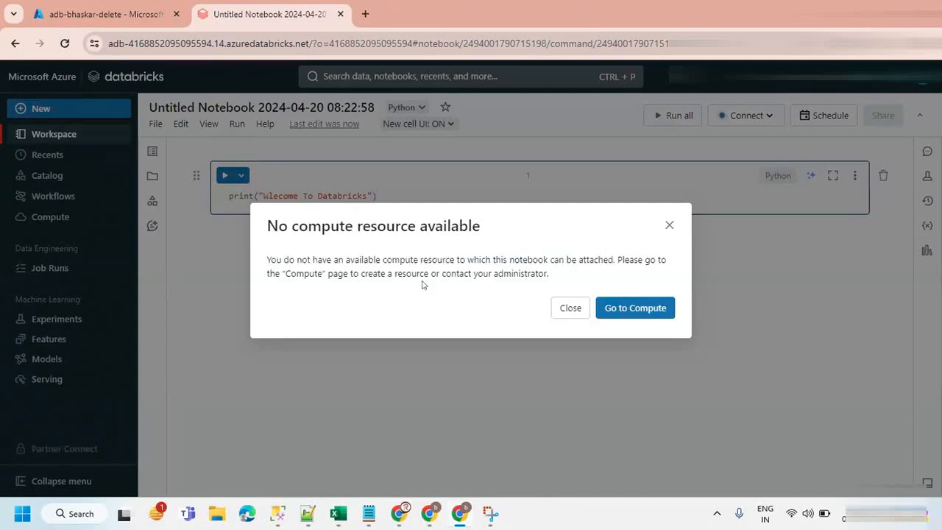
click(668, 224)
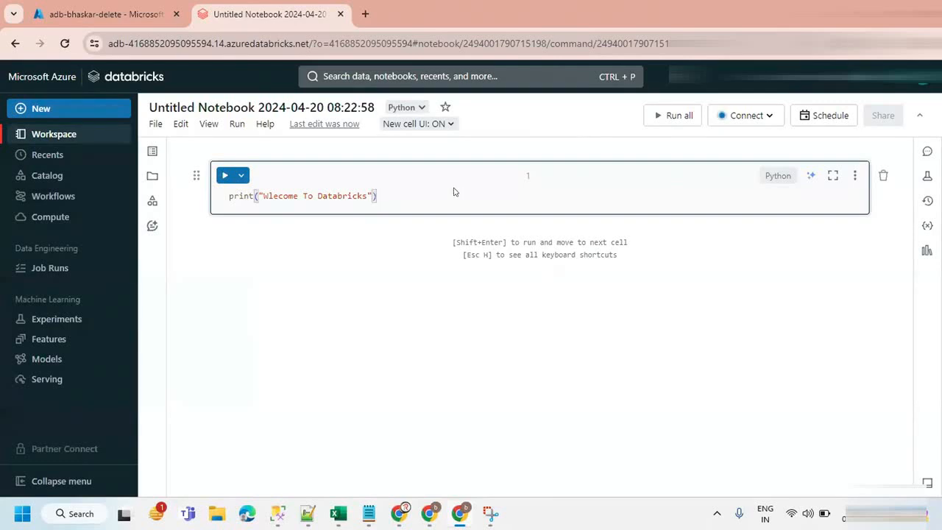
Open the Compute page and compare its all-purpose compute and job compute lists.
click(48, 217)
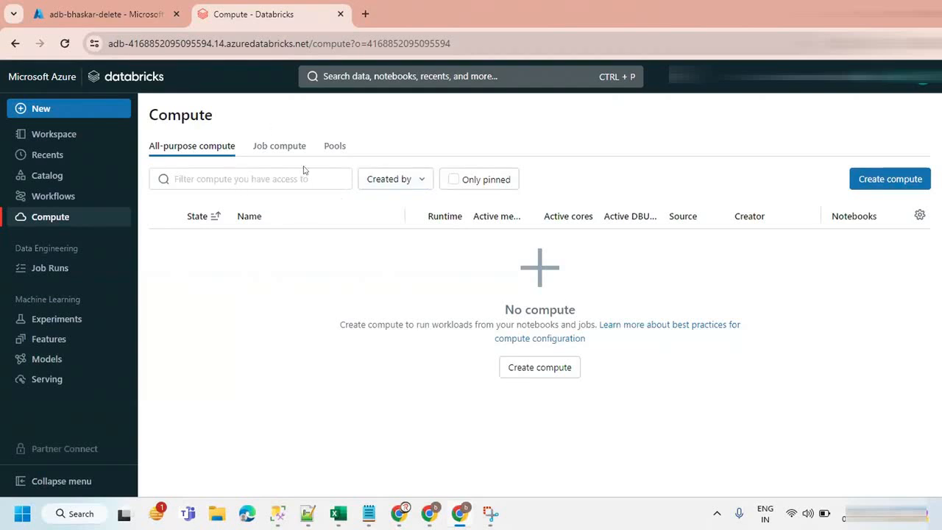
click(183, 147)
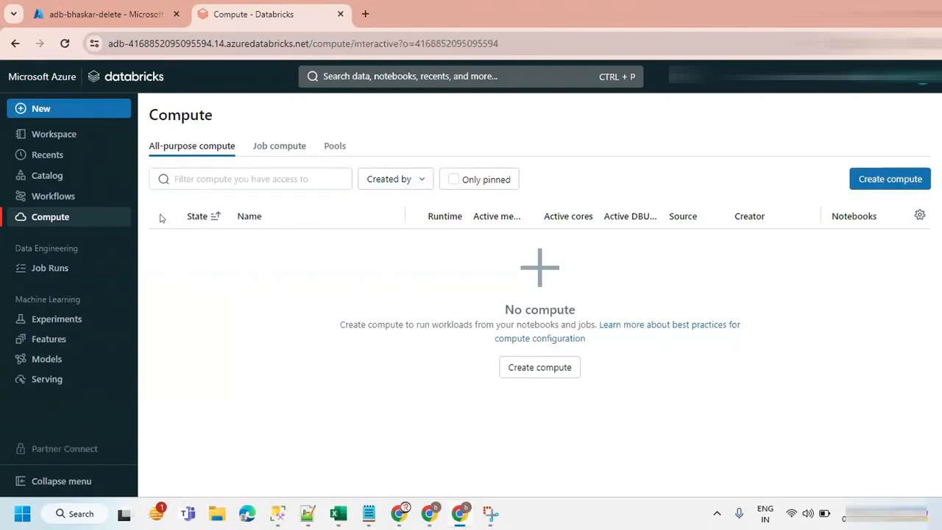
click(269, 148)
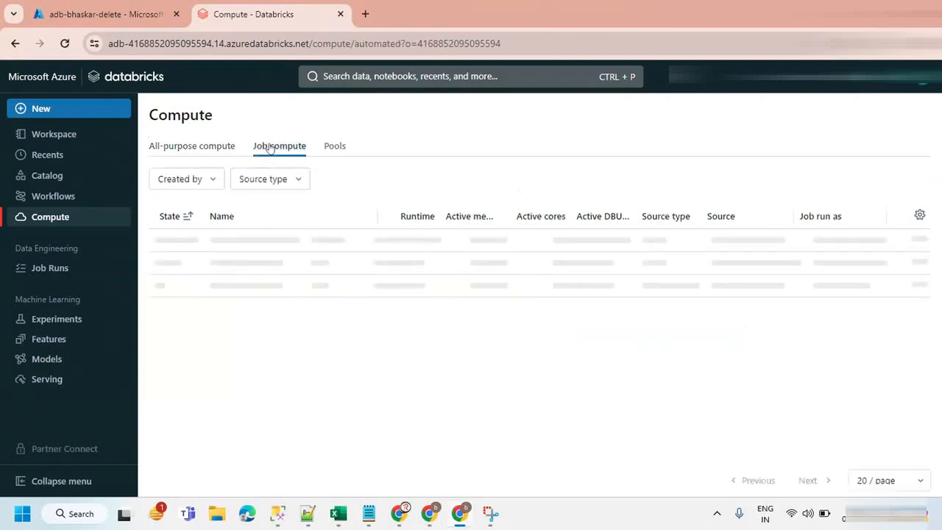
click(167, 147)
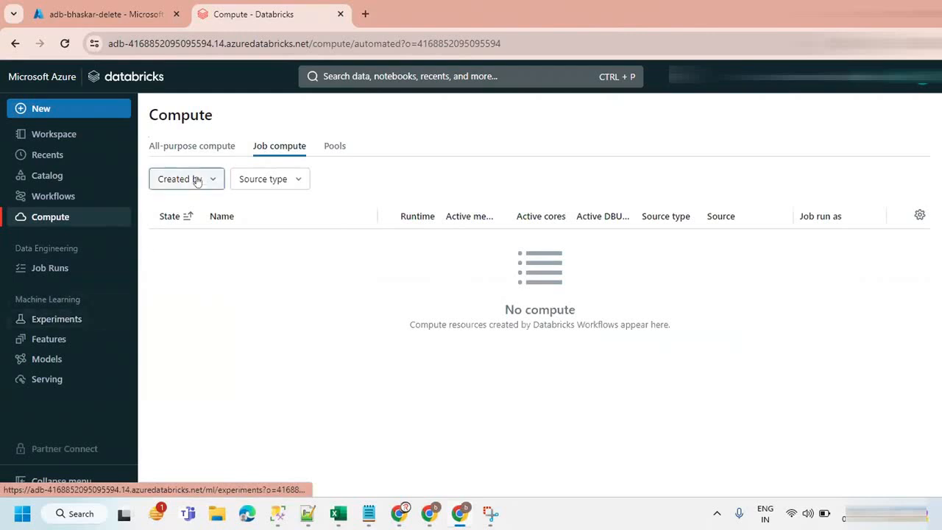
click(195, 147)
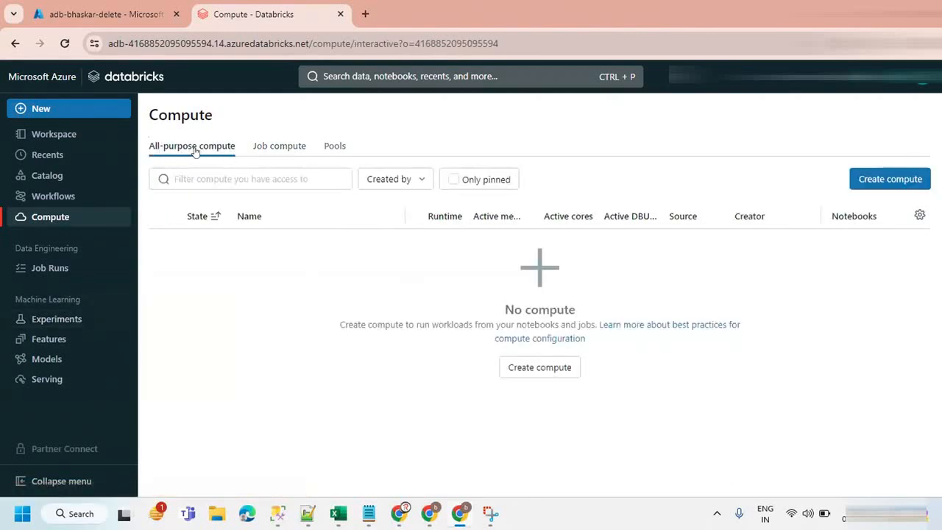
Check the job compute list once more, and open the managed resource group mrg-bhaskar-dev-delete in the Azure portal.
click(263, 148)
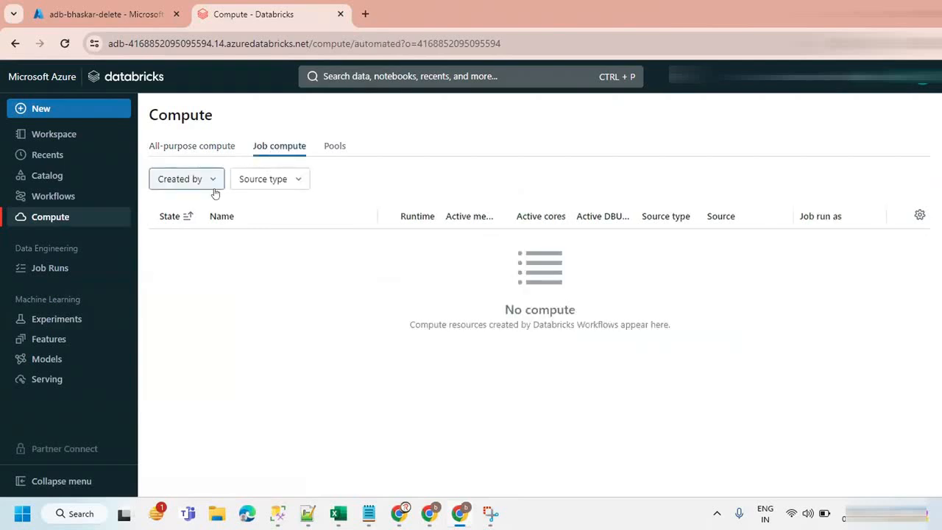
click(204, 146)
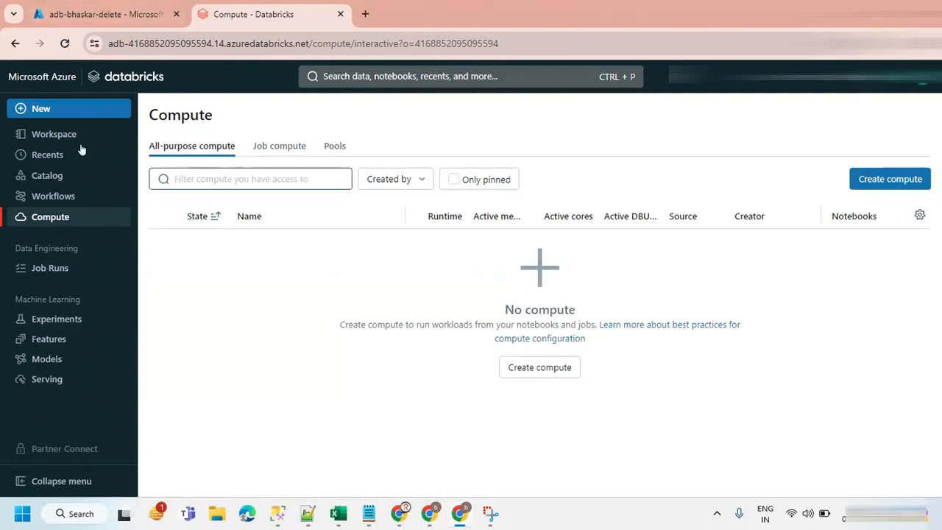
click(83, 13)
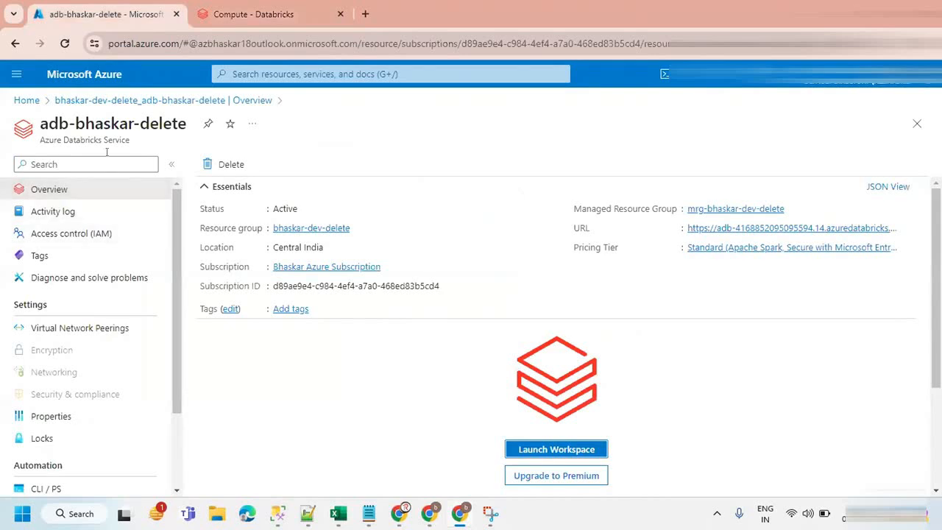
click(38, 104)
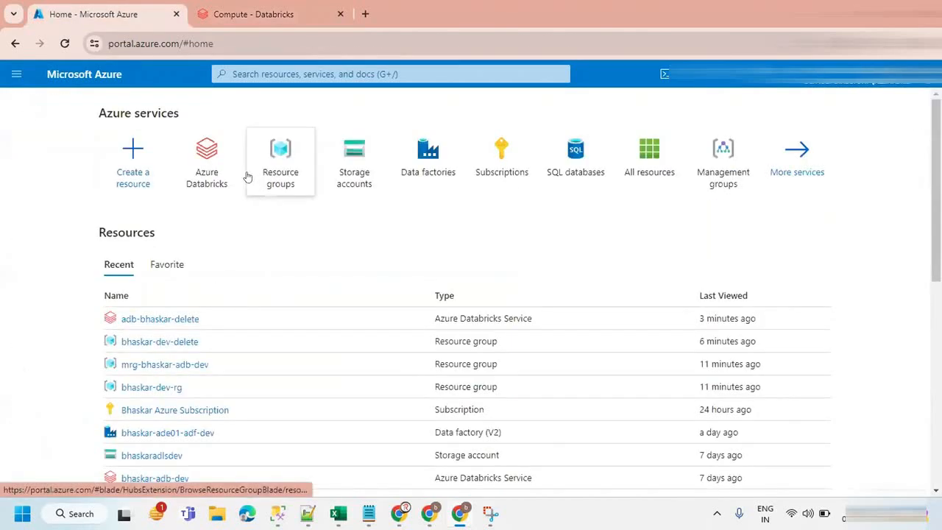
click(283, 163)
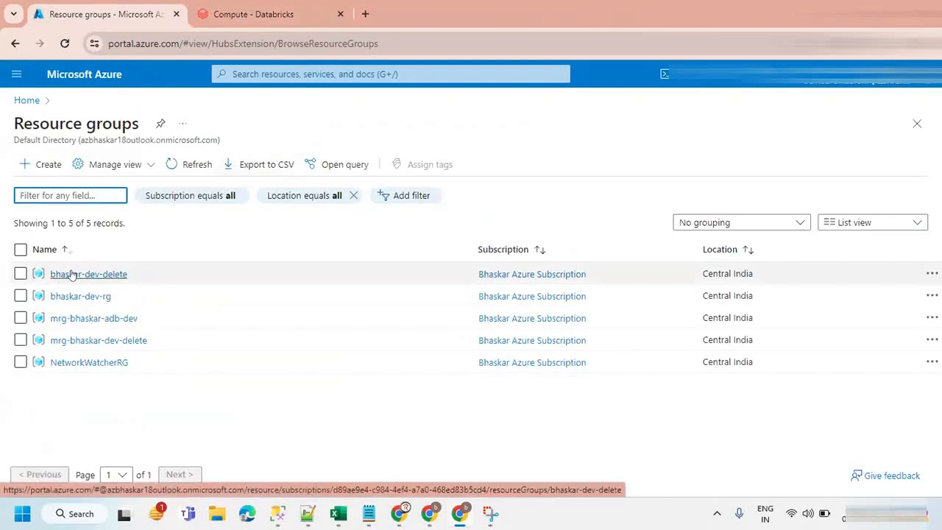
click(94, 341)
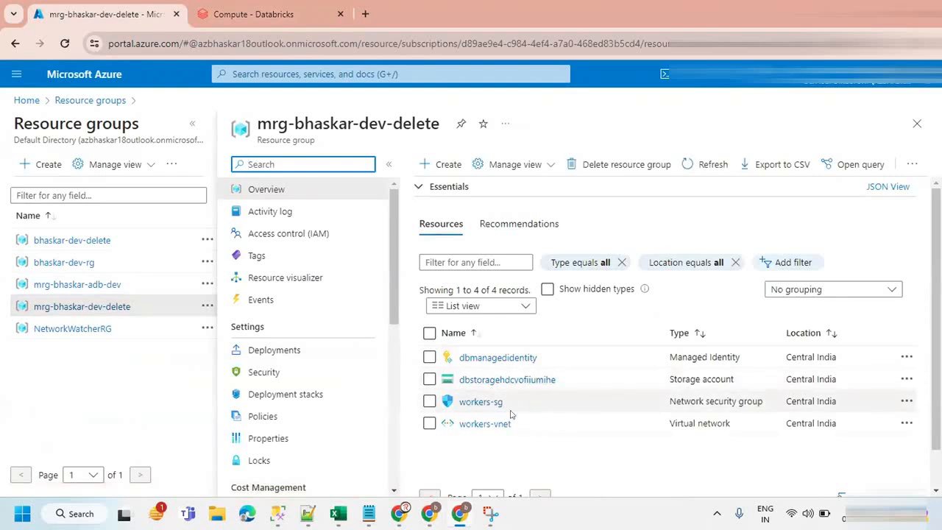
Open the storage account dbstoragehdcvofiiumihe and check its Hierarchical namespace property.
click(488, 380)
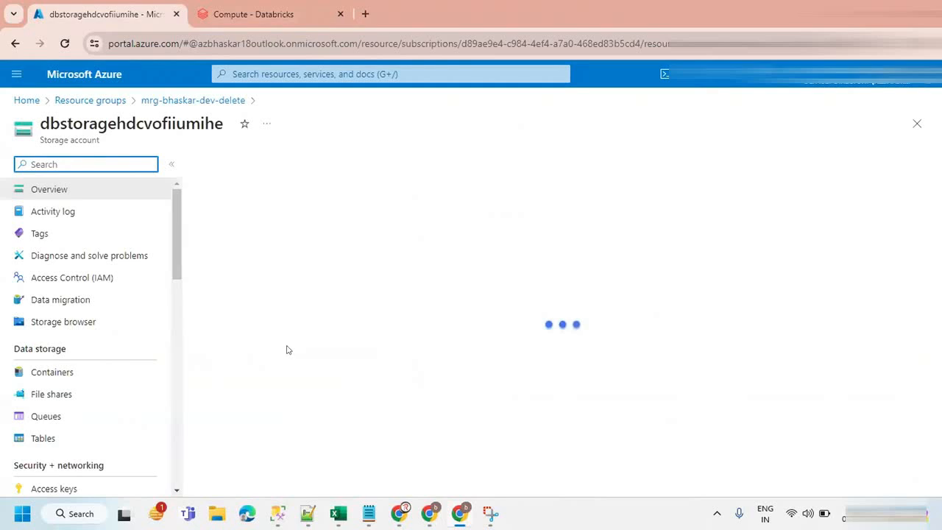
scroll(249, 370, down, 2)
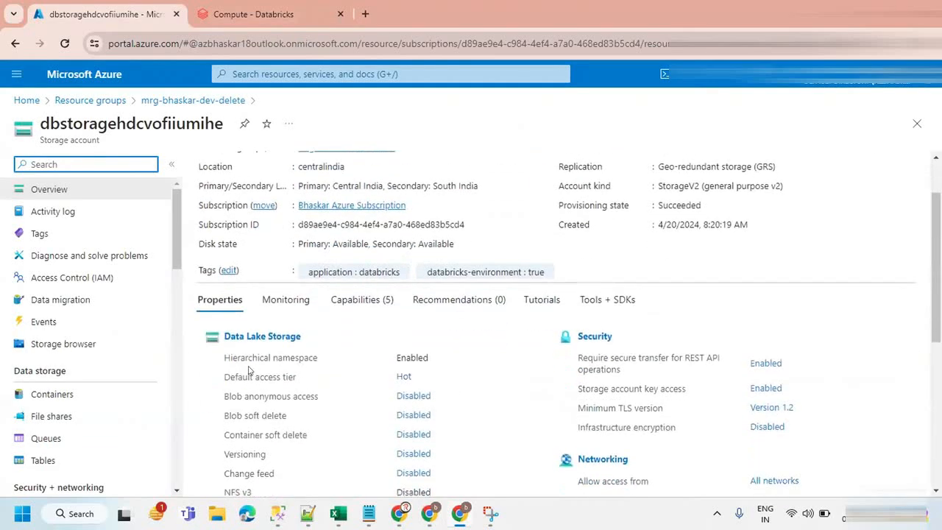
drag(227, 353, 464, 359)
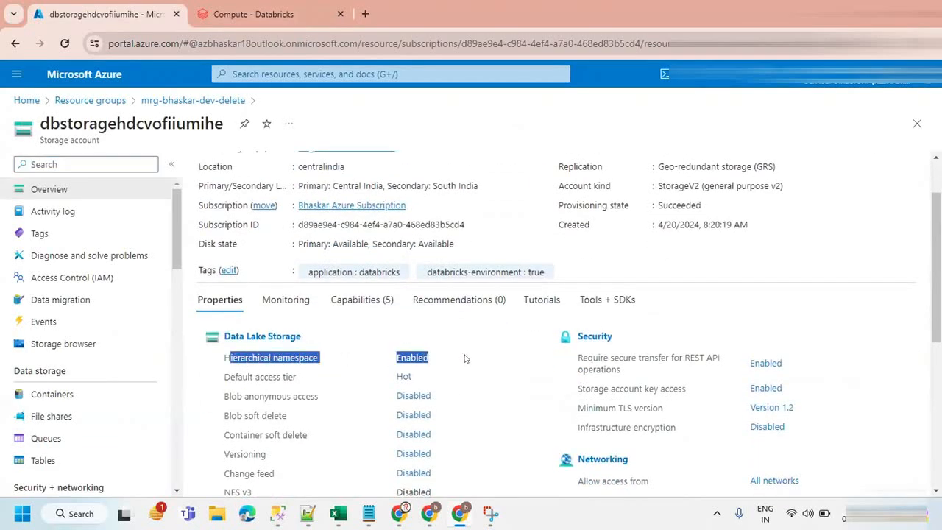
click(464, 358)
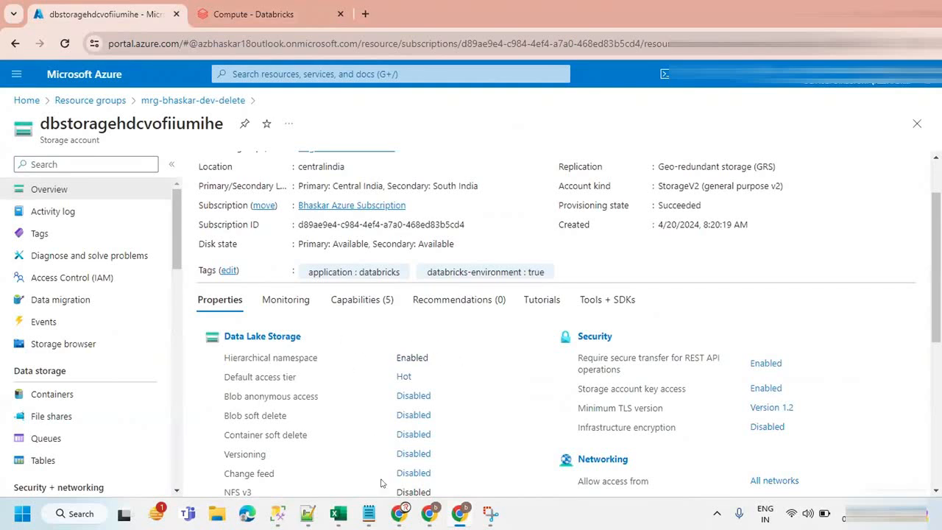
Review the Databricks architecture diagram on the Zoom whiteboard and the Community Edition Dataframe notebook, and return to the storage account page.
click(428, 513)
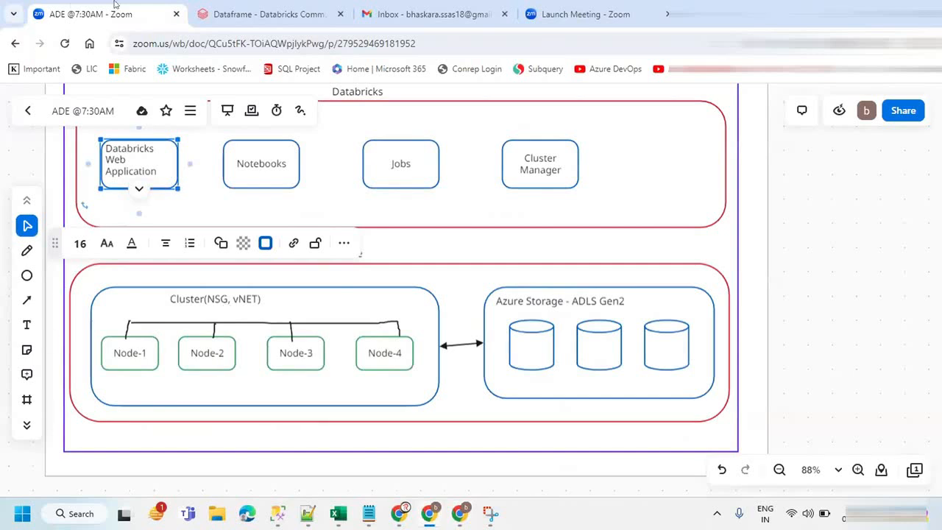
click(265, 14)
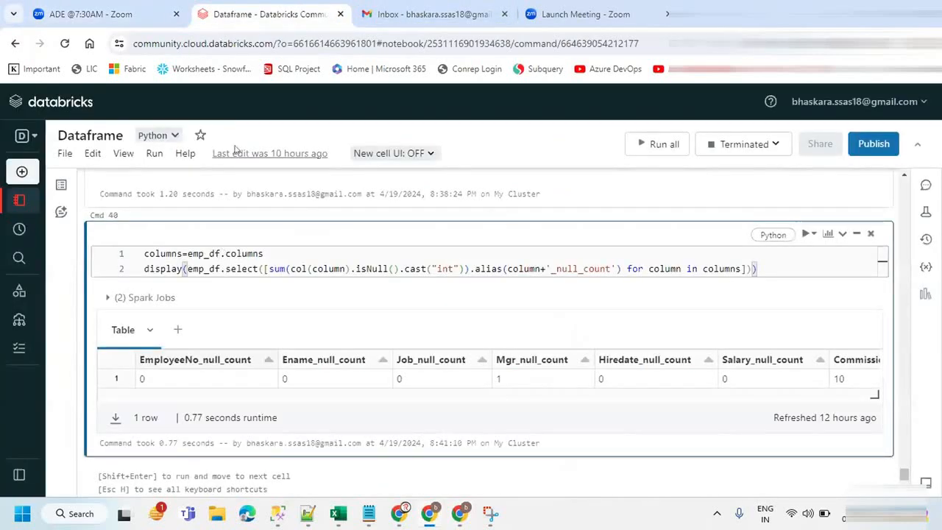
click(125, 15)
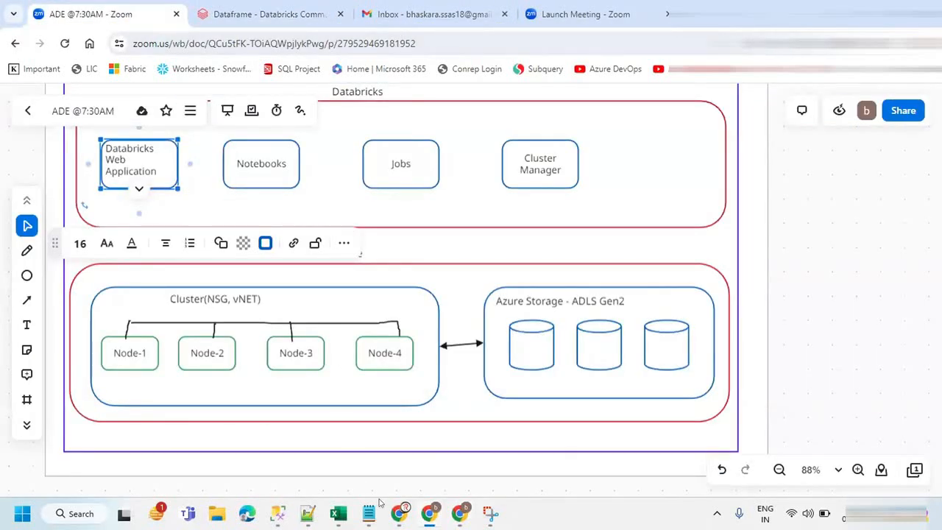
mouse_move(460, 512)
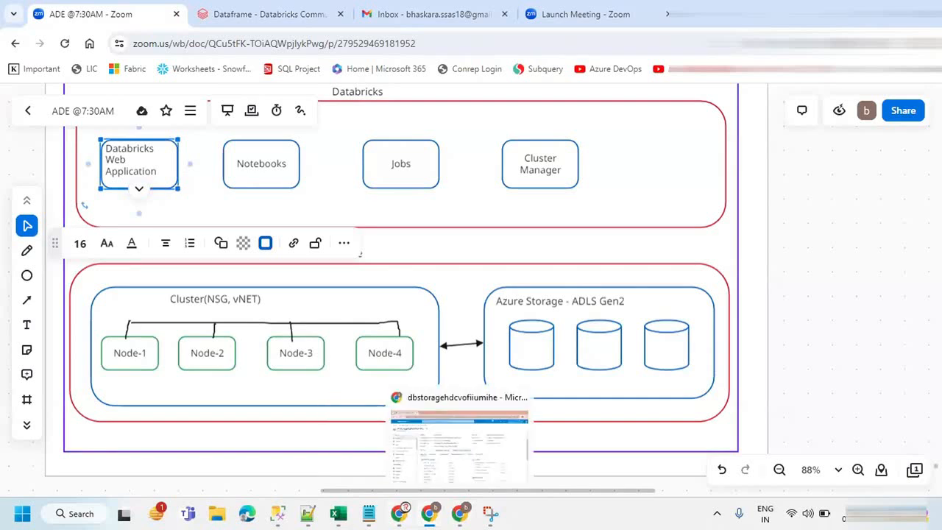
click(459, 440)
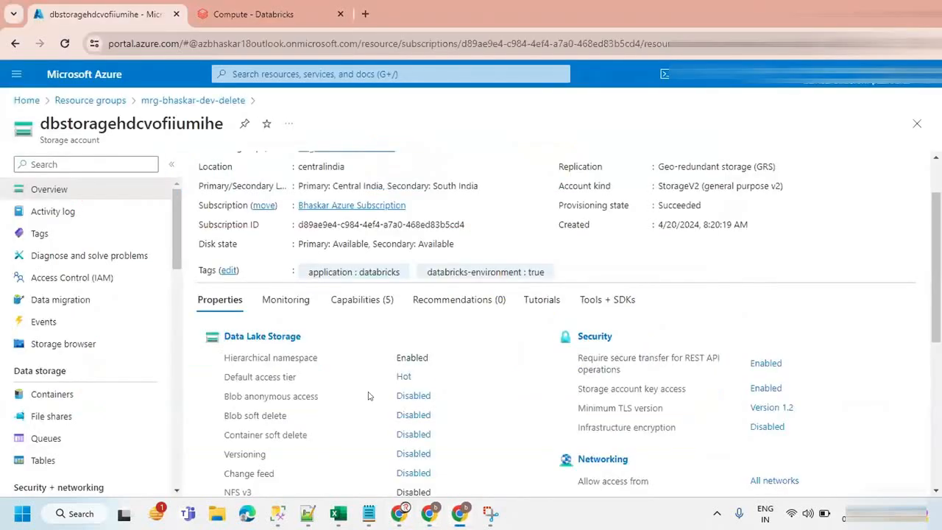
Go back to the resource groups list and view the resources in the bhaskar-dev-delete group.
click(237, 10)
click(103, 13)
click(89, 100)
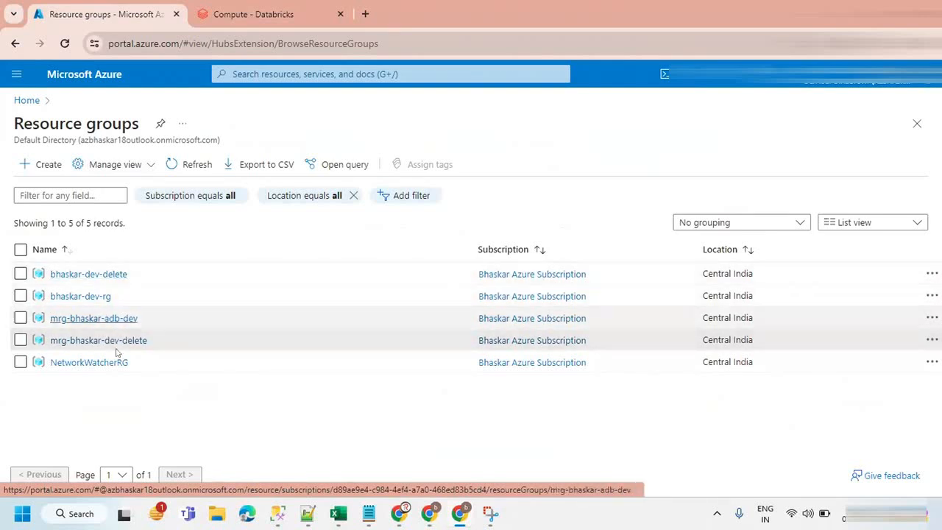
click(74, 274)
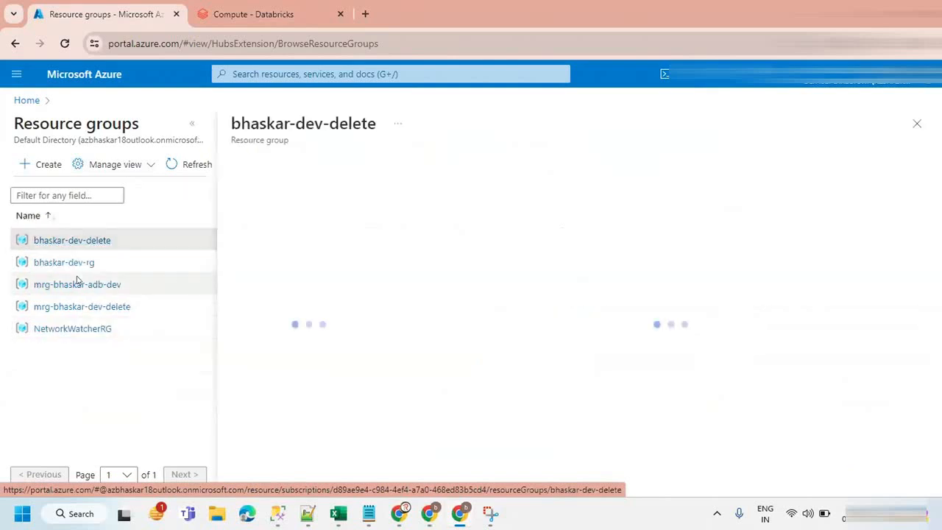
click(188, 128)
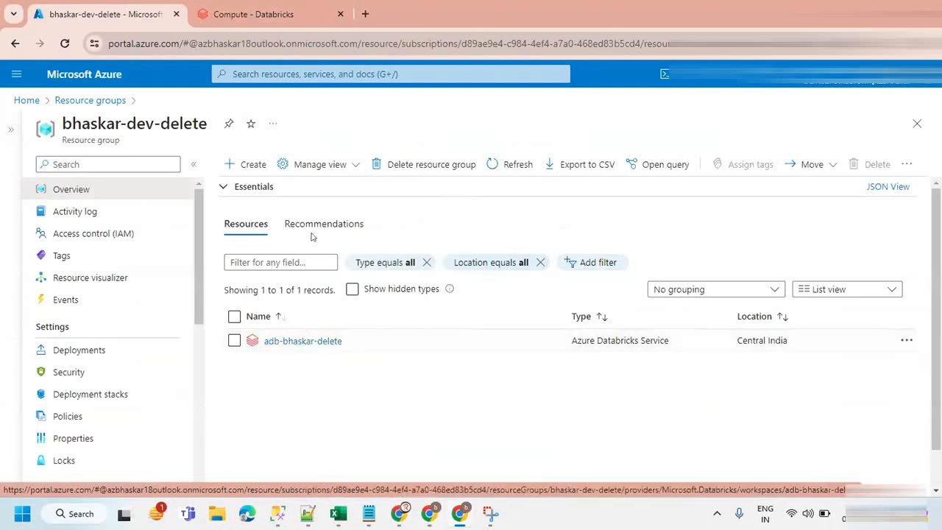
Open the Azure portal home page in a duplicate browser tab, and return to the Databricks Compute page.
click(27, 101)
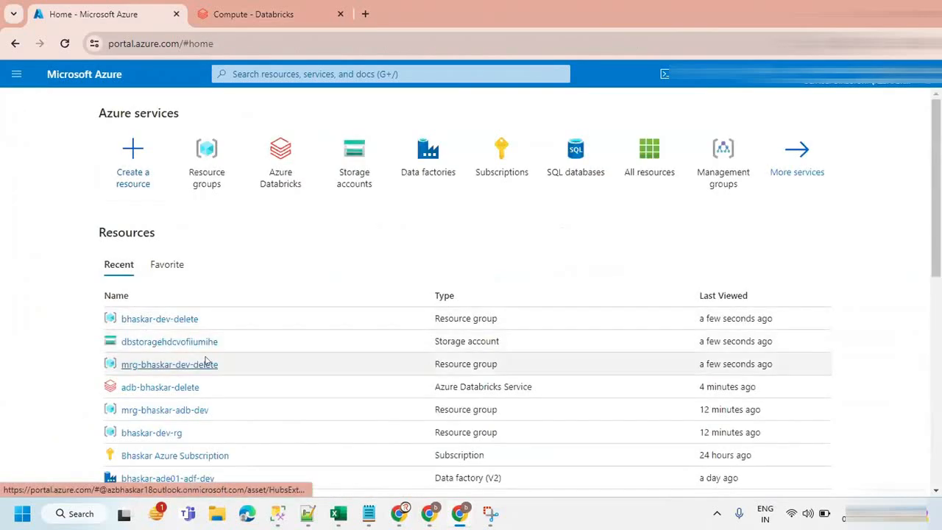
right_click(117, 15)
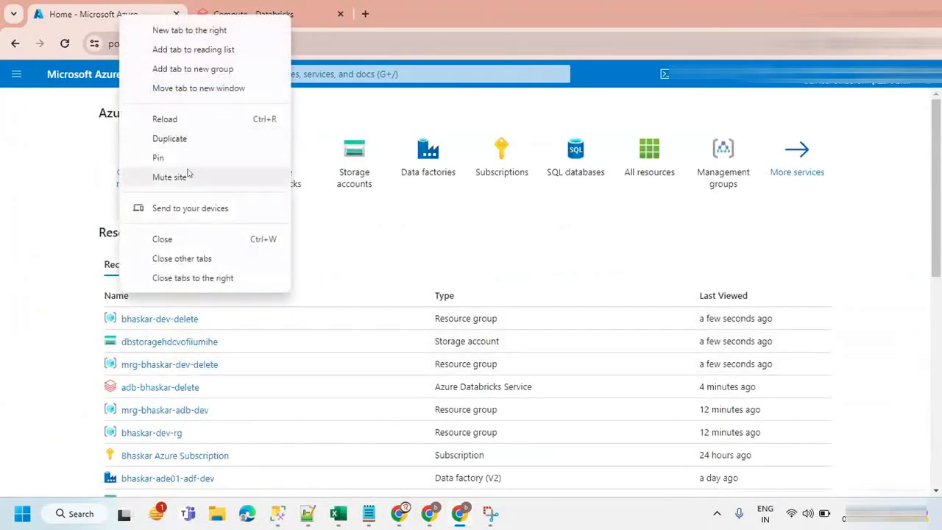
click(181, 138)
click(94, 8)
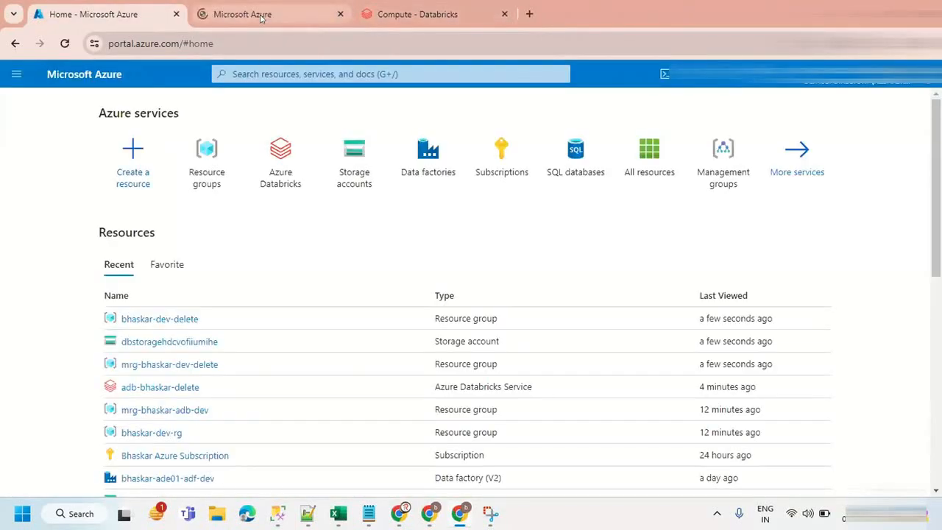
click(321, 21)
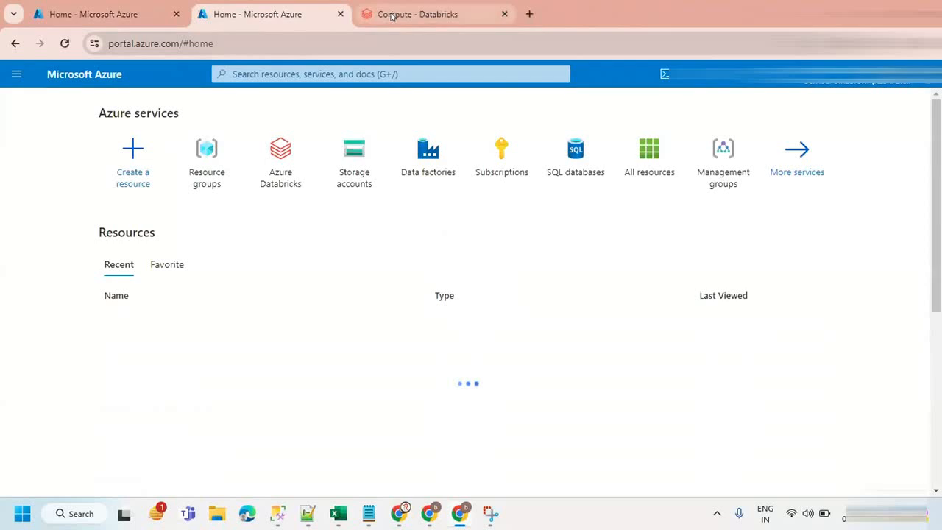
click(391, 15)
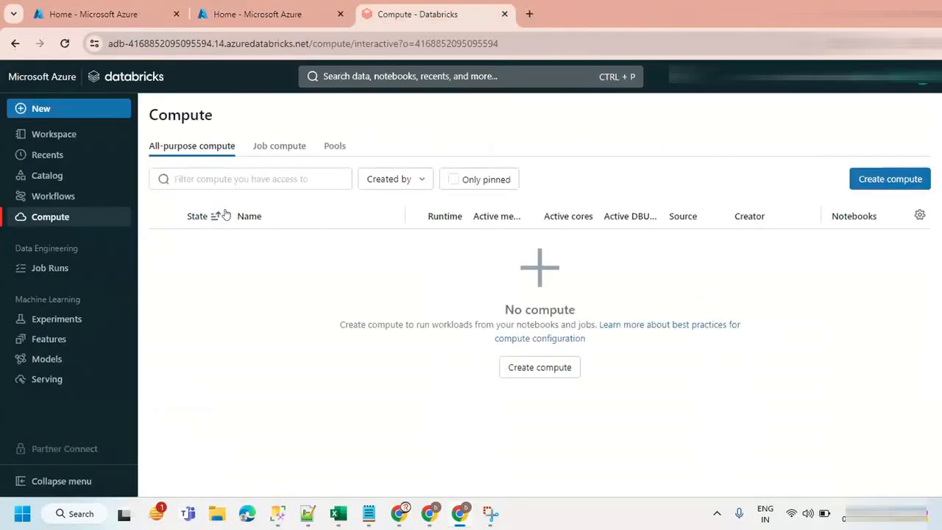
click(123, 12)
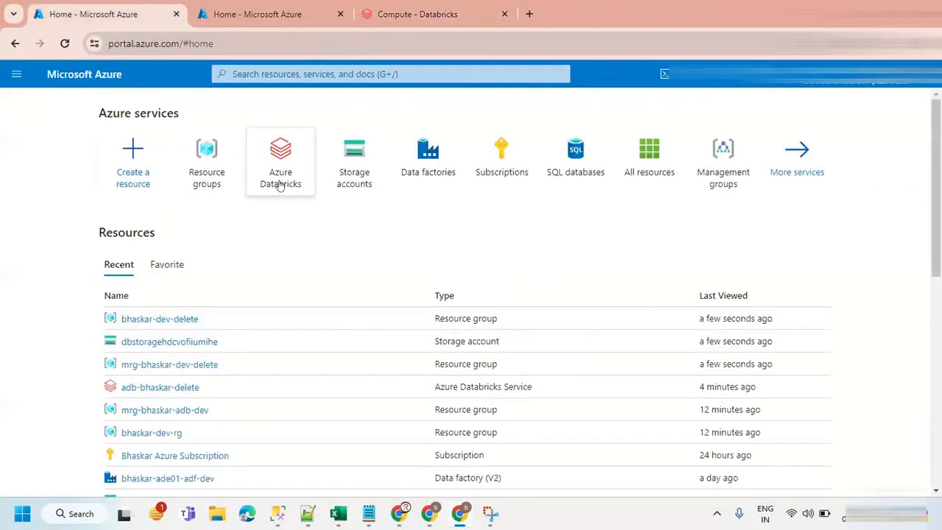
click(408, 18)
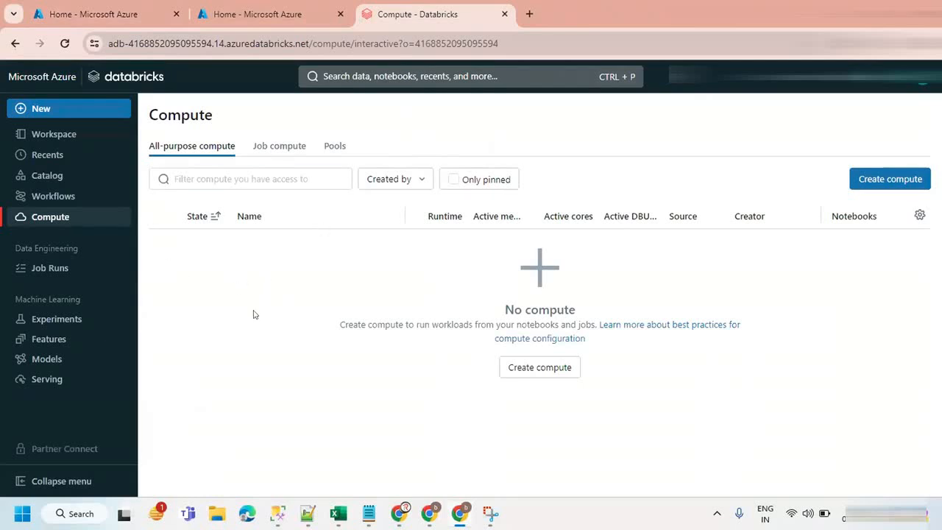
Switch to the Zoom whiteboard and examine the Cluster(NSG, vNET) part of the Azure section in the architecture diagram.
click(430, 513)
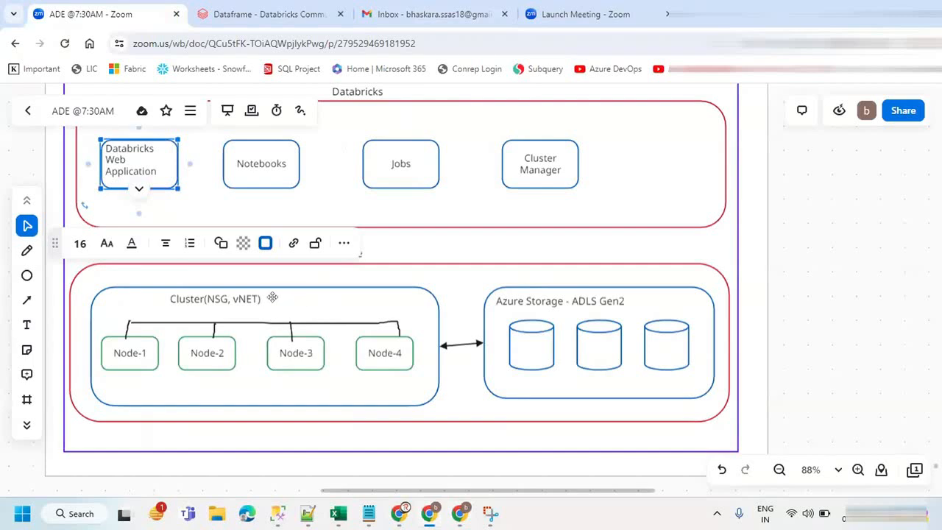
click(278, 298)
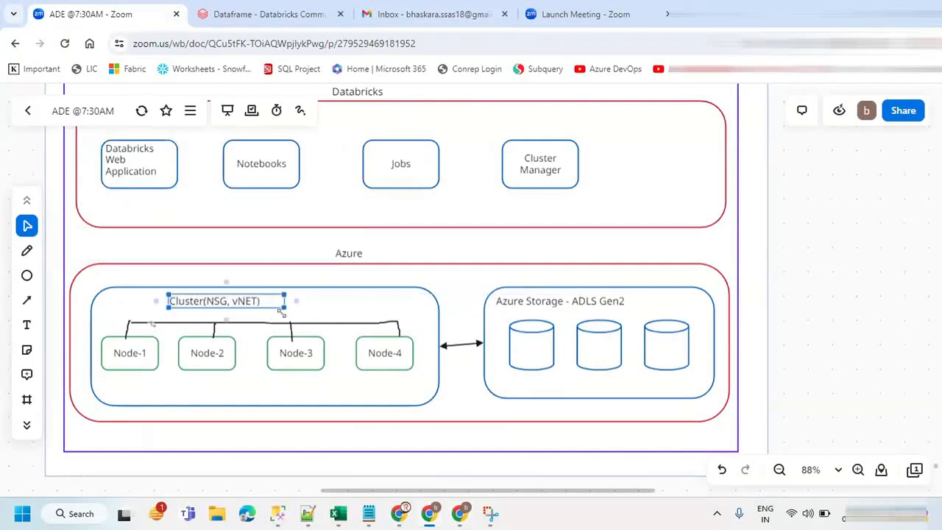
click(349, 307)
click(732, 251)
click(754, 250)
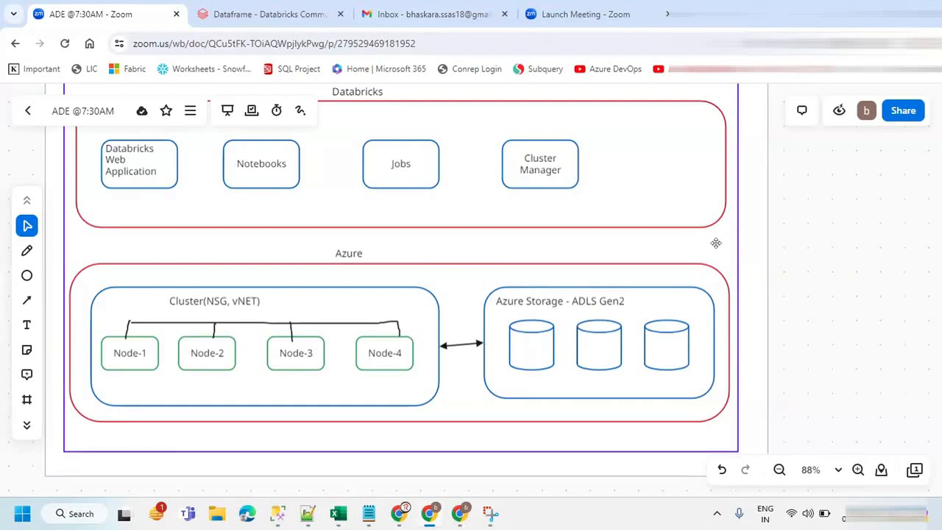
Compare the web address of the Community Edition Dataframe notebook with that of the Azure Databricks workspace.
click(269, 16)
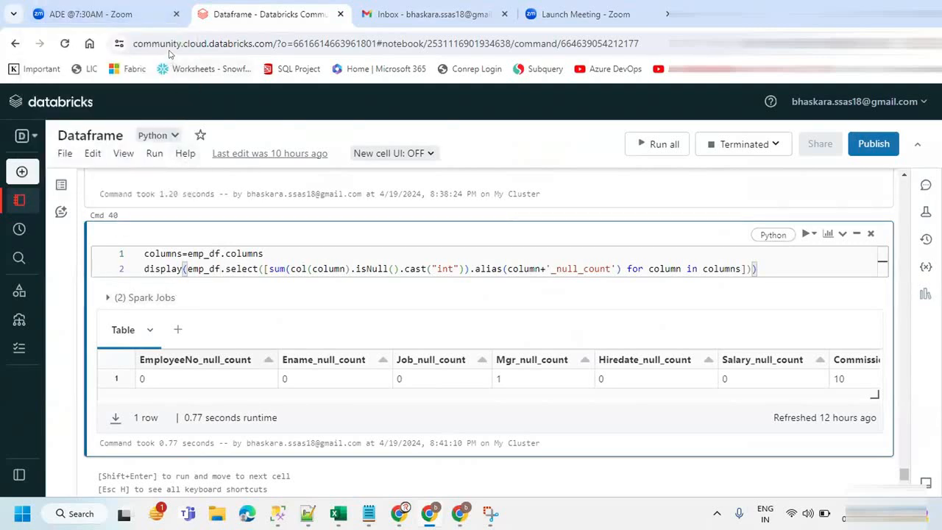
click(166, 43)
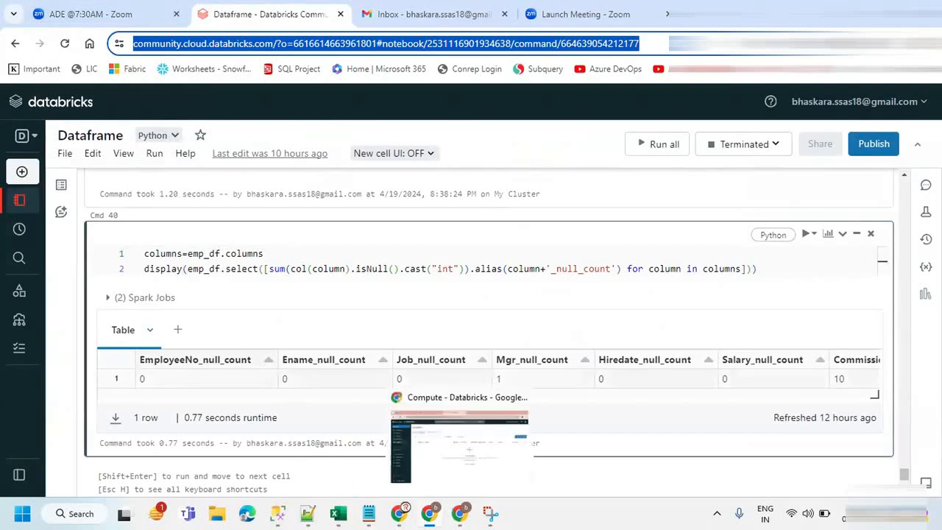
click(459, 445)
click(226, 44)
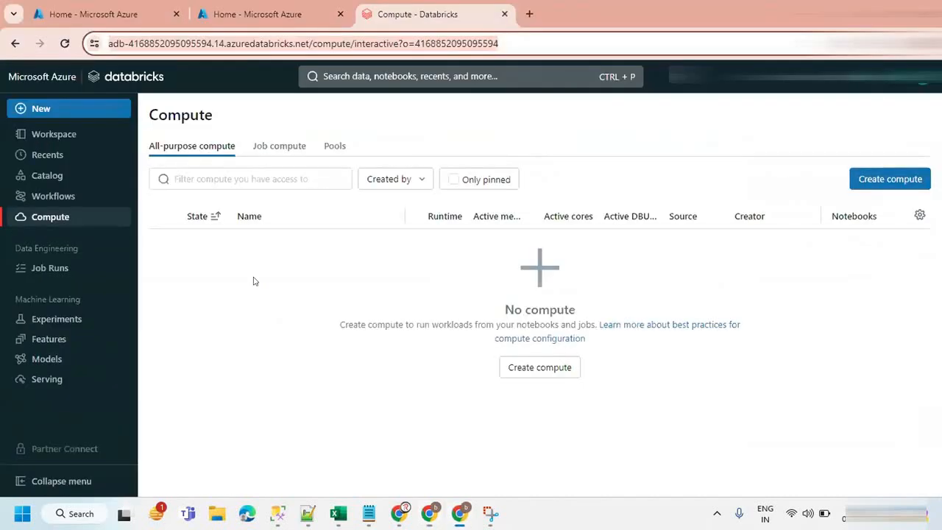
click(216, 302)
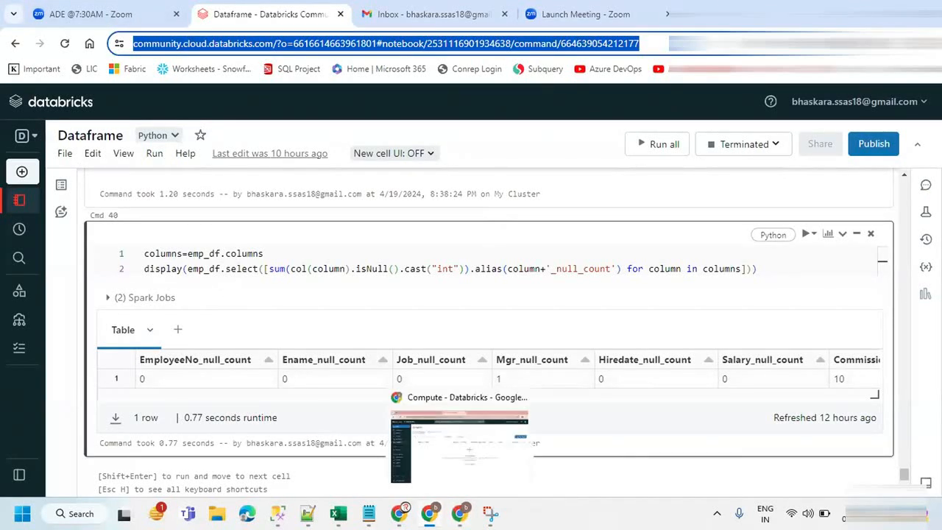
click(460, 512)
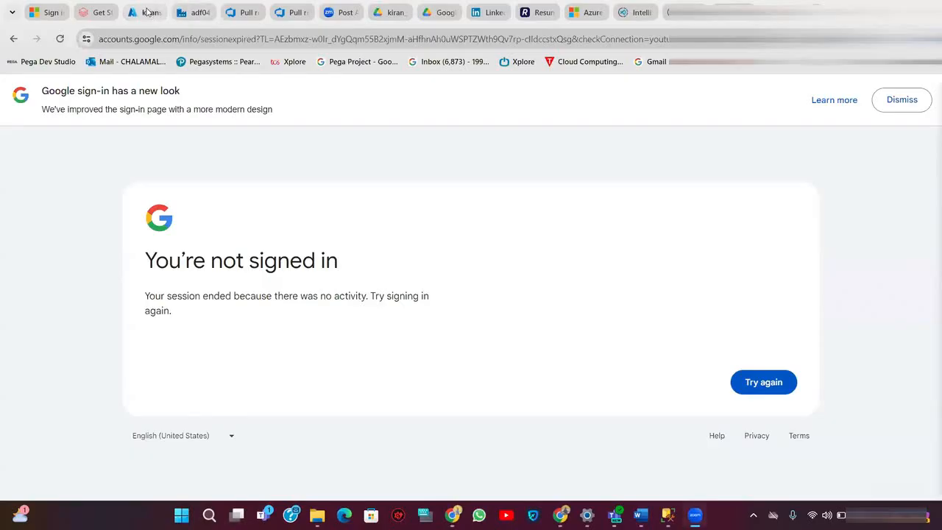
Switch to the adf0418 data factory and open the df_scd_type_2 data flow to view its design.
click(146, 12)
click(195, 12)
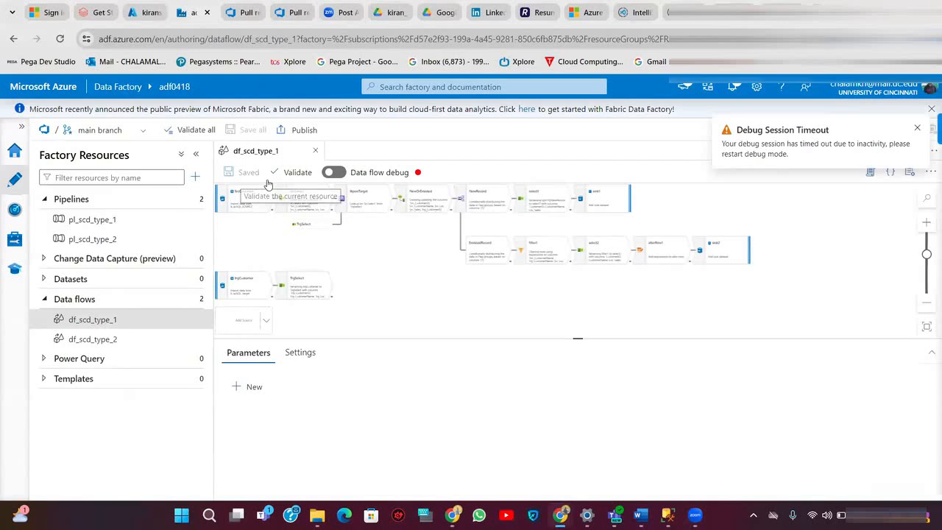
click(100, 340)
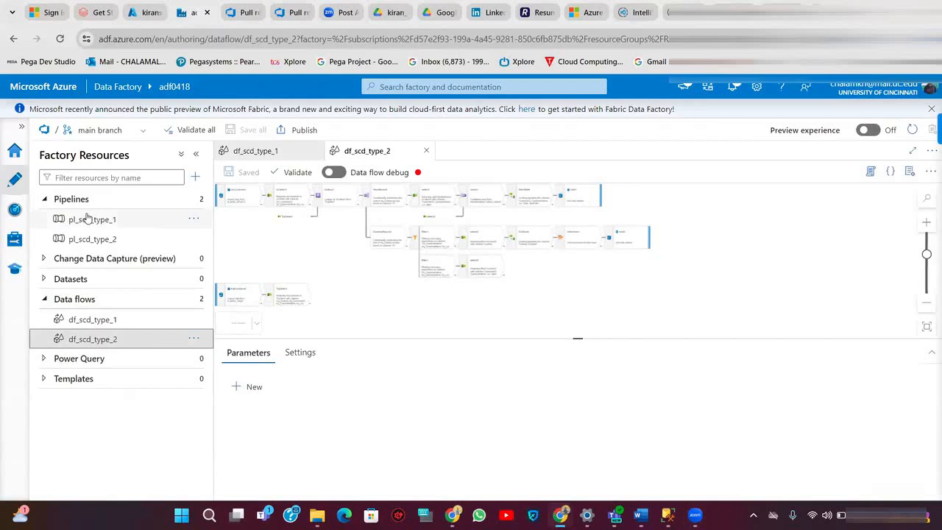
Open the pl_scd_type_2 pipeline, return to df_scd_type_2 and turn on data flow debug with AutoResolveIntegrationRuntime and a 1 hour time to live.
click(91, 239)
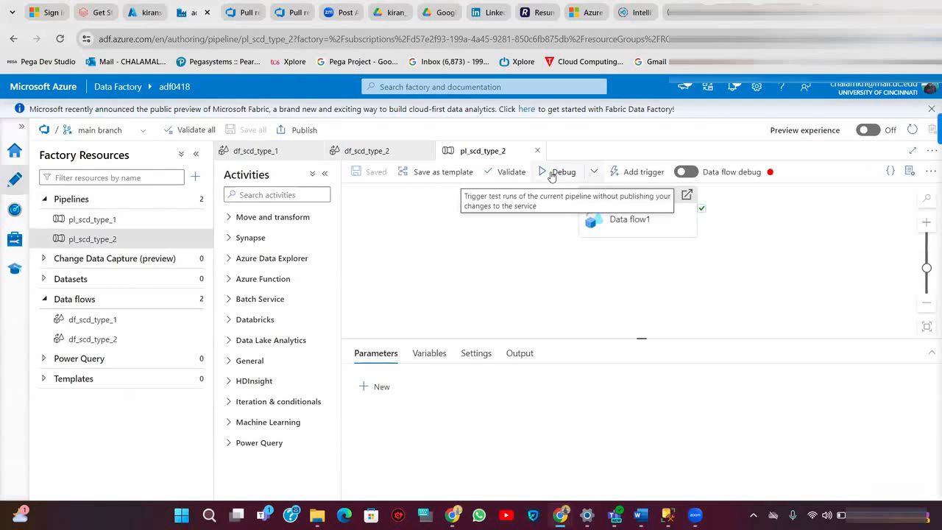
click(83, 337)
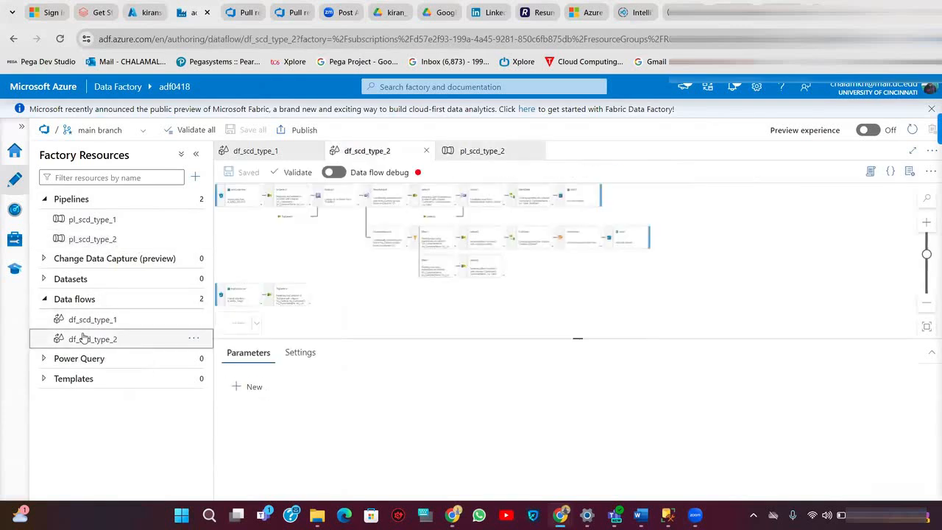
click(336, 173)
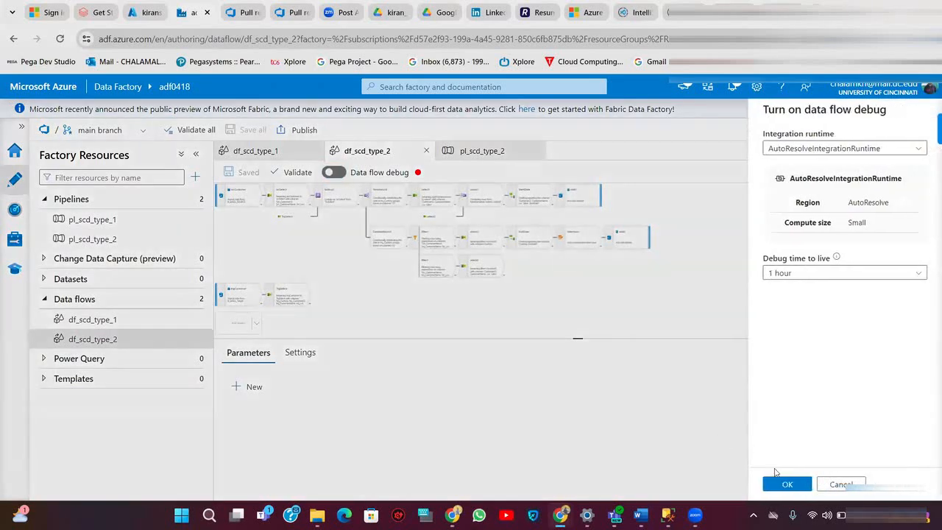
click(784, 485)
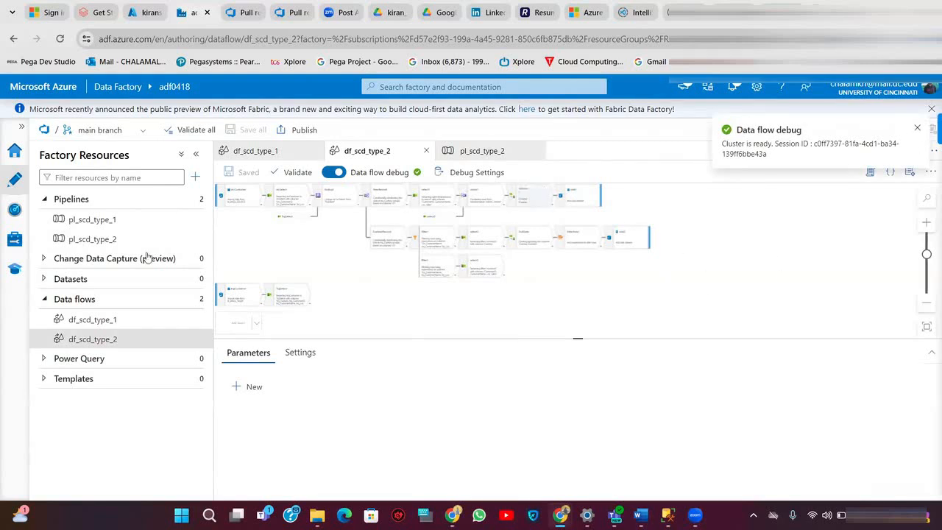
Switch to SQL Server Management Studio, show SQLQuery1.sql, and connect to the Azure SQL server with SQL Server Authentication by entering the login password.
mouse_move(666, 509)
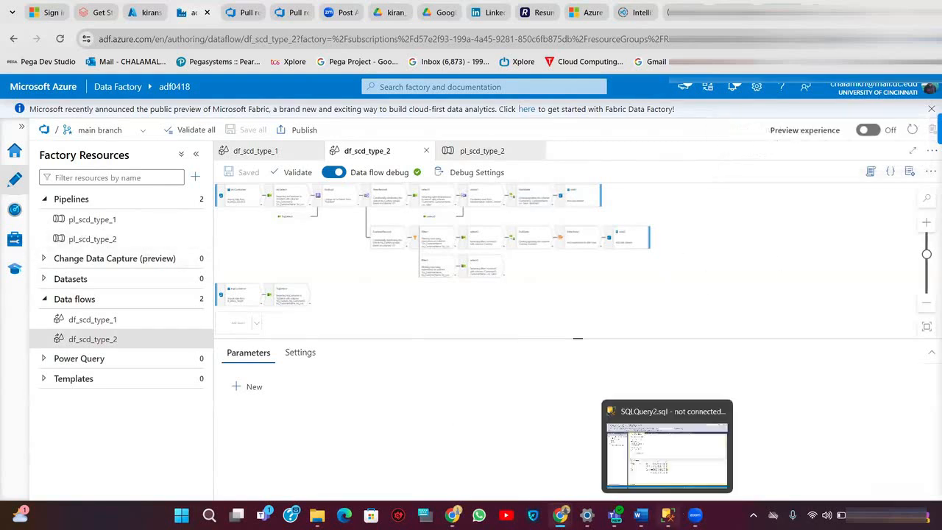
click(685, 459)
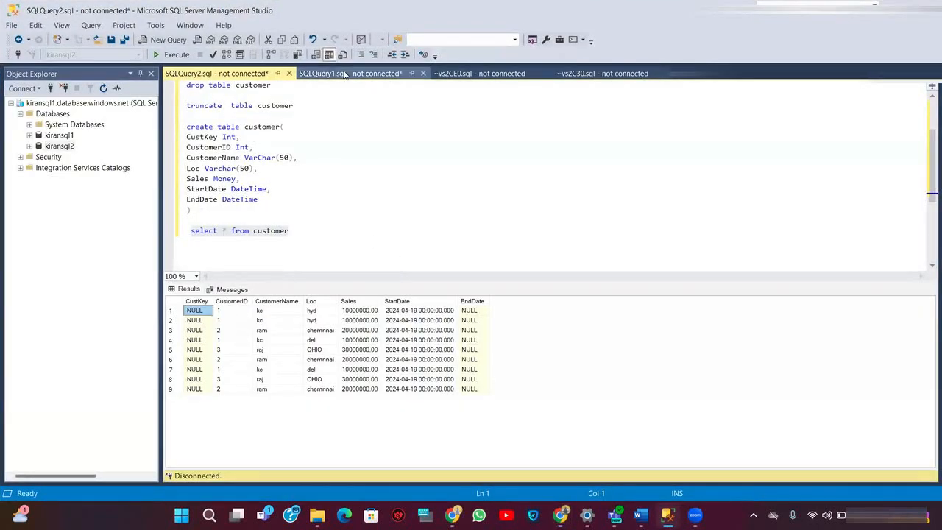
click(345, 72)
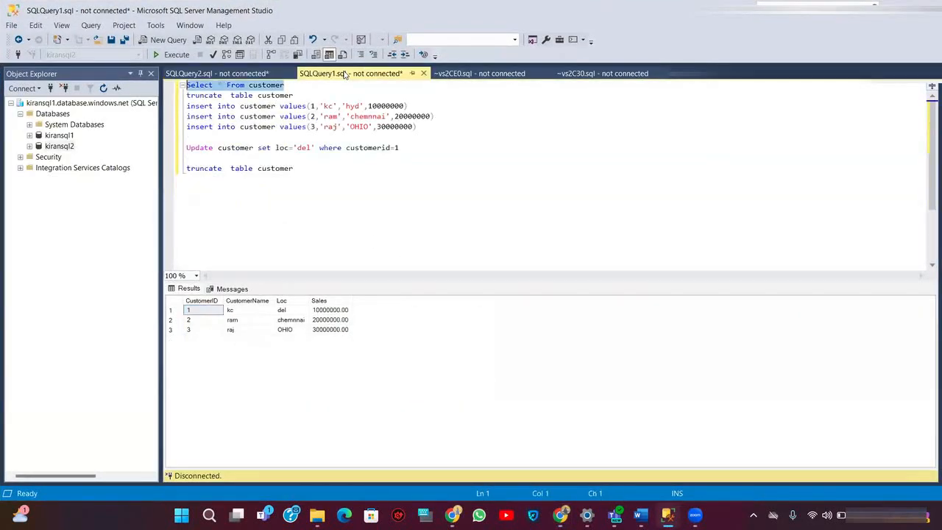
click(53, 87)
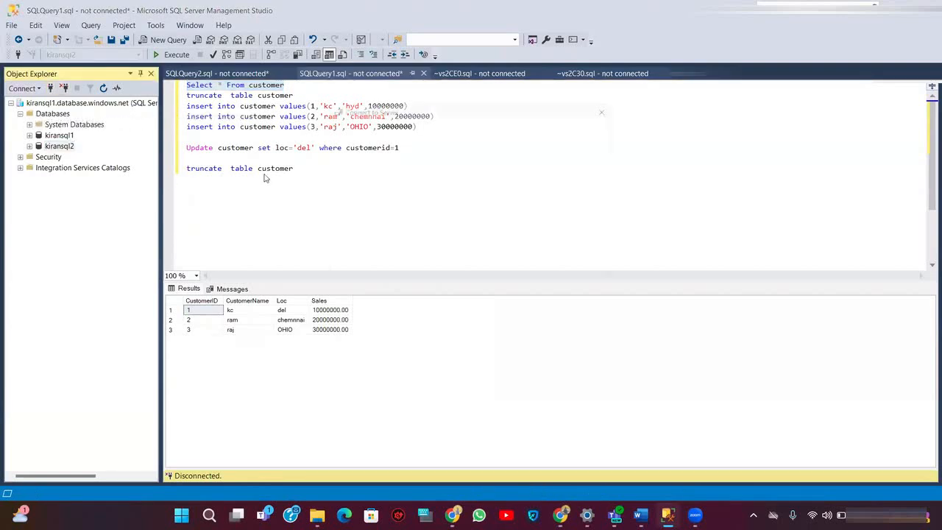
click(475, 228)
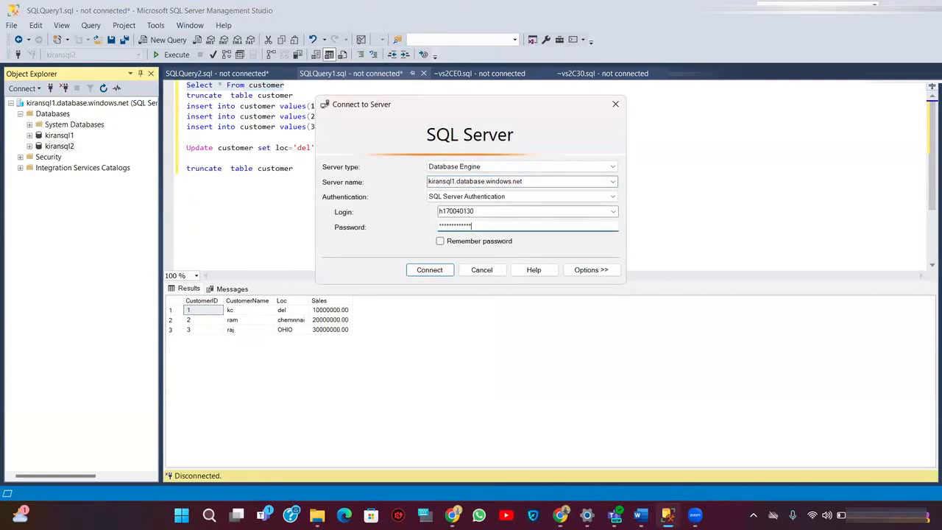
click(446, 269)
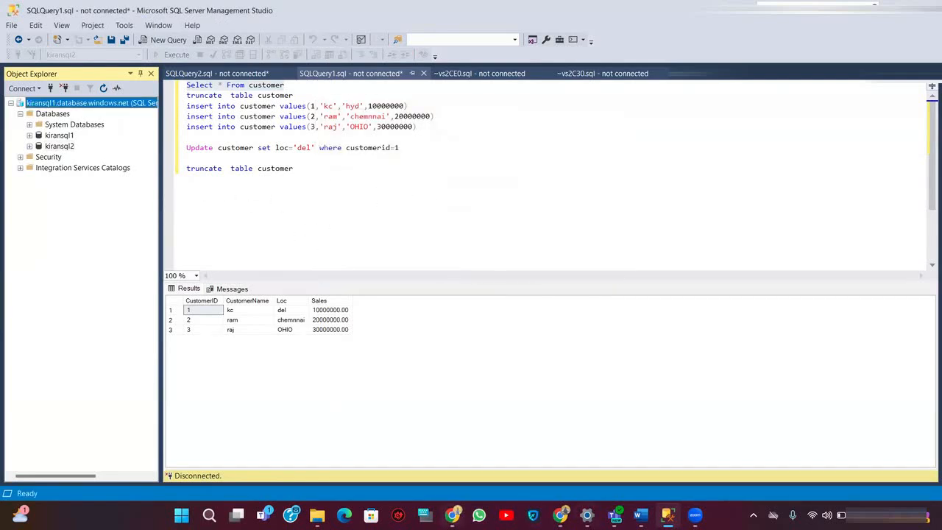
Switch back to the adf0418 data factory and examine the df_scd_type_2 data flow's overall layout on an enlarged canvas.
mouse_move(451, 515)
mouse_move(559, 514)
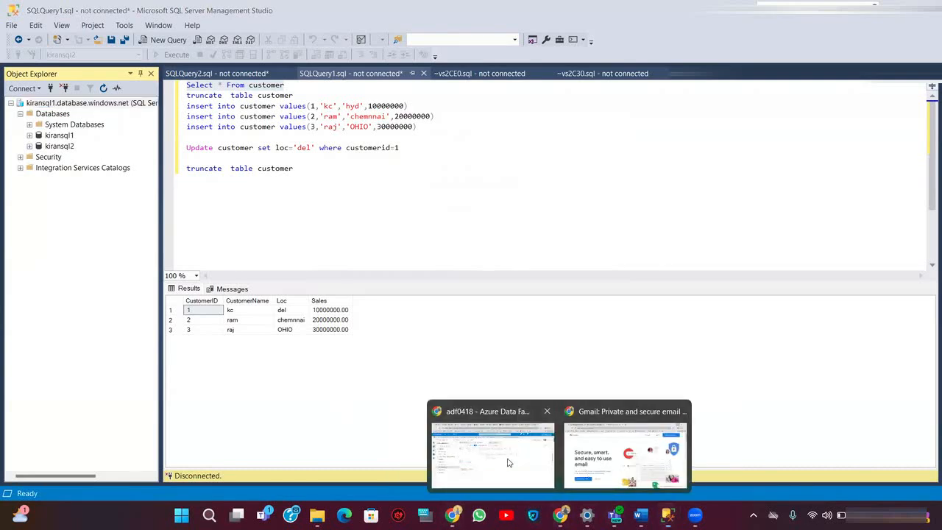
click(507, 462)
click(97, 239)
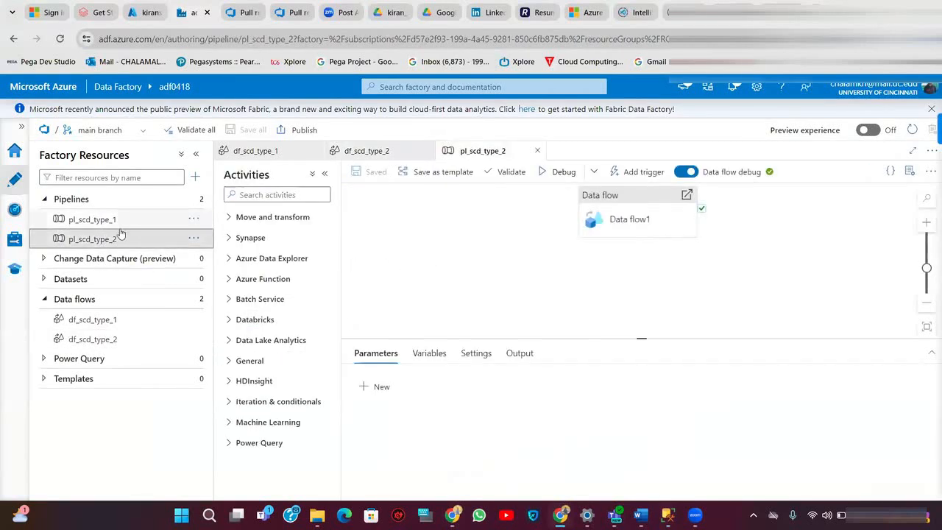
click(85, 339)
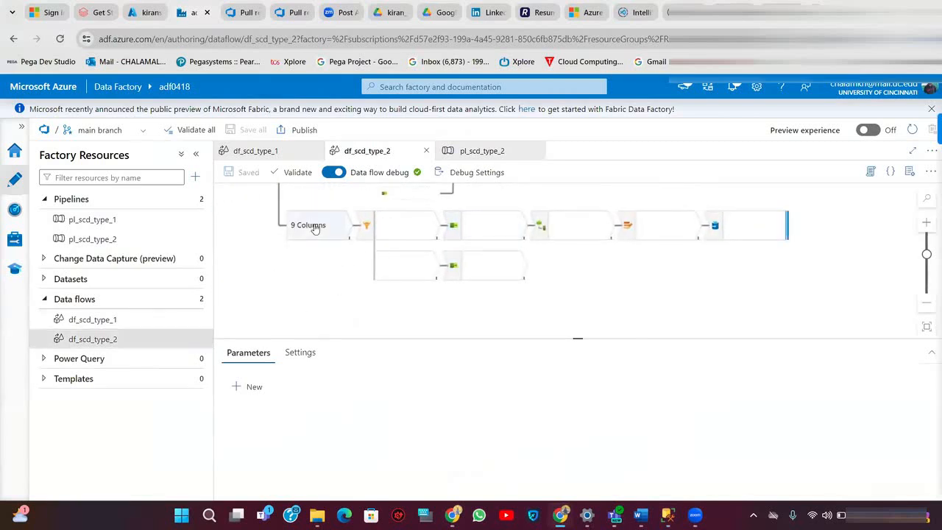
drag(309, 215, 546, 269)
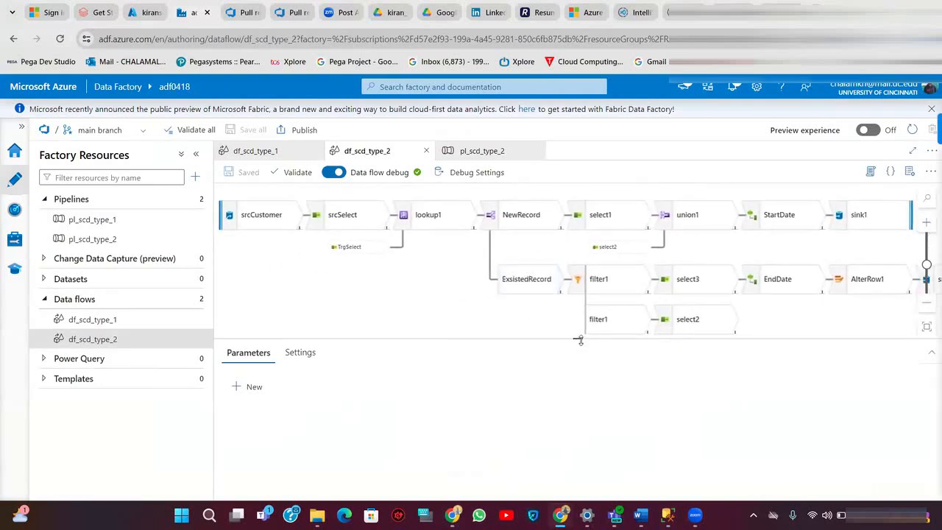
drag(581, 343, 578, 440)
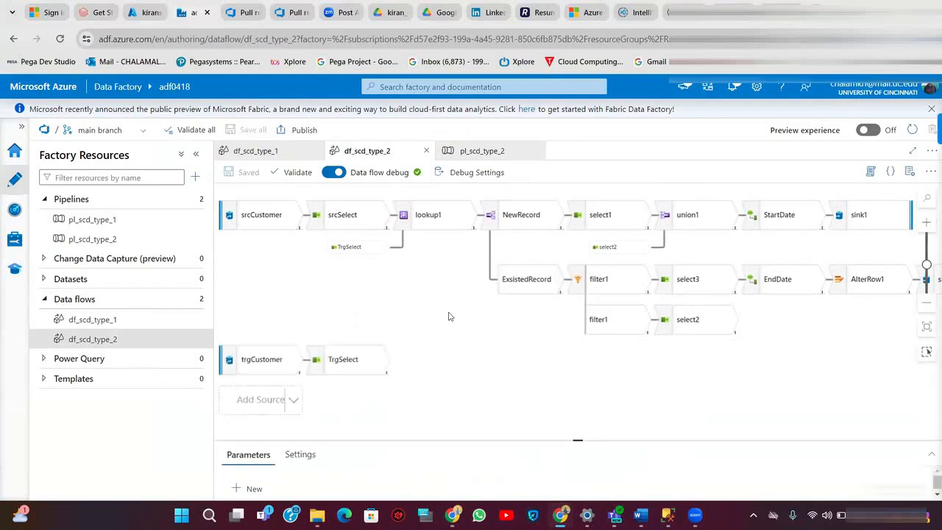
scroll(450, 316, up, 3)
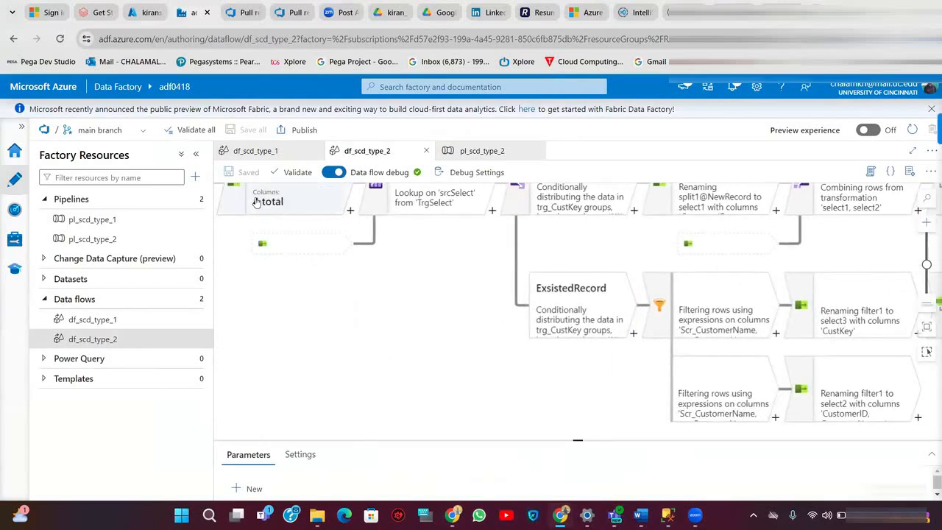
drag(256, 201, 398, 234)
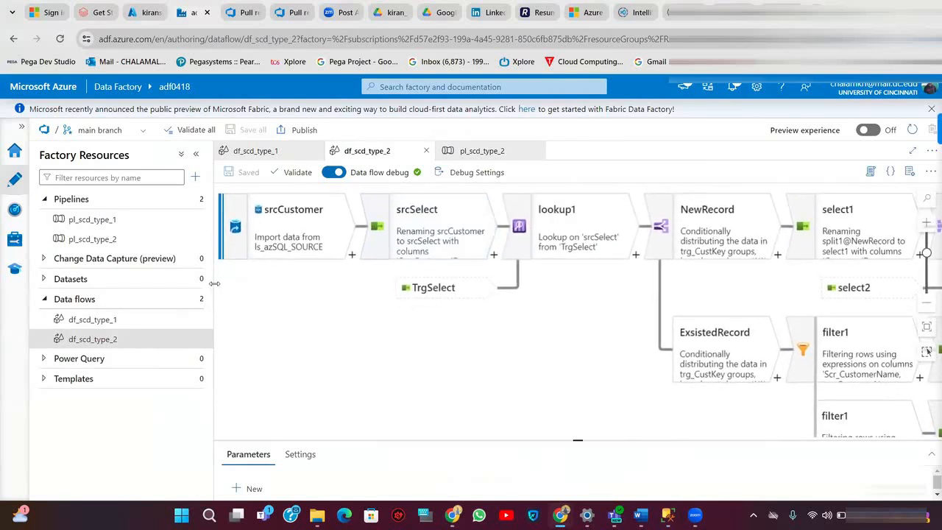
drag(214, 283, 186, 283)
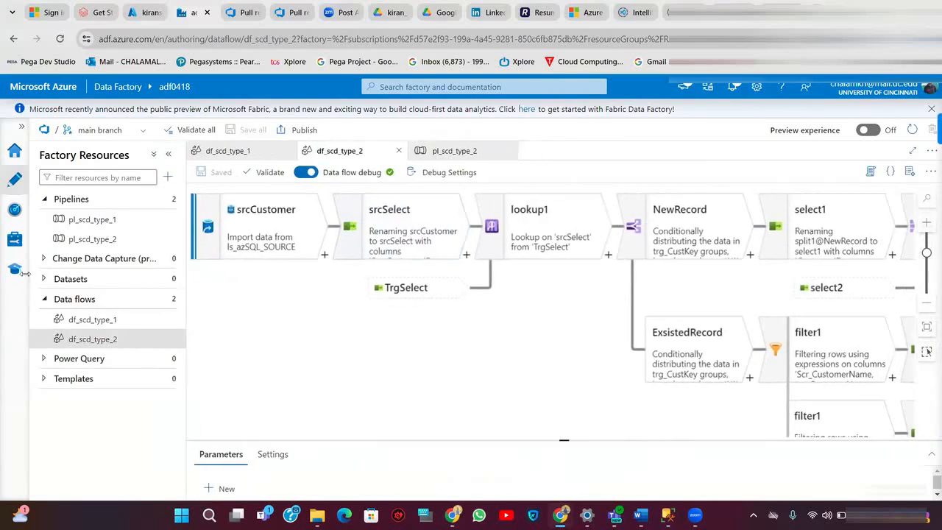
Review the srcCustomer source's settings and the query in its source options.
click(279, 227)
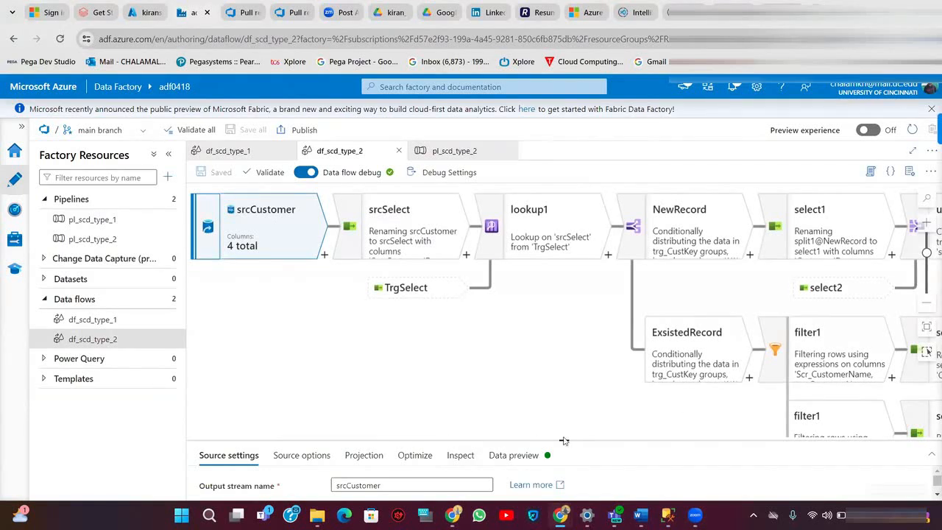
drag(562, 441, 562, 209)
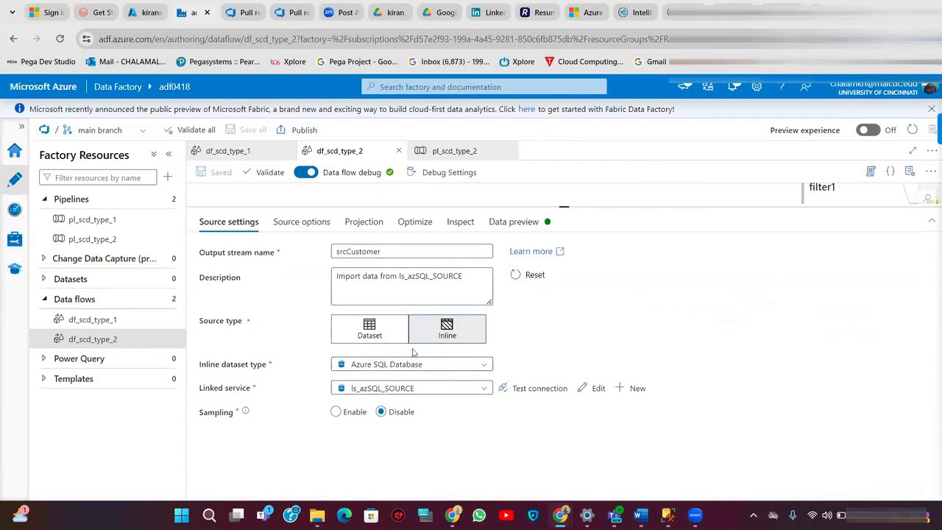
click(292, 222)
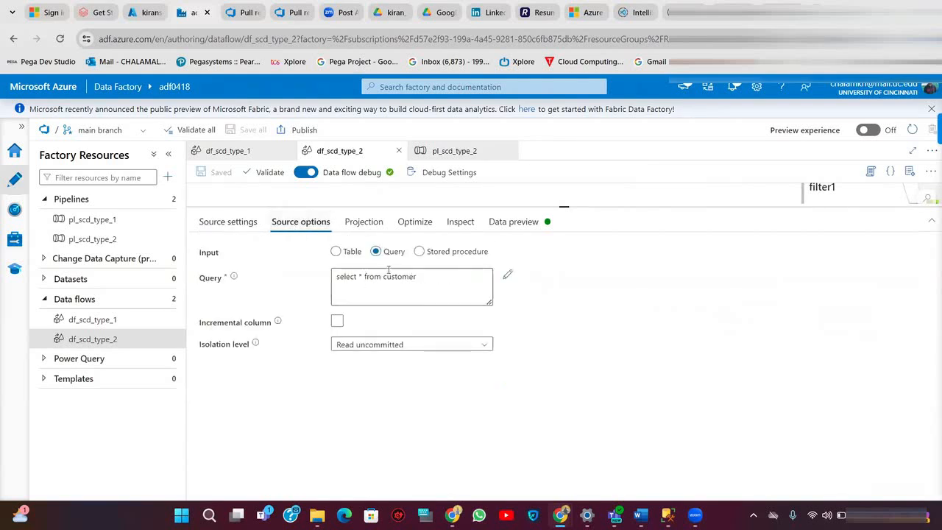
click(425, 294)
key(Tab)
click(381, 291)
drag(565, 207, 569, 373)
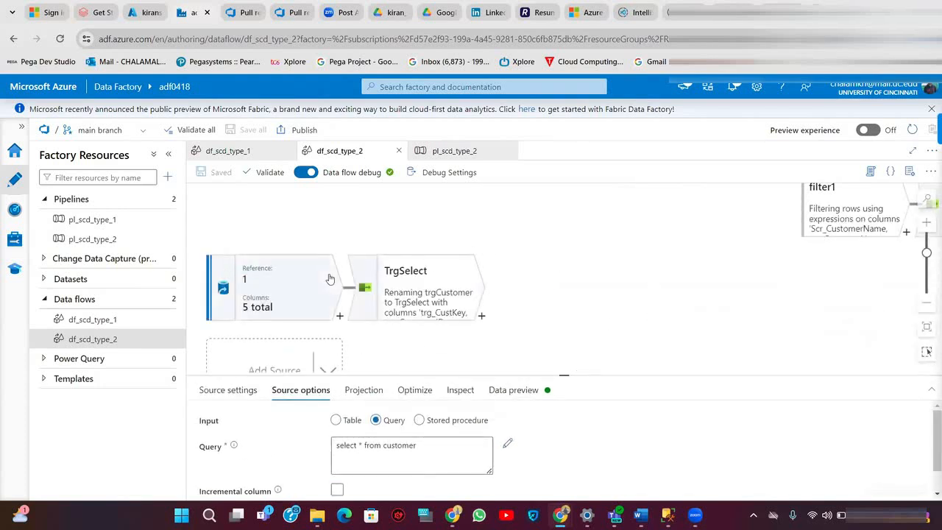
Review the trgCustomer source's query in its source options and in the full-size editor, leaving the editor without changes.
click(292, 279)
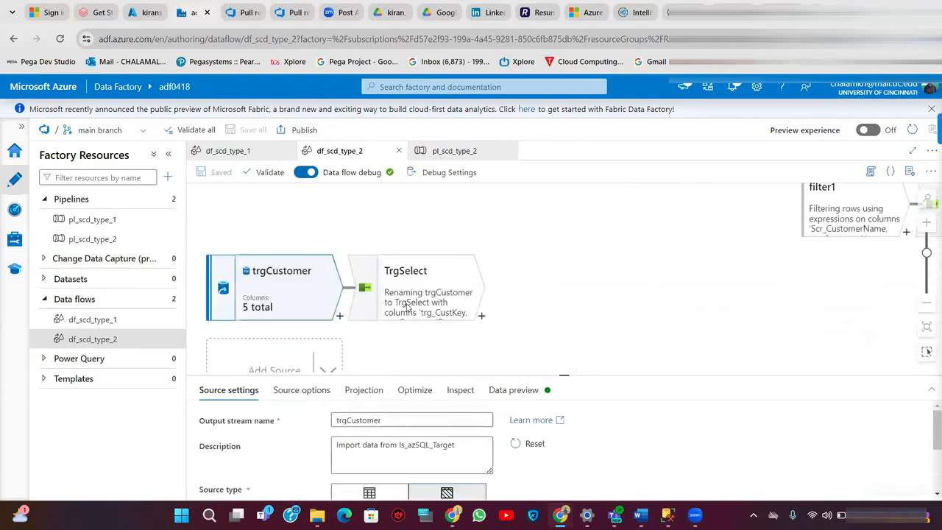
click(293, 390)
drag(564, 372, 578, 261)
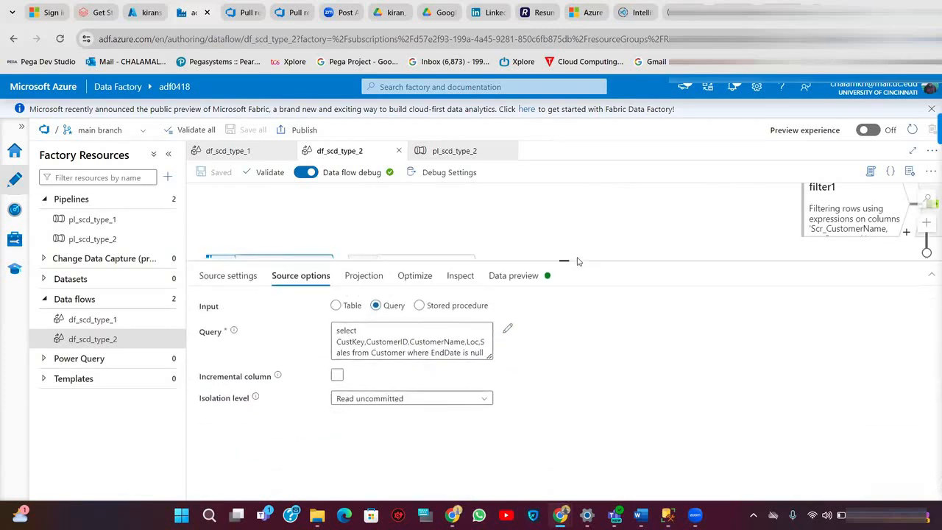
click(387, 343)
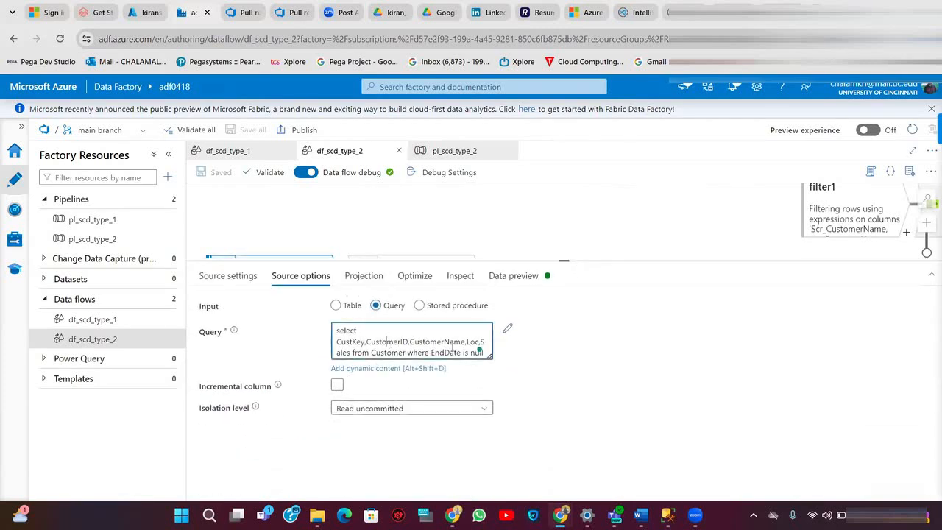
click(506, 327)
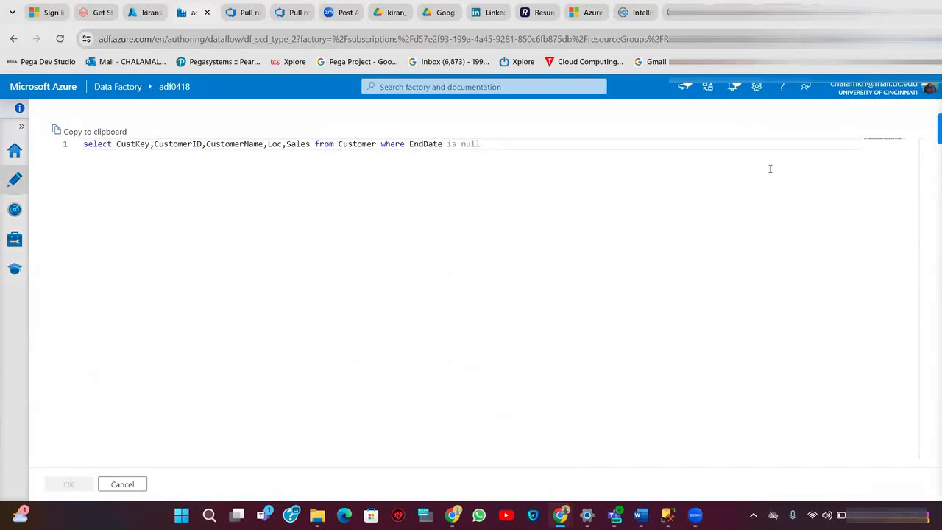
click(130, 488)
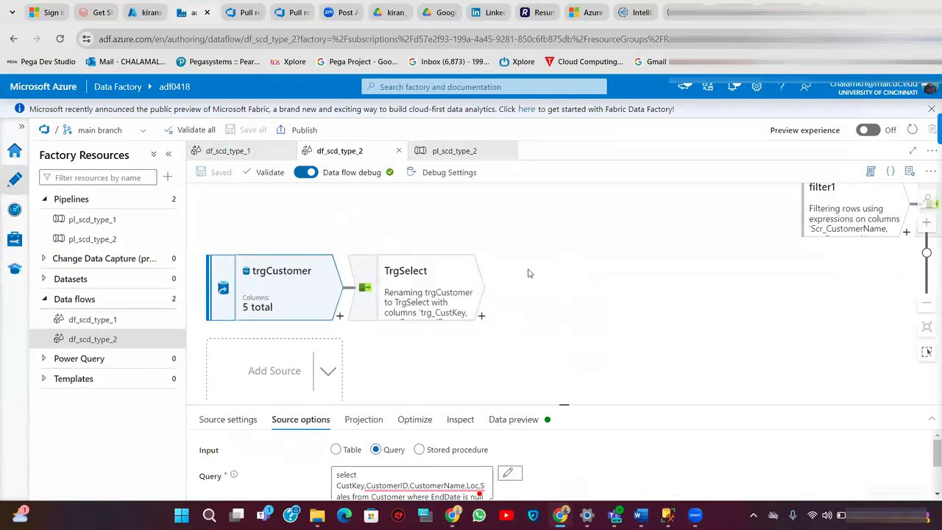
Review the lookup1 transformation's settings, including its primary and lookup streams and the lookup condition.
scroll(527, 273, down, 3)
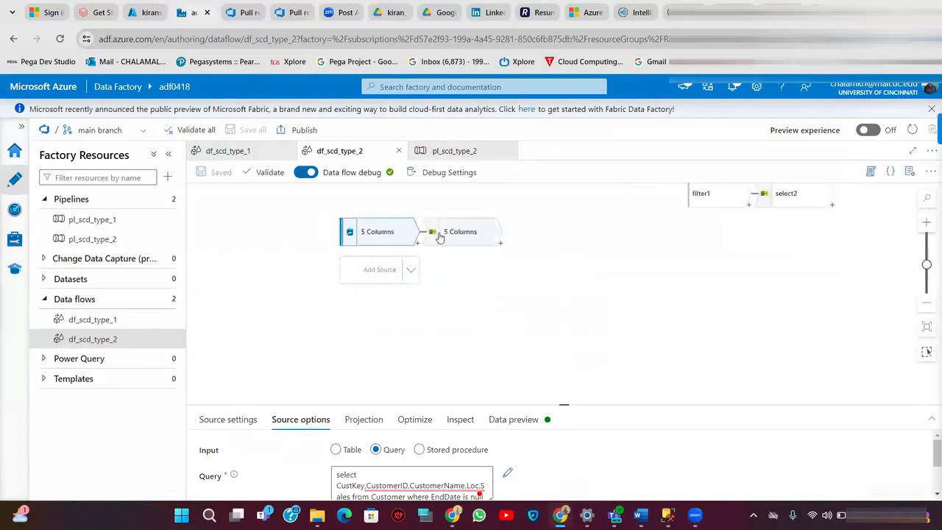
drag(437, 236, 353, 330)
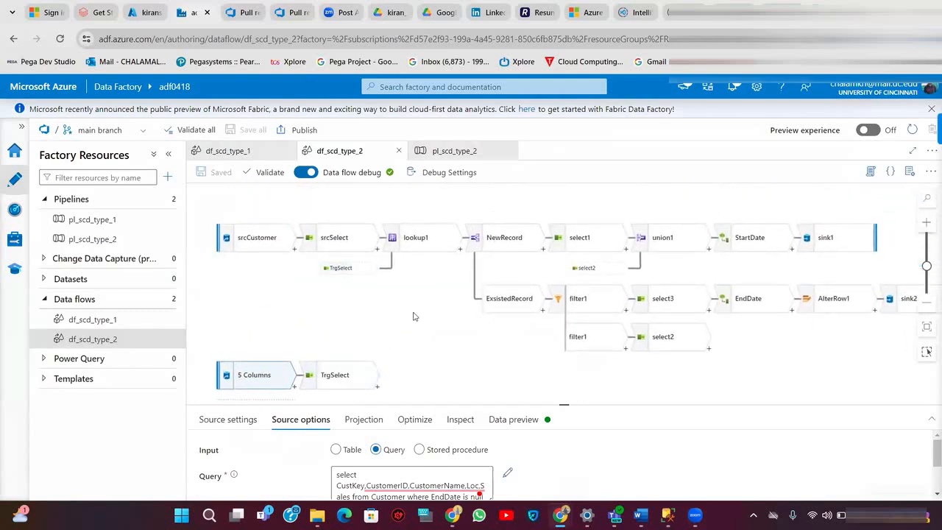
scroll(429, 223, up, 2)
click(429, 223)
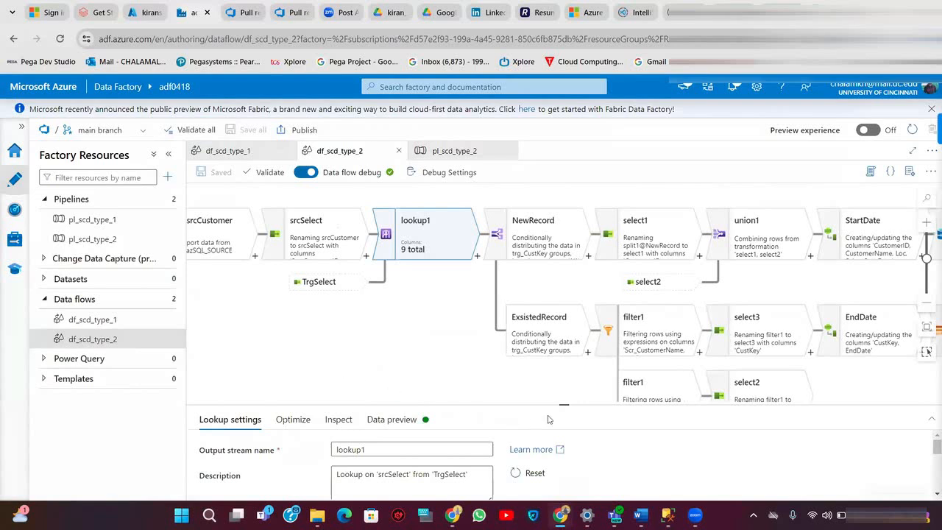
drag(566, 375, 587, 182)
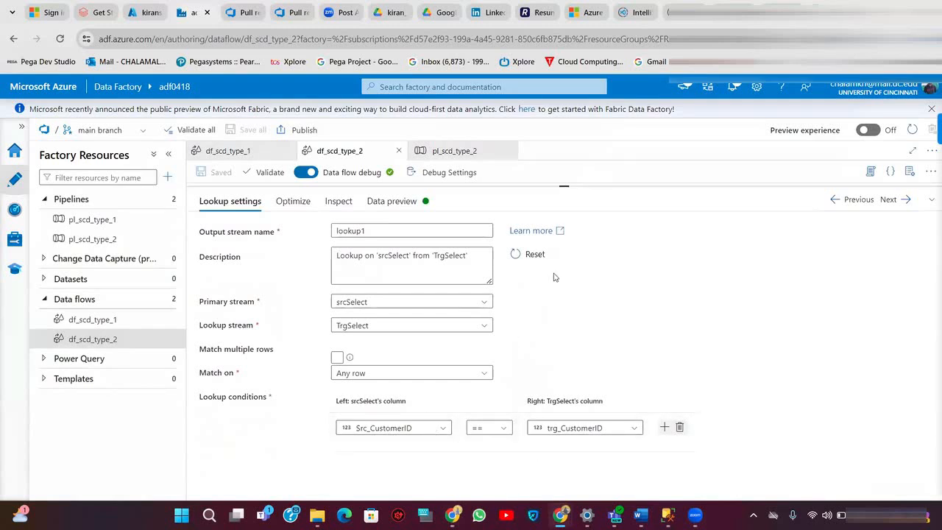
drag(564, 187, 563, 367)
Review the conditional split settings behind the NewRecord and ExsistedRecord streams, including the split condition.
click(537, 241)
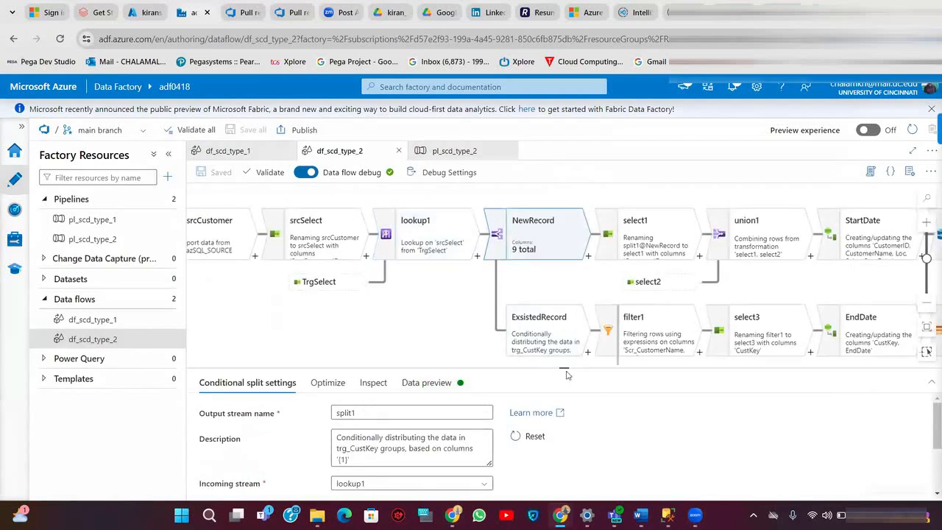
scroll(535, 375, down, 3)
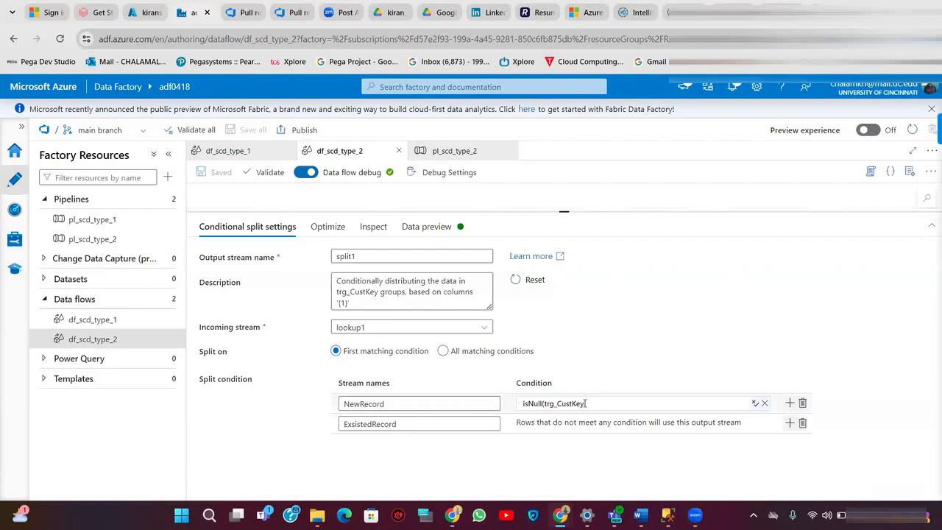
drag(564, 211, 572, 398)
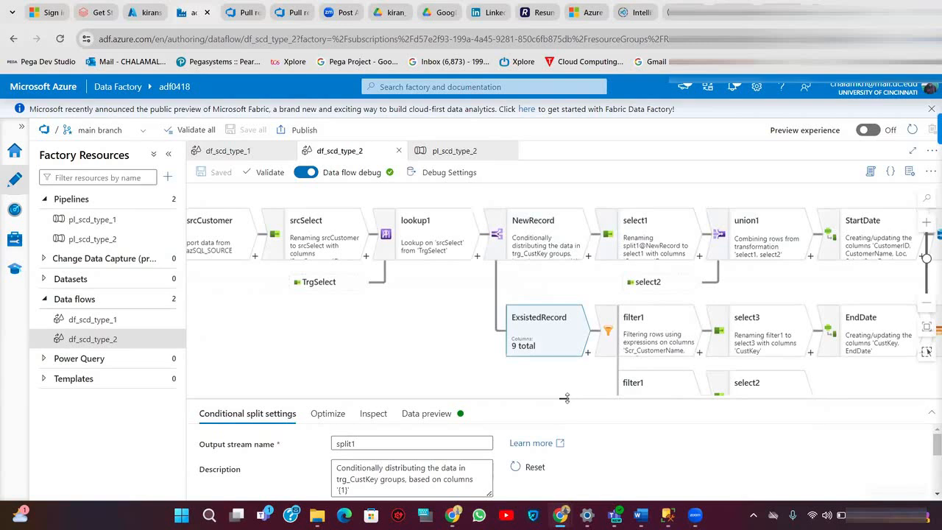
Review the filter1 transformation's filter condition in its settings and in the expression builder, leaving the builder without changes.
click(666, 324)
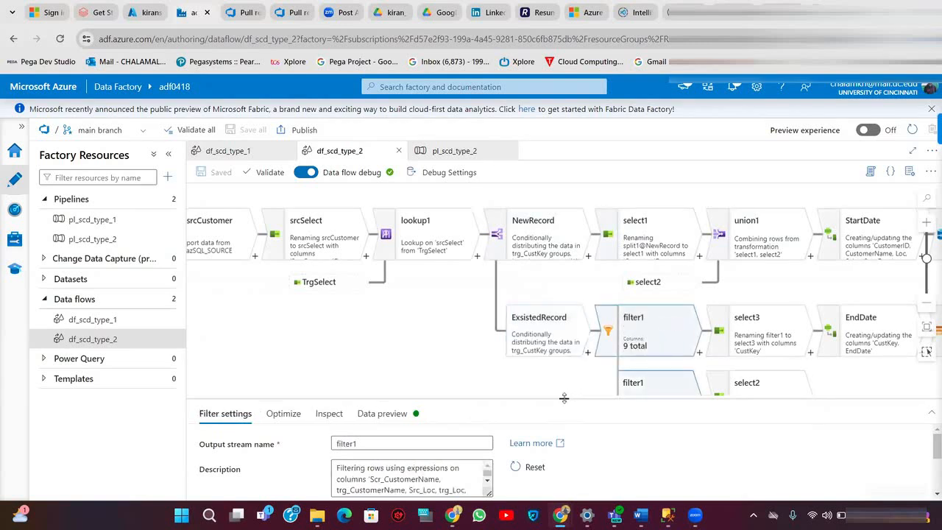
drag(564, 398, 564, 209)
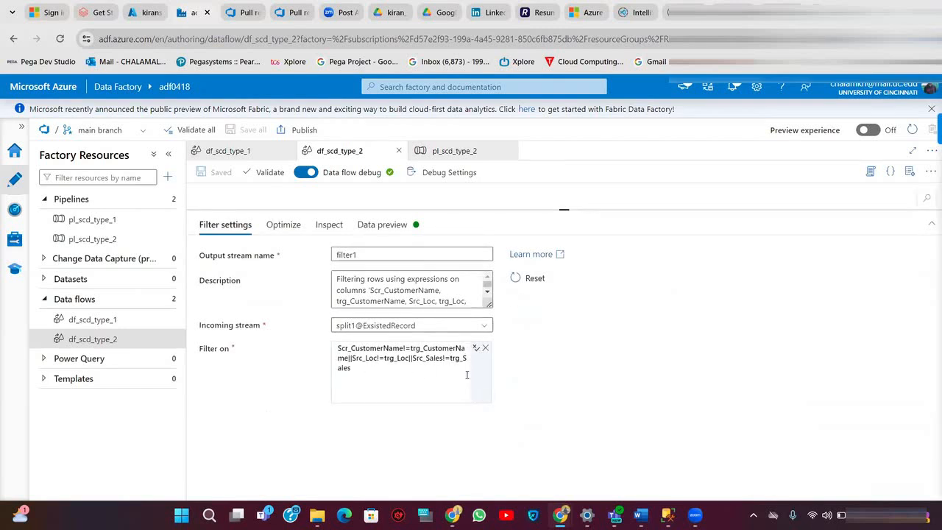
double_click(411, 379)
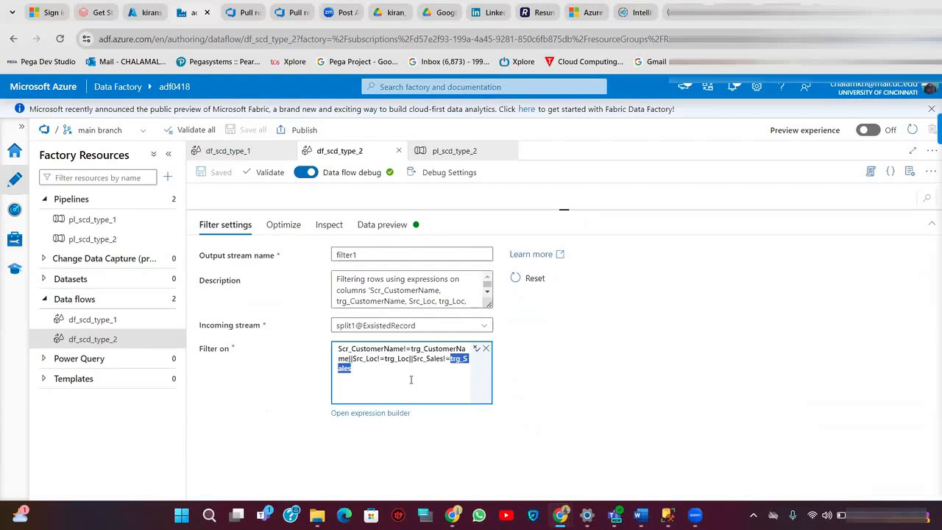
click(388, 413)
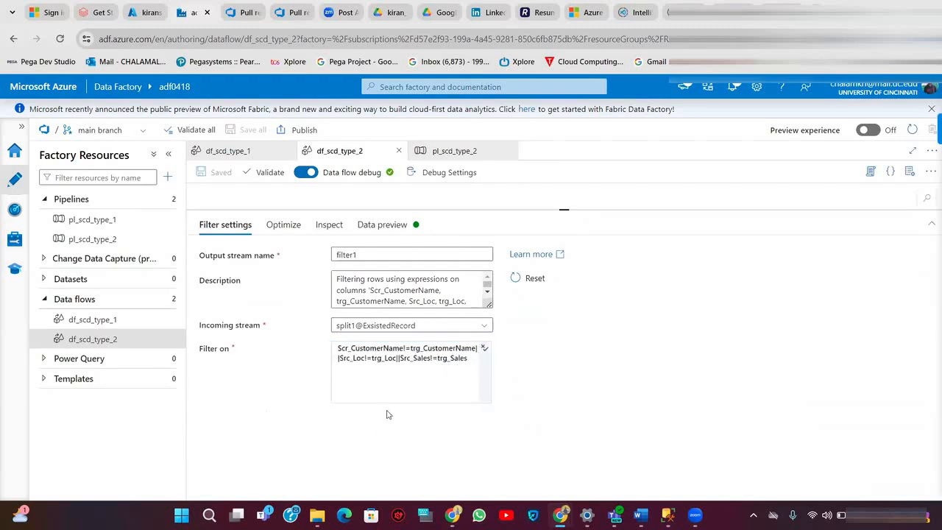
click(475, 348)
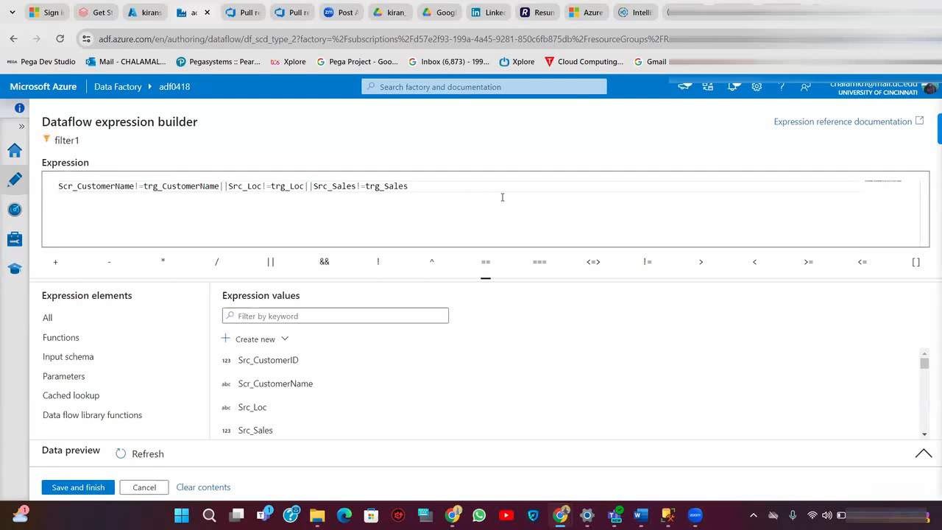
click(142, 488)
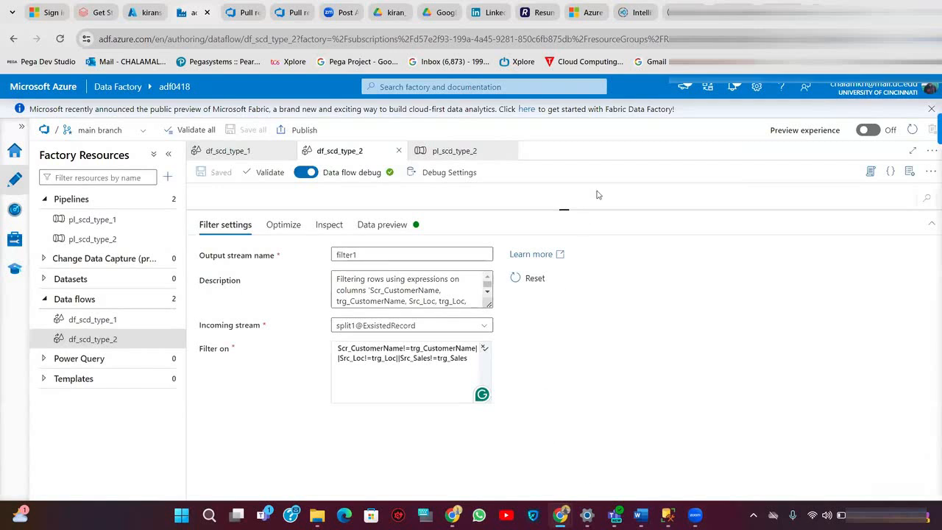
drag(563, 209, 563, 365)
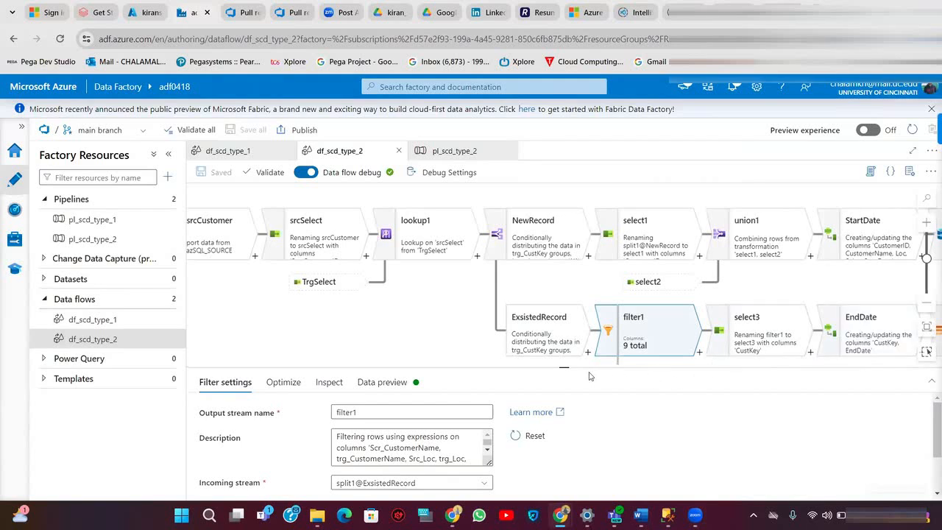
drag(565, 368, 565, 428)
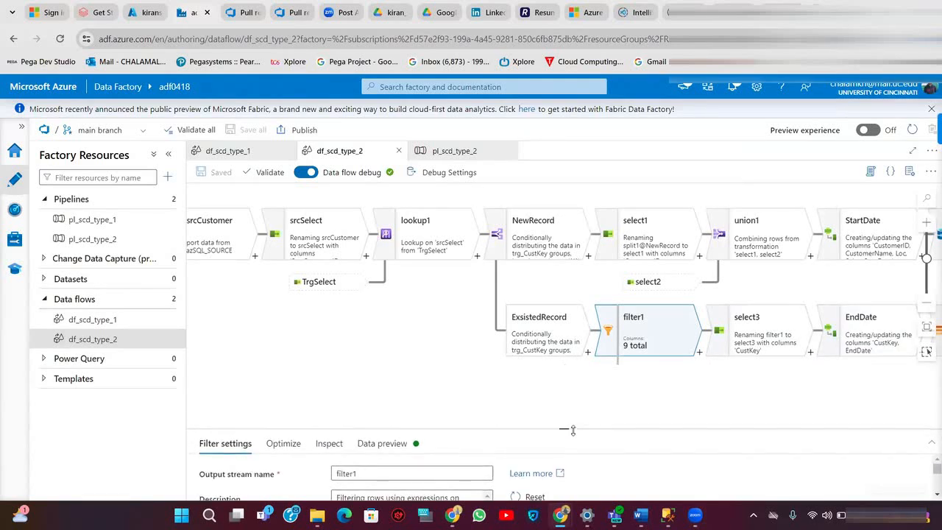
Review the select settings and input column mappings of the select3 and select2 transformations that follow filter1.
click(761, 335)
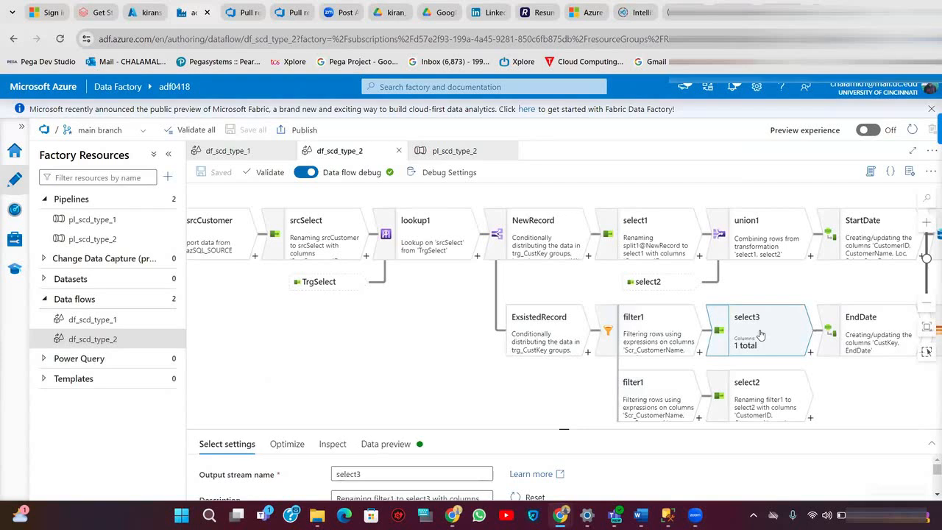
drag(564, 429, 581, 187)
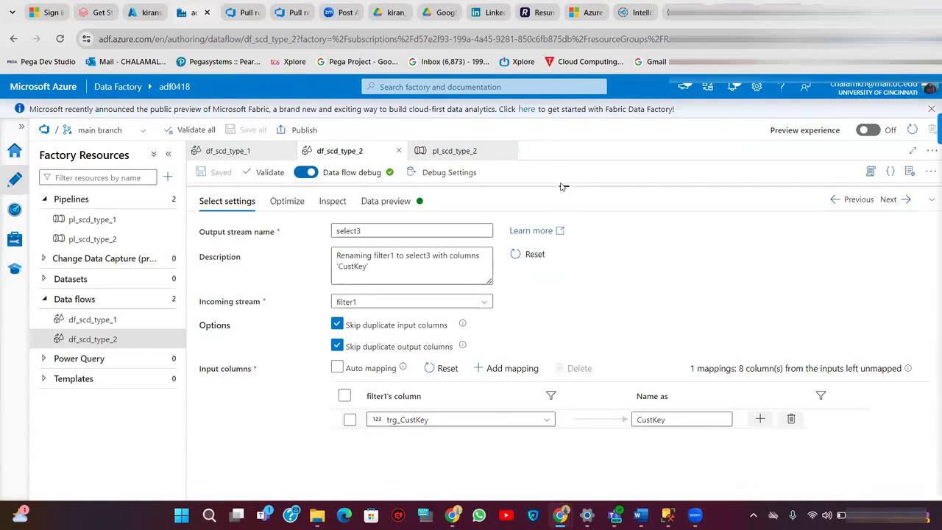
drag(563, 184, 564, 416)
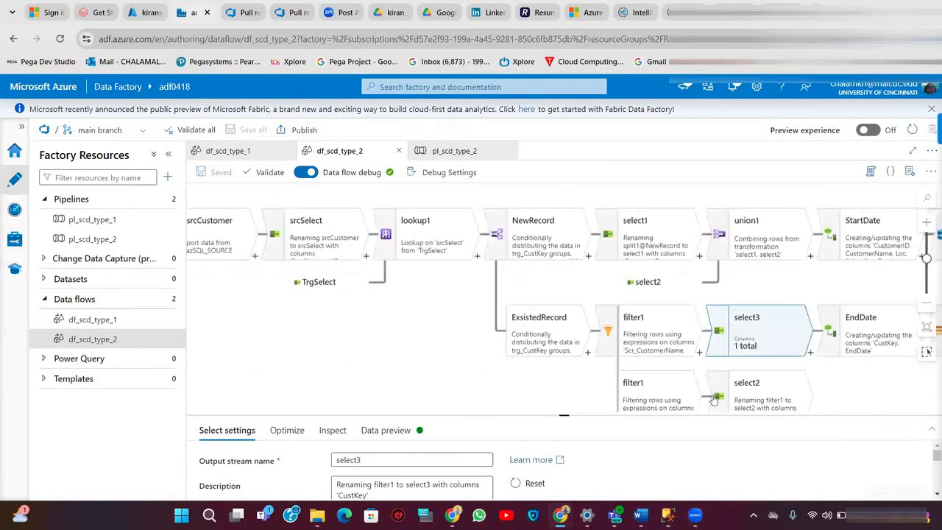
click(751, 400)
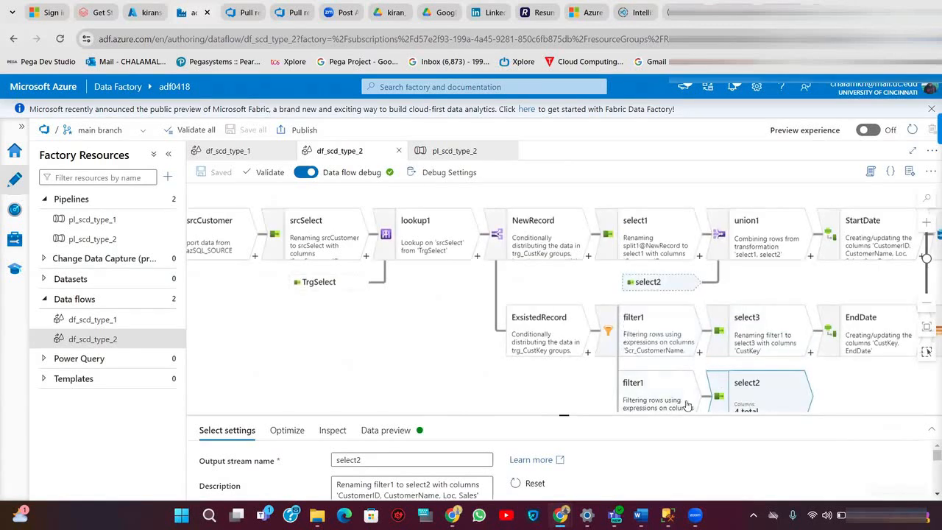
drag(563, 416, 563, 187)
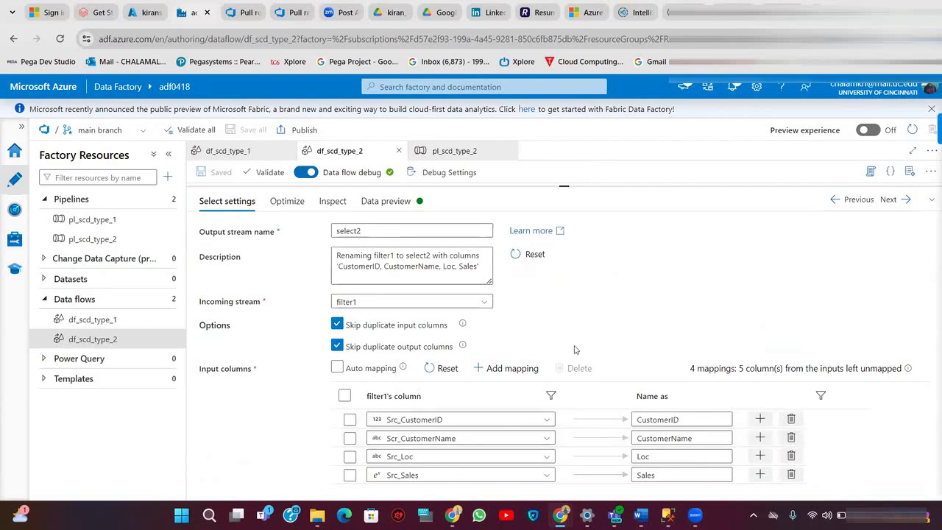
drag(564, 187, 564, 405)
Review the union1 transformation's settings, including its incoming and union streams, and locate the select2 stream feeding it.
click(753, 234)
drag(564, 396, 582, 216)
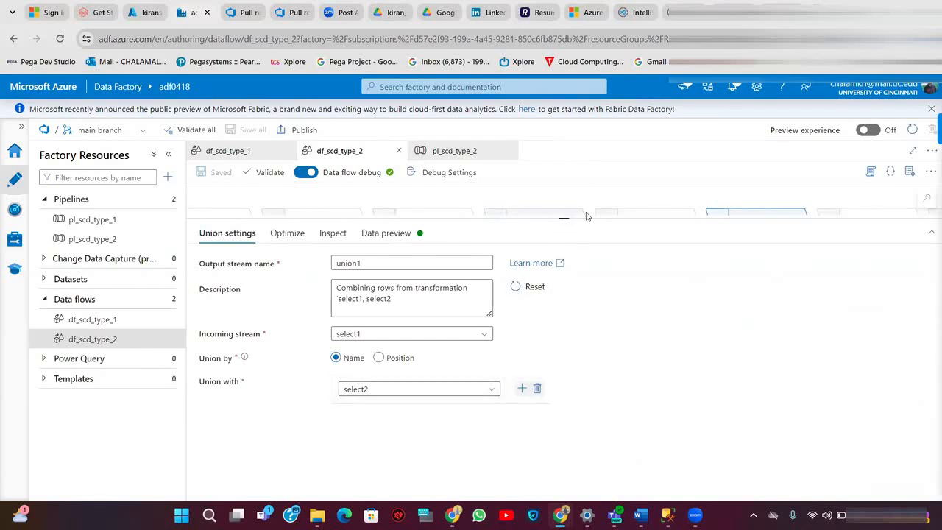
drag(564, 219, 563, 439)
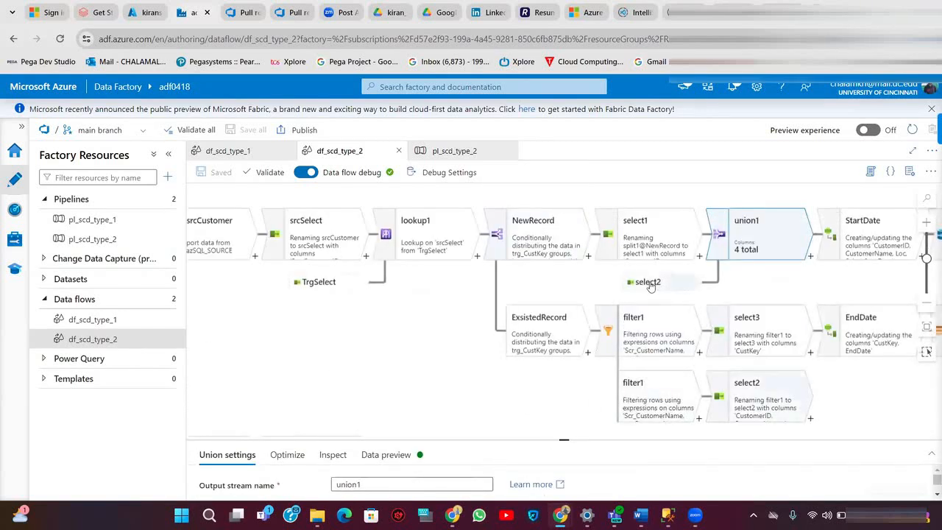
mouse_move(563, 439)
mouse_down()
mouse_move(534, 185)
mouse_move(562, 207)
mouse_move(563, 433)
mouse_up()
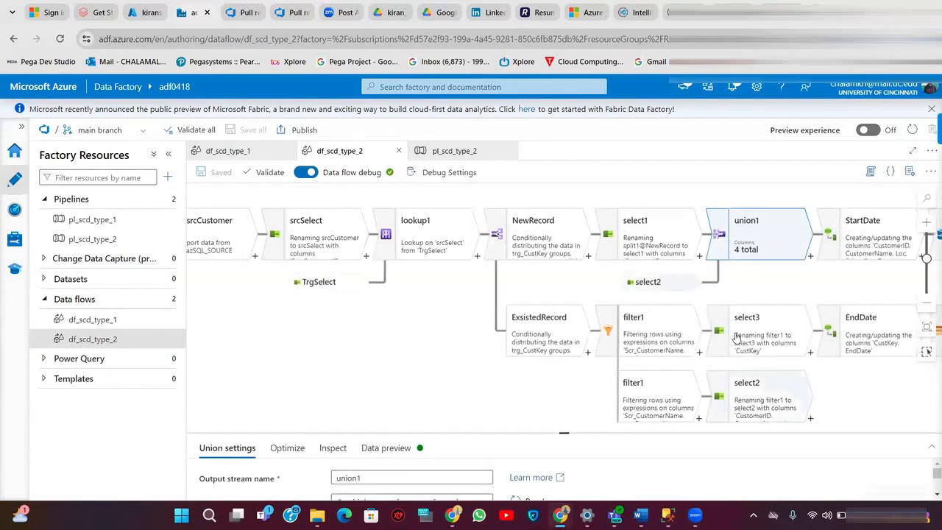
click(738, 396)
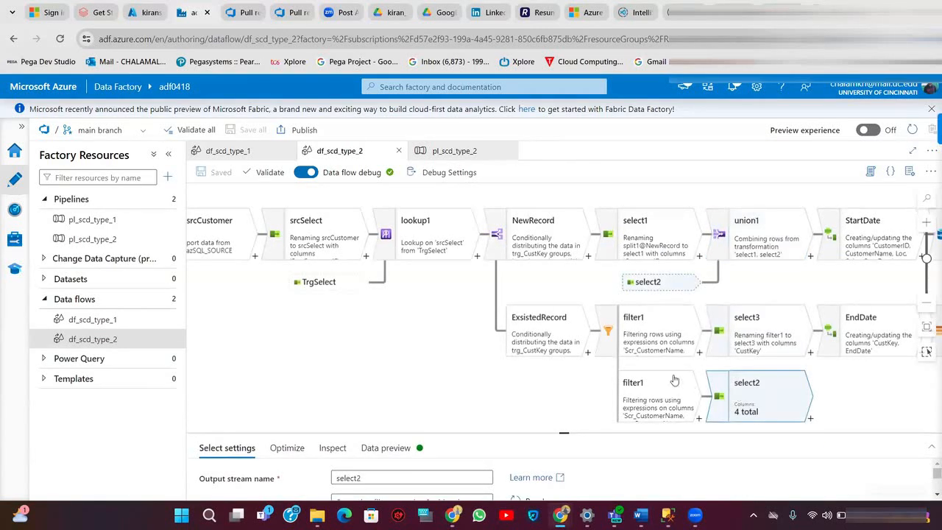
drag(562, 434, 539, 436)
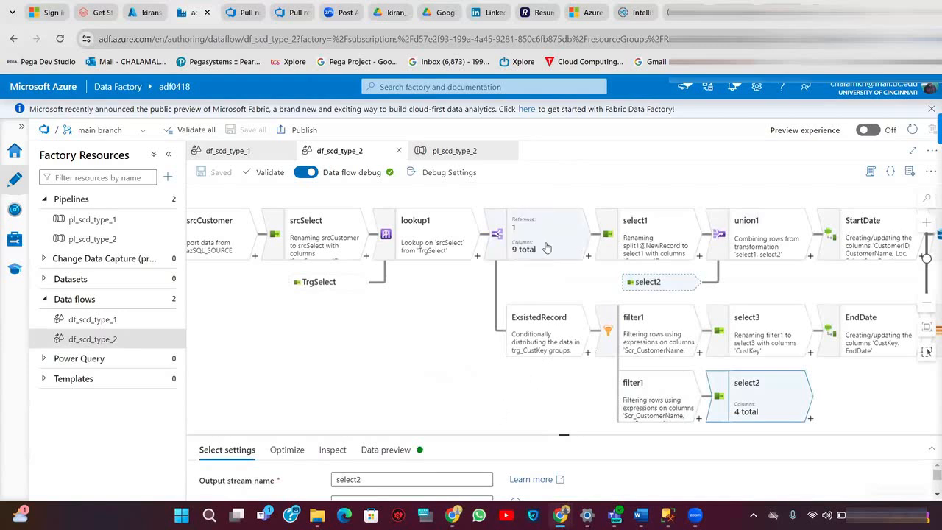
Review sink1's sink type and linked service, and the target table and update method in its settings.
scroll(559, 236, right, 5)
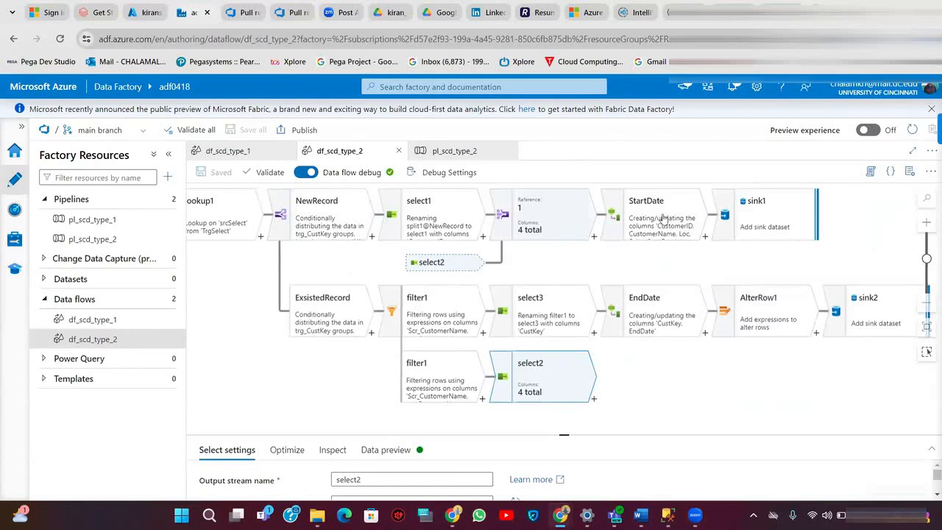
click(750, 226)
drag(564, 431, 564, 188)
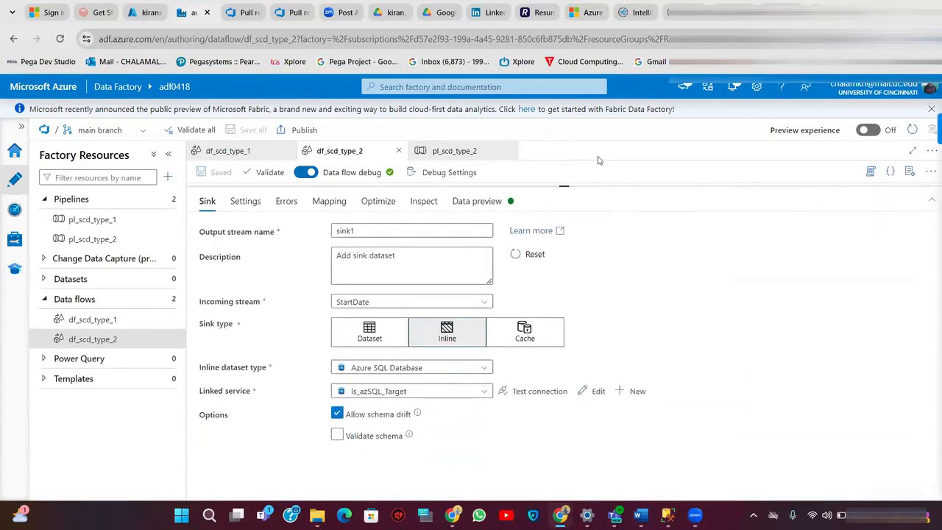
click(247, 205)
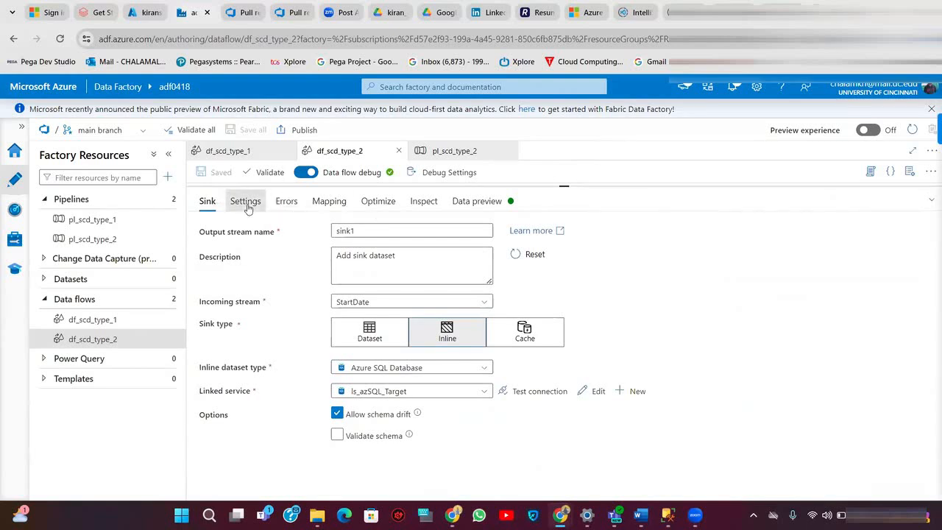
click(368, 366)
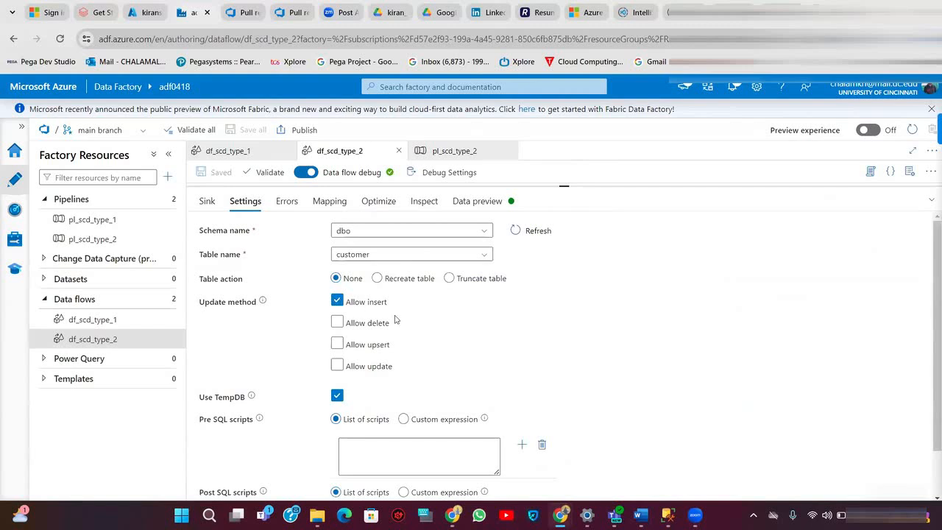
click(337, 365)
drag(564, 187, 534, 427)
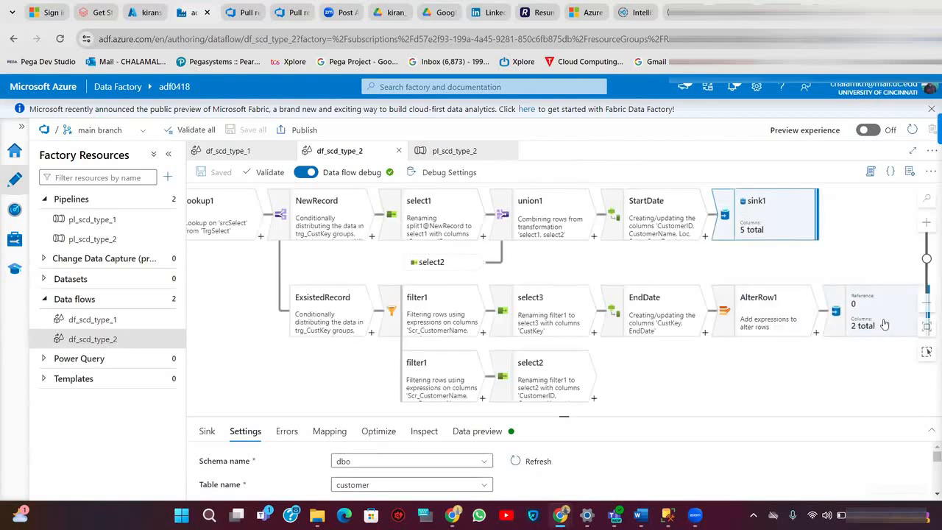
Review sink2's settings, including the target table, update method and key columns.
click(884, 324)
drag(562, 419, 596, 133)
click(246, 200)
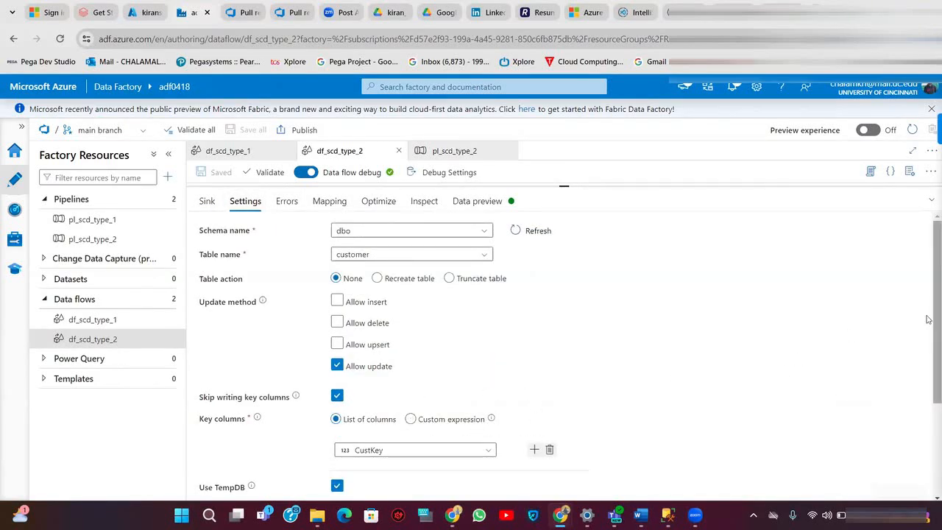
drag(929, 318, 928, 294)
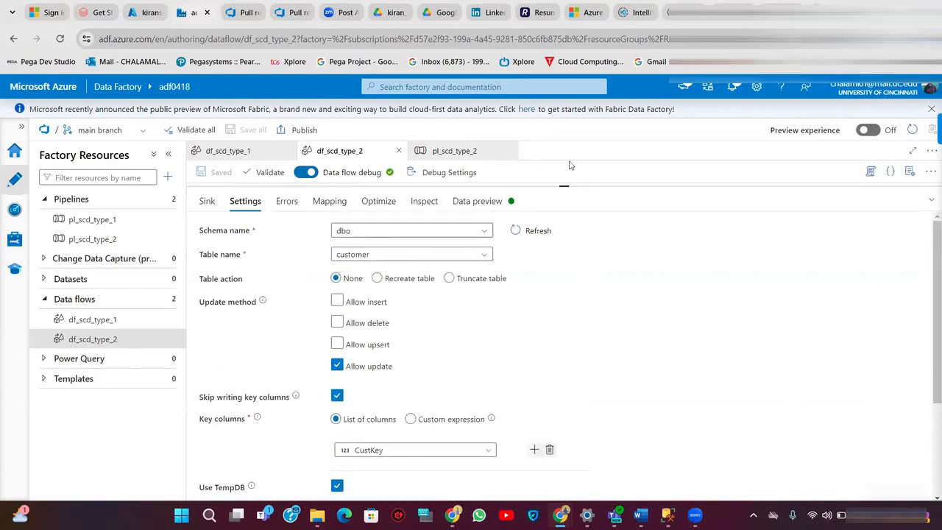
drag(563, 186, 563, 378)
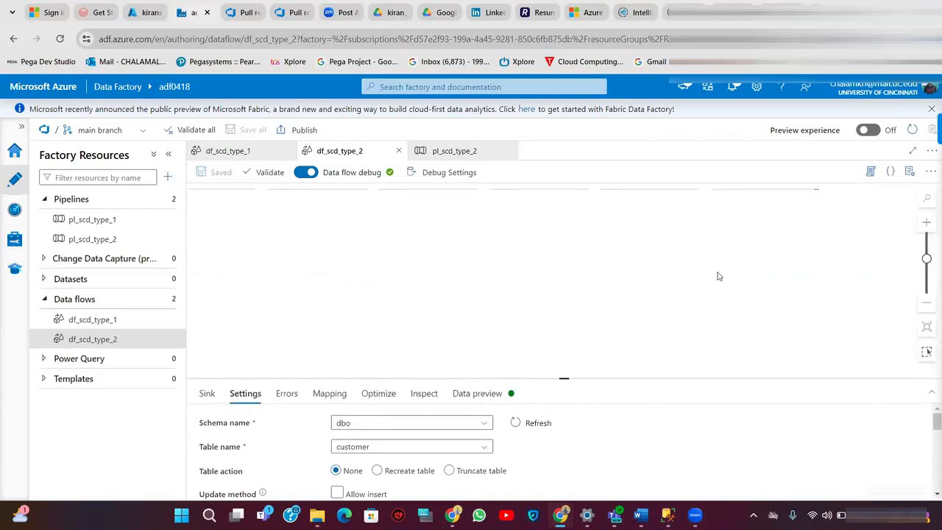
Review the AlterRow1 transformation's settings, including its incoming stream and alter row condition.
click(751, 312)
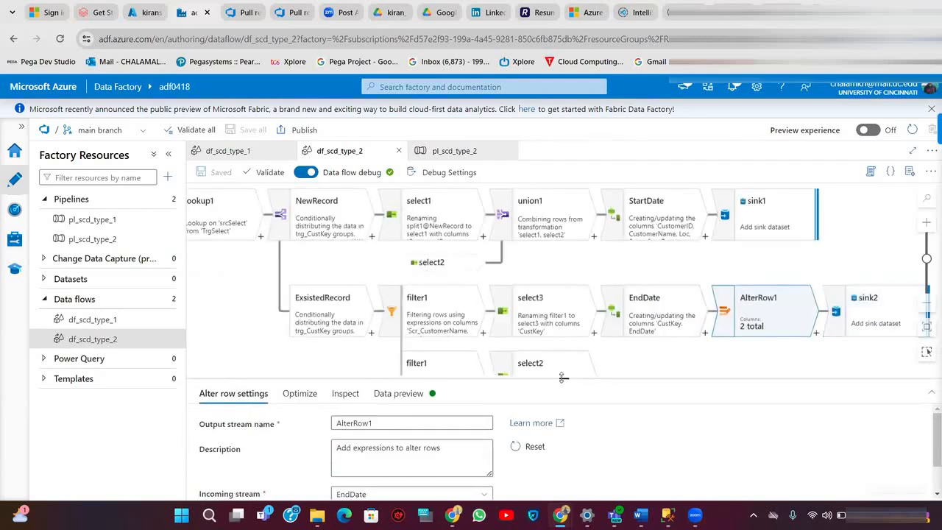
drag(563, 378, 564, 213)
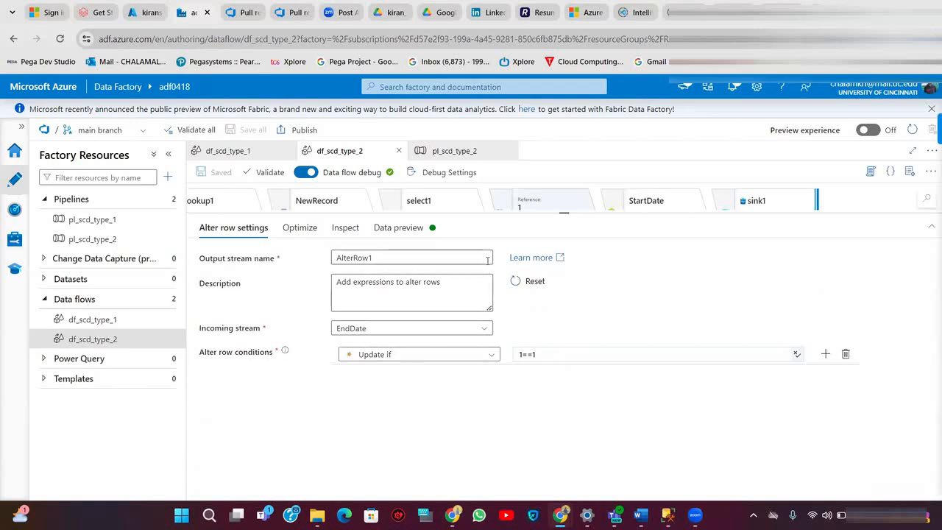
drag(564, 210, 564, 398)
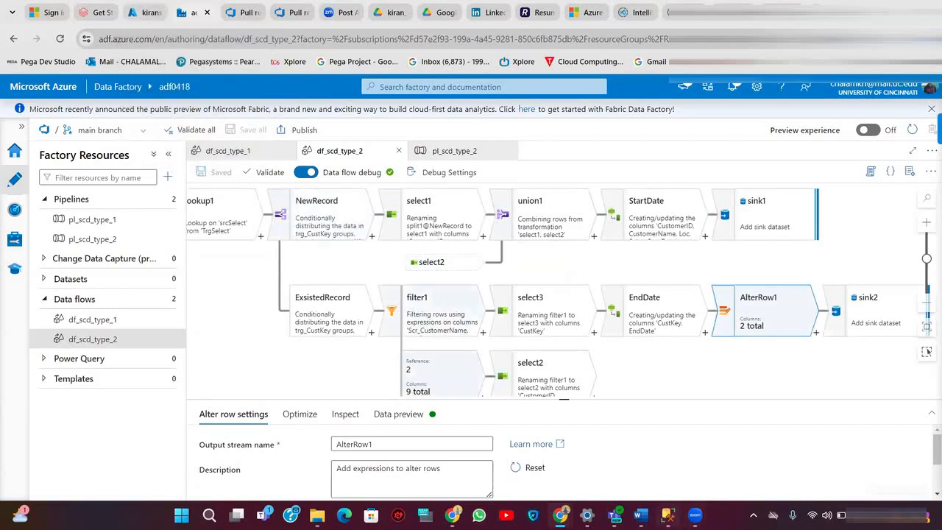
Switch to SQL Server Management Studio, examine the customer table definition and query results in SQLQuery2.sql, and return to the data flow.
mouse_move(668, 514)
click(680, 471)
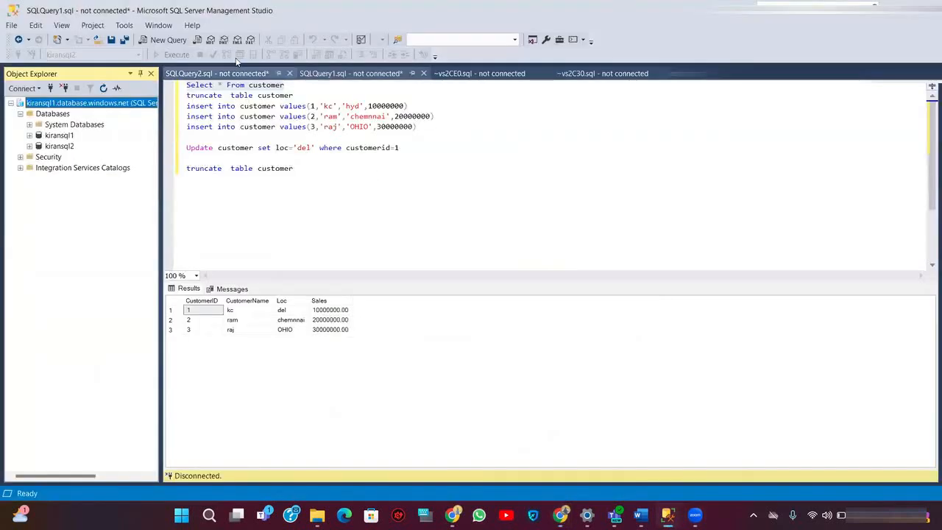
click(216, 77)
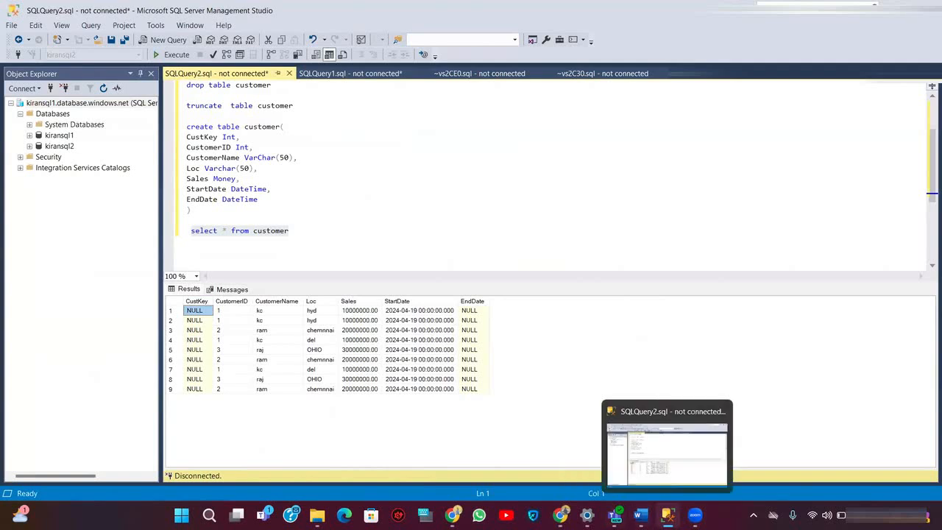
click(521, 470)
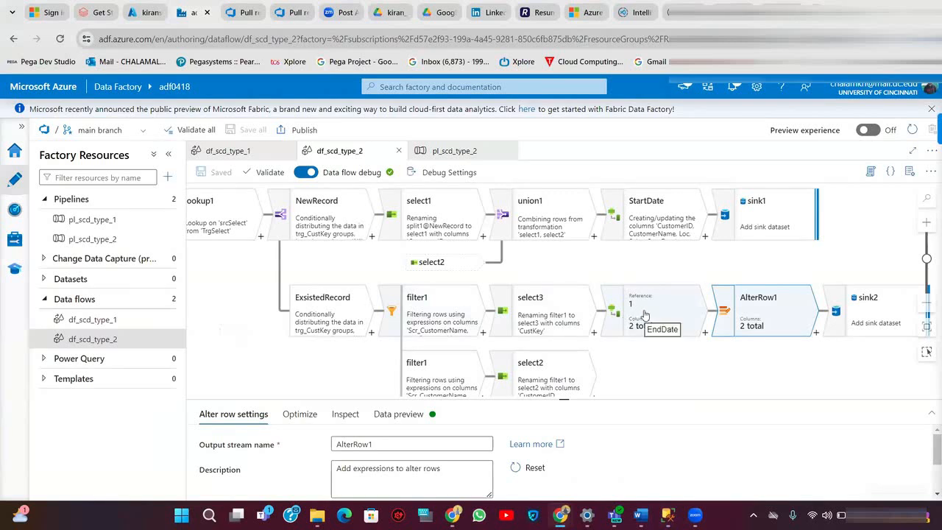
Review the EndDate derived column's settings, including its incoming stream and the column expression.
click(643, 315)
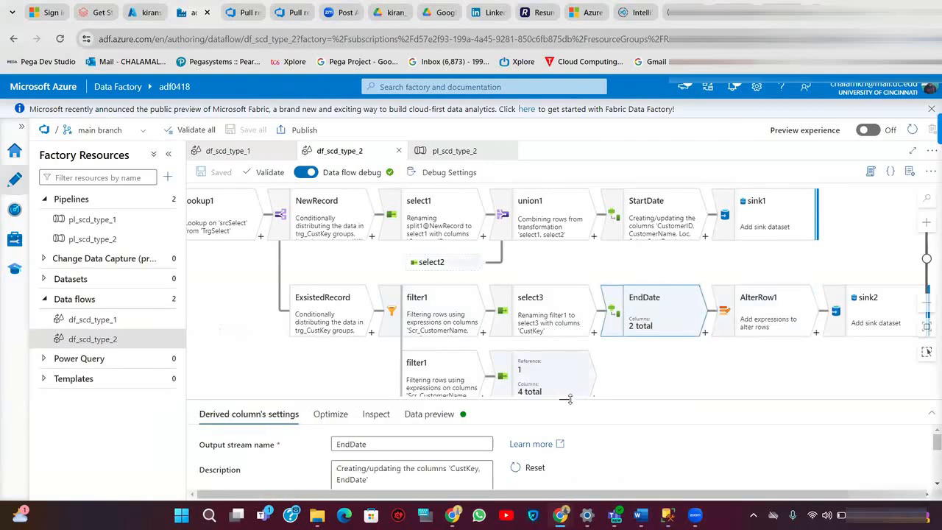
drag(568, 399, 569, 246)
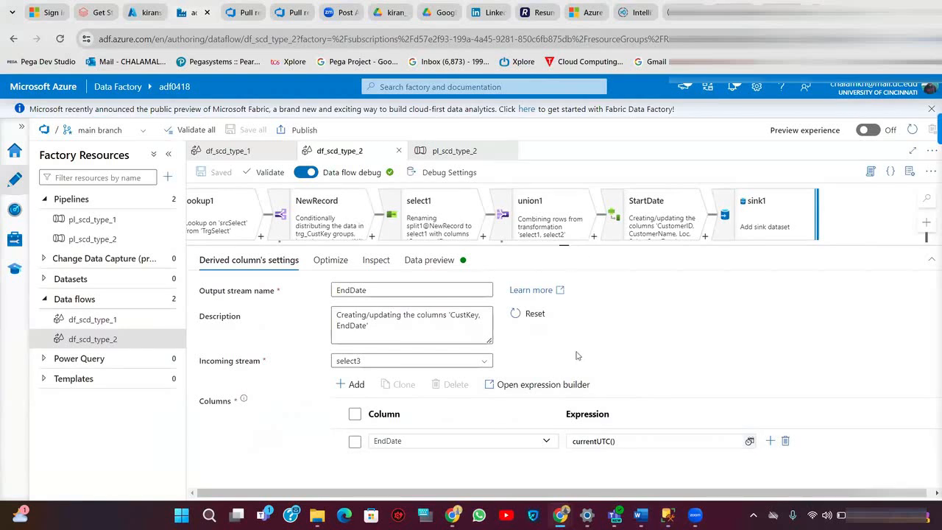
drag(563, 247, 563, 451)
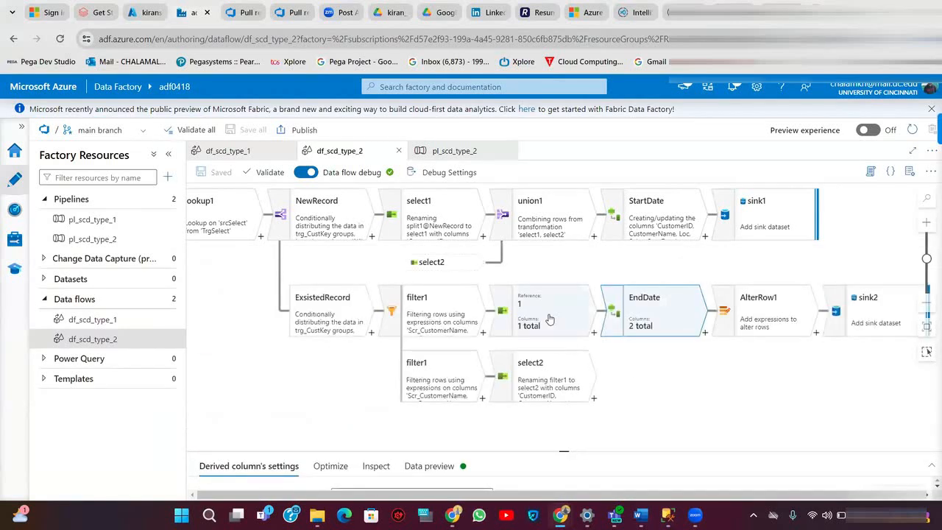
Review the select3 transformation's settings, including its incoming stream and input column mapping.
click(548, 318)
drag(564, 450, 564, 207)
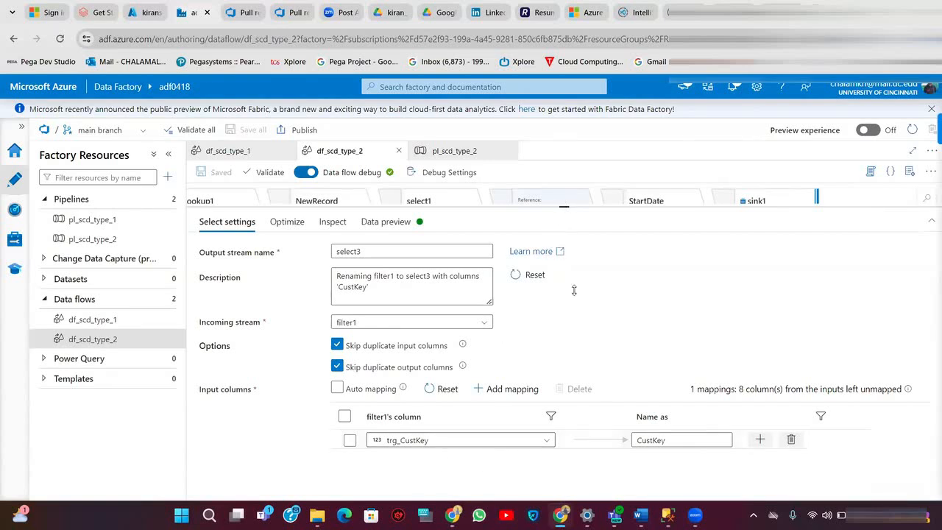
drag(573, 289, 581, 423)
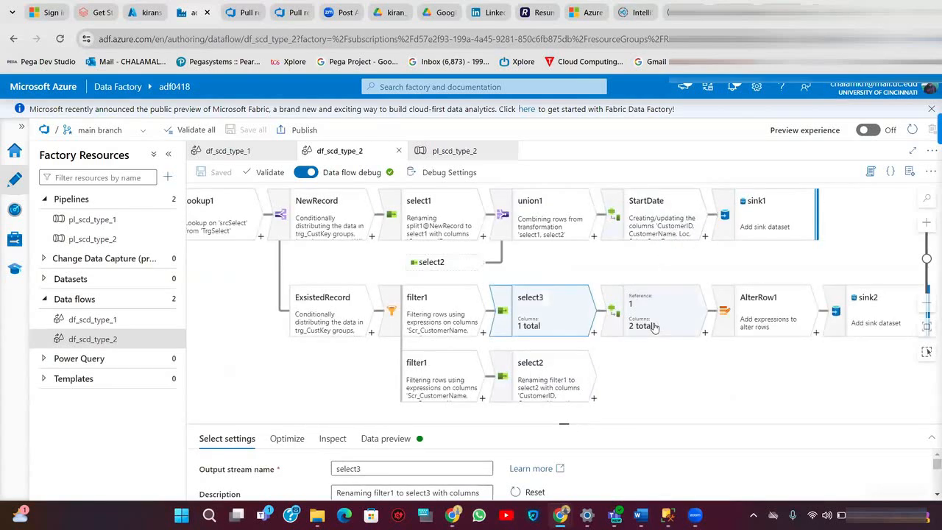
Check the EndDate derived column's settings and preview its output data, refetching it from the sources.
click(653, 326)
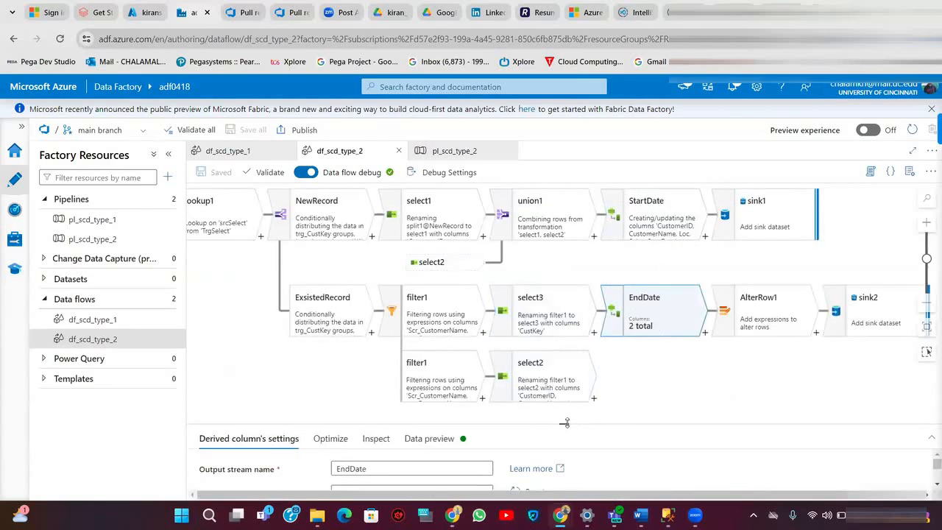
drag(564, 423, 564, 229)
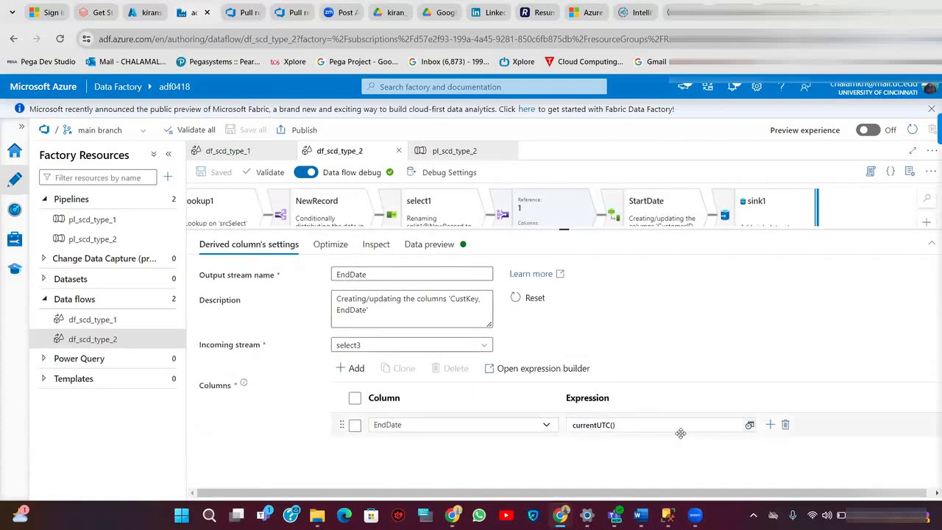
click(429, 244)
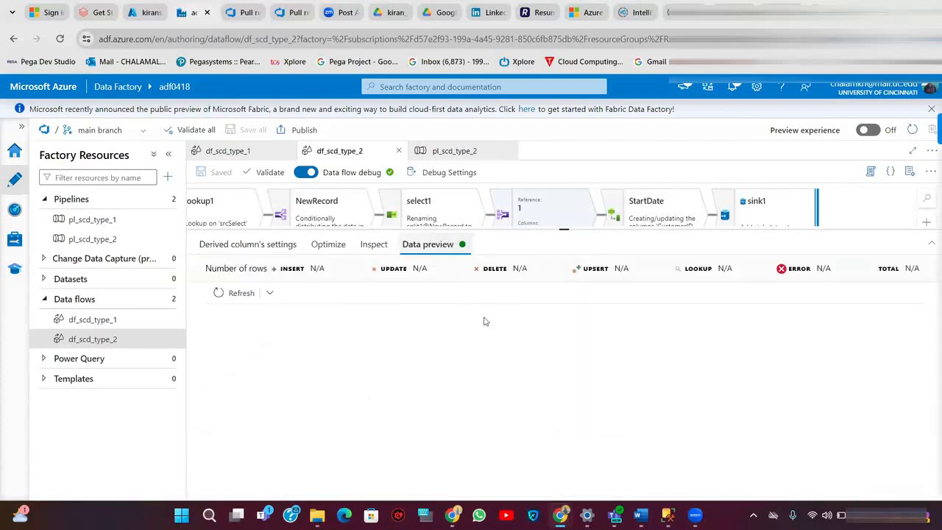
click(269, 293)
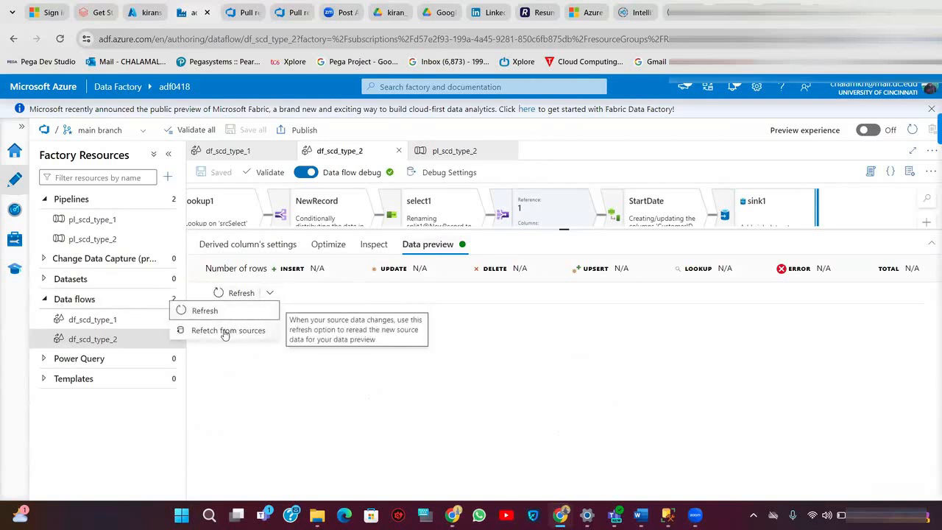
click(225, 332)
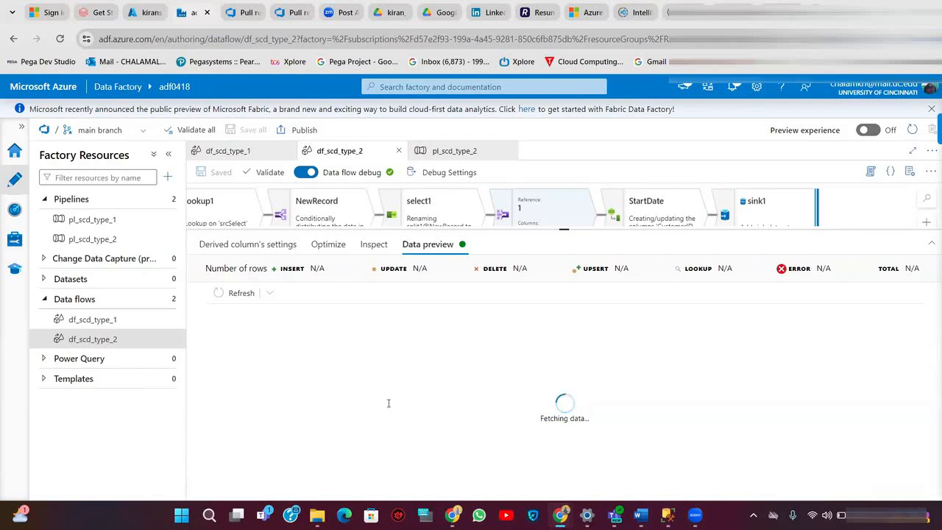
click(237, 292)
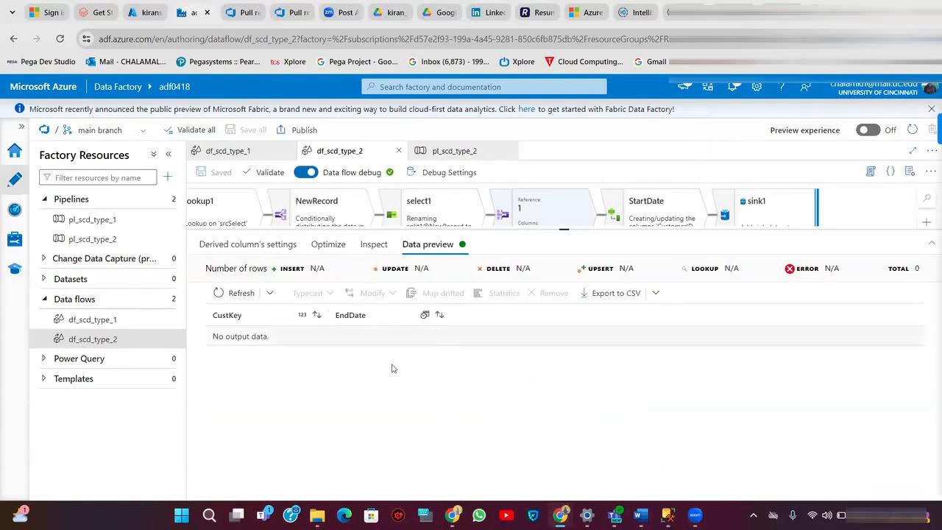
drag(563, 228, 564, 322)
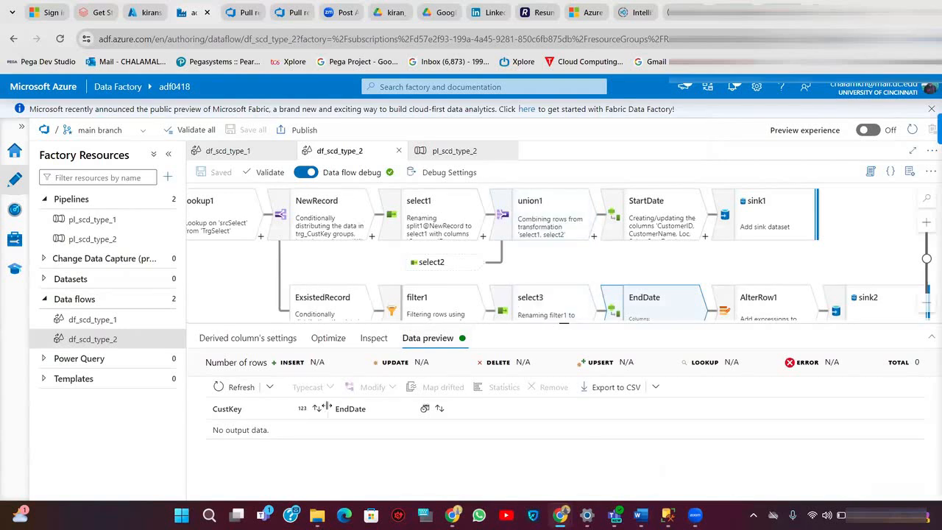
click(269, 387)
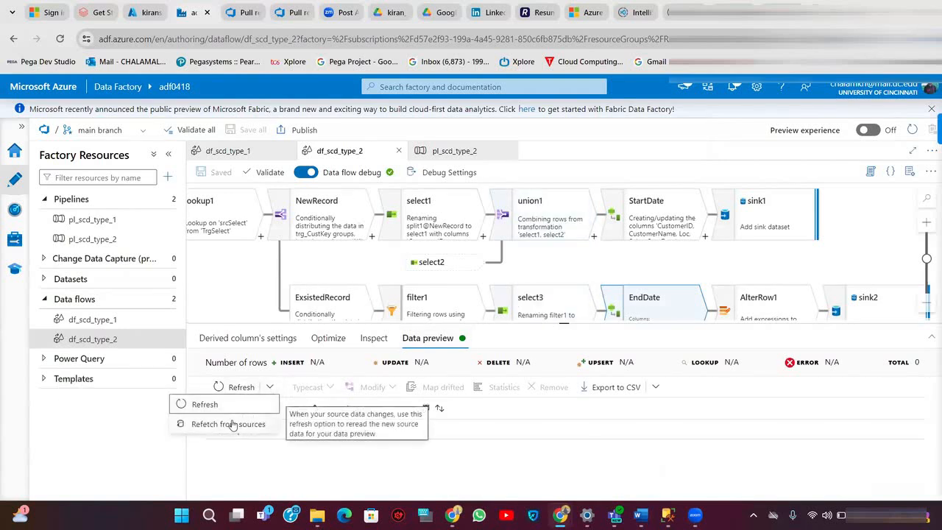
click(232, 423)
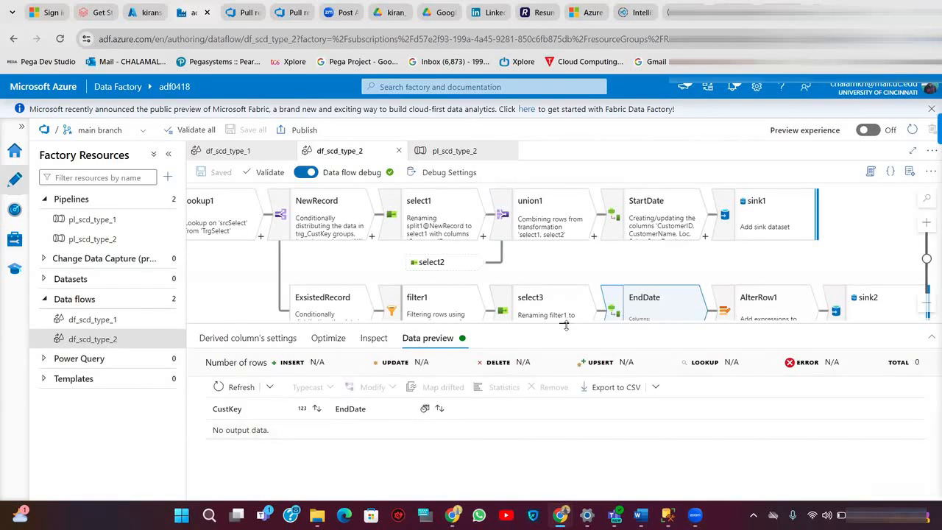
Recheck the select3 transformation, and compare it with the EndDate derived column's data preview and settings.
drag(565, 324, 563, 377)
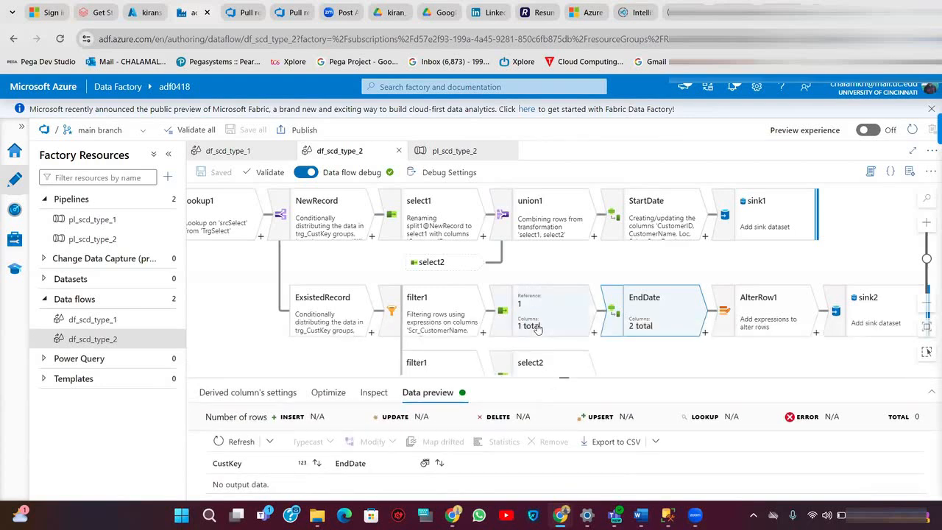
drag(562, 378, 568, 408)
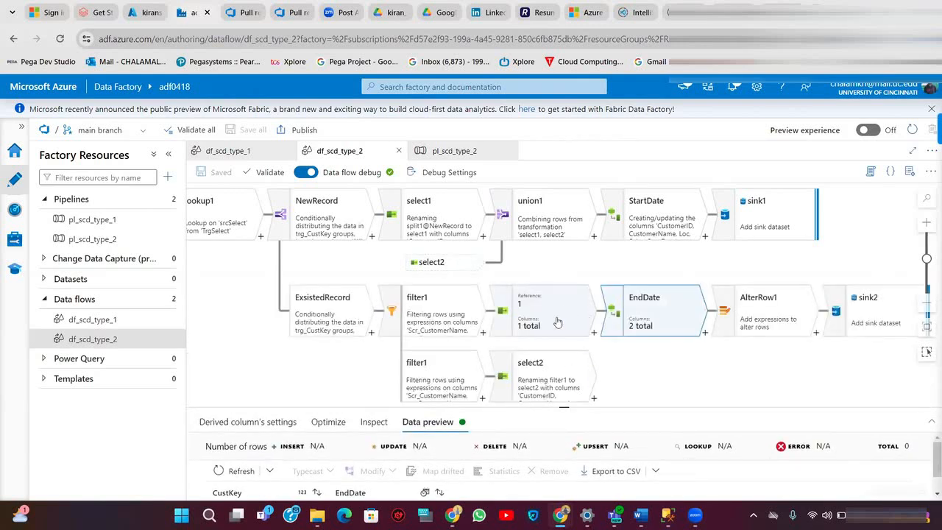
click(557, 322)
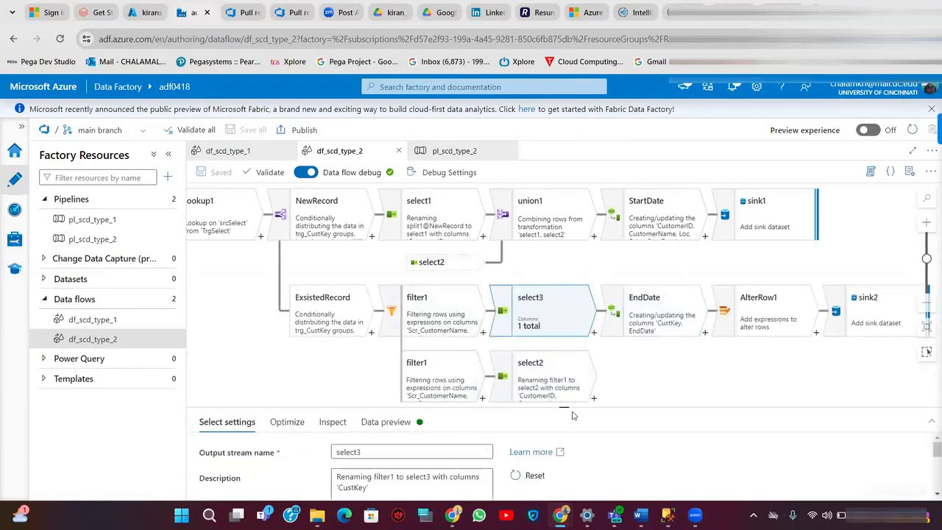
drag(564, 407, 564, 366)
click(628, 317)
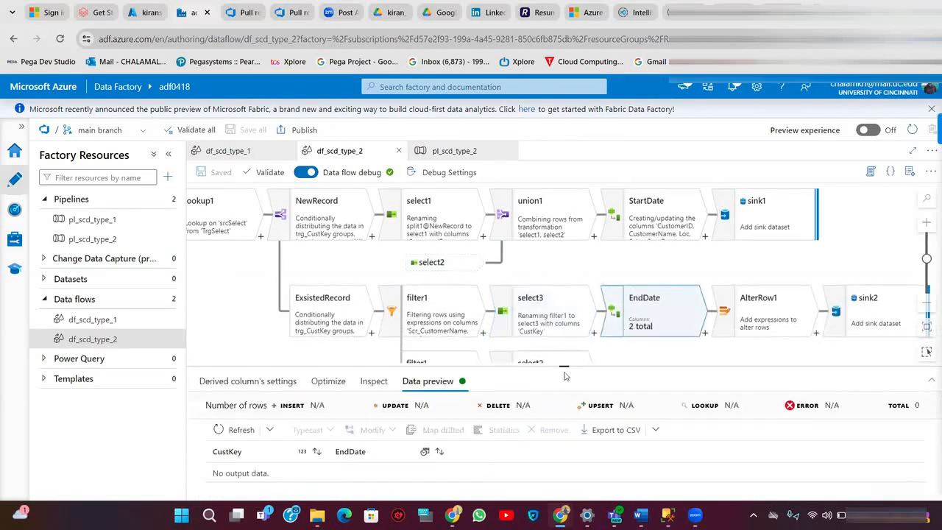
drag(564, 365, 563, 269)
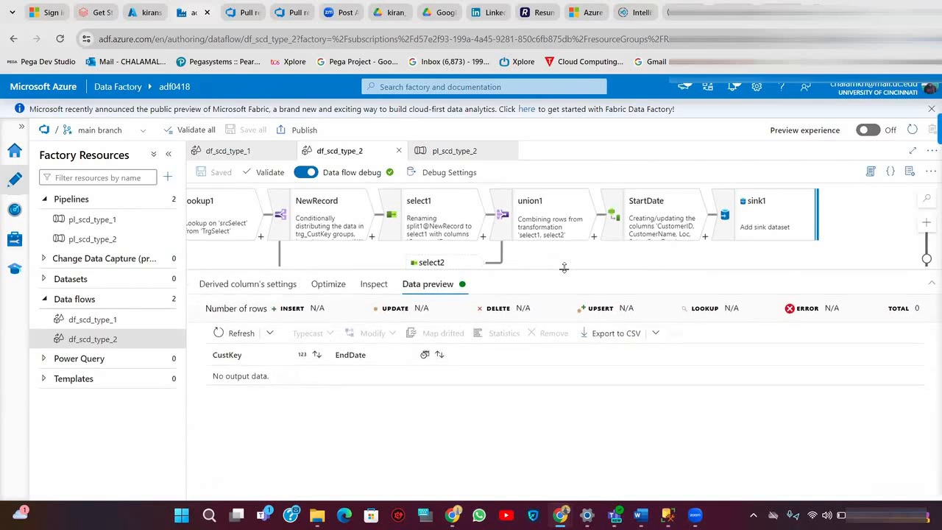
click(233, 287)
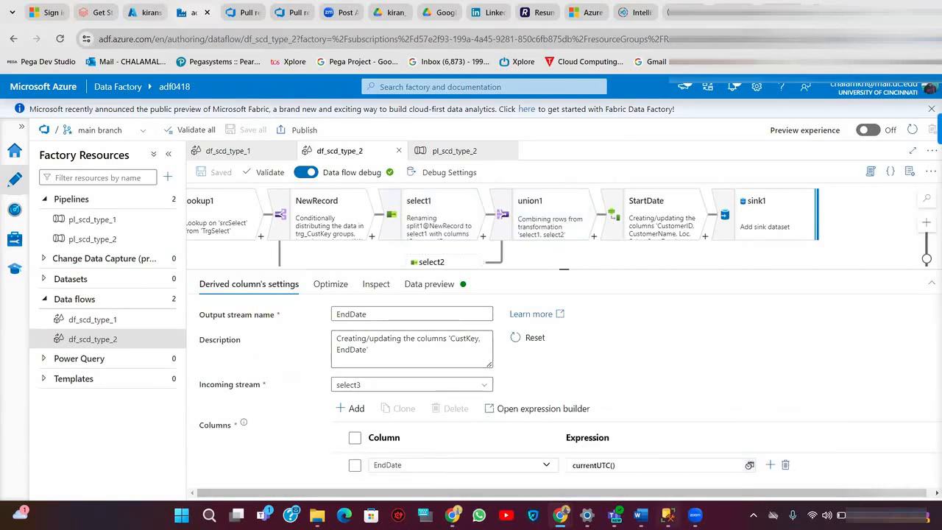
Switch to SQL Server Management Studio and review the customer statements in SQLQuery1.sql, up to the final truncate statement.
mouse_move(675, 515)
click(674, 465)
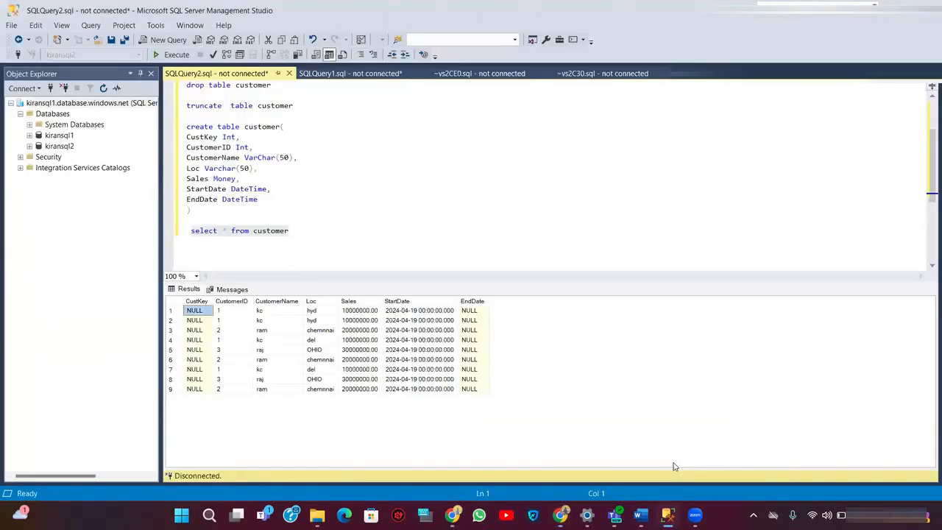
click(356, 76)
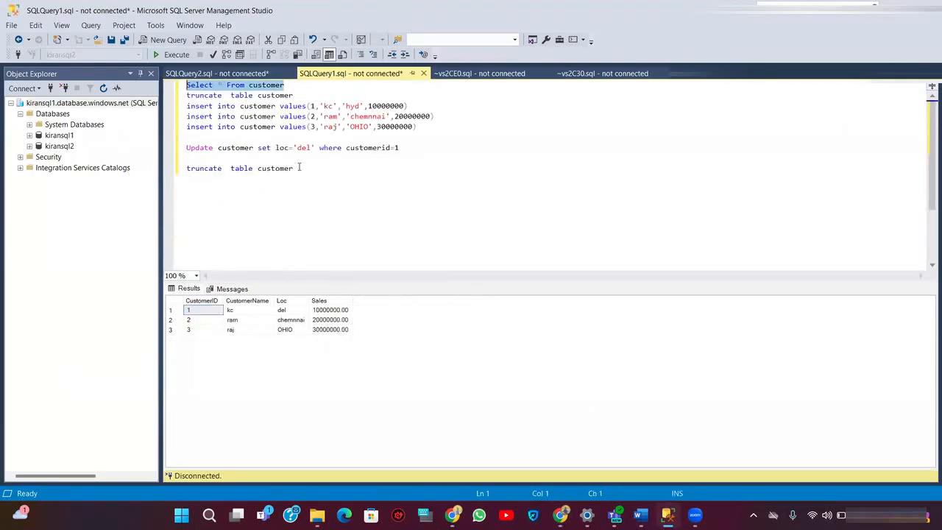
click(300, 167)
drag(303, 168, 187, 158)
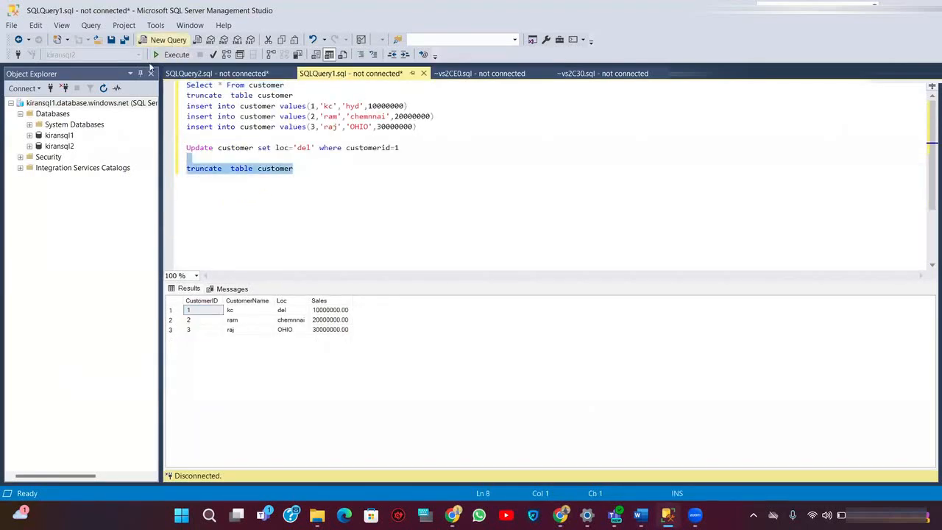
Run the truncate table customer statement in SQLQuery2.sql, connecting to the database server with the login's password.
click(233, 75)
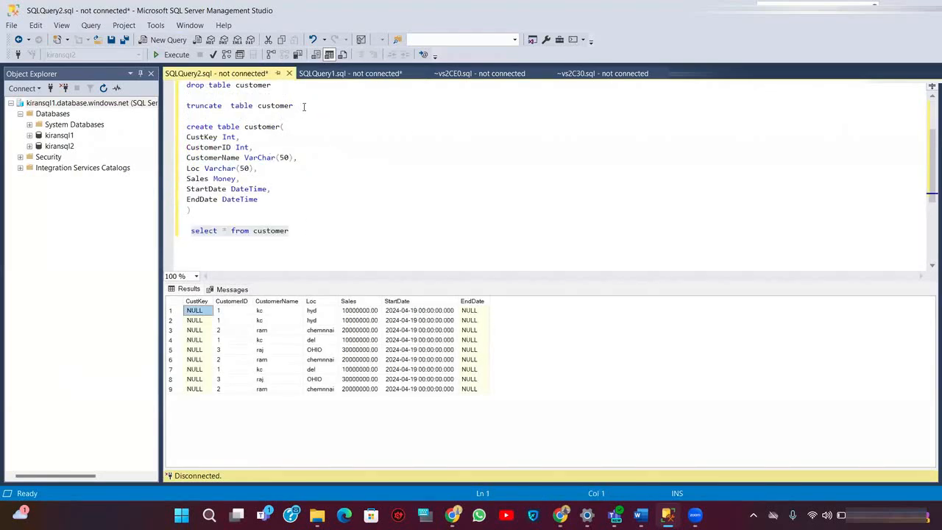
drag(303, 106, 187, 106)
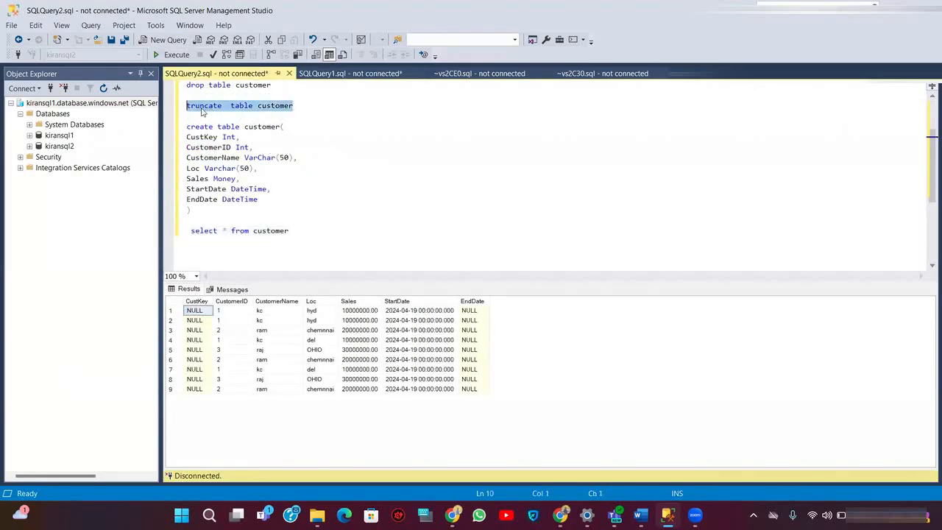
click(169, 55)
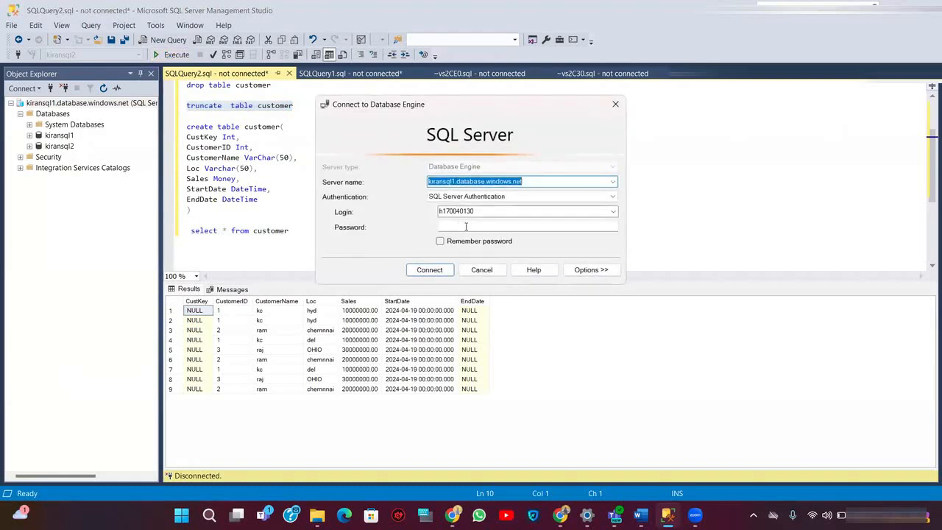
click(466, 226)
text(*)
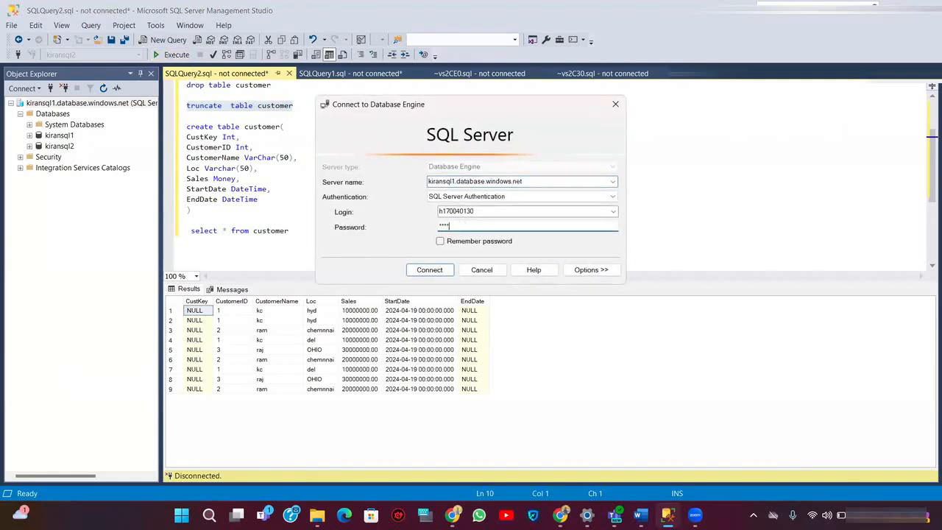
text(*********)
click(442, 272)
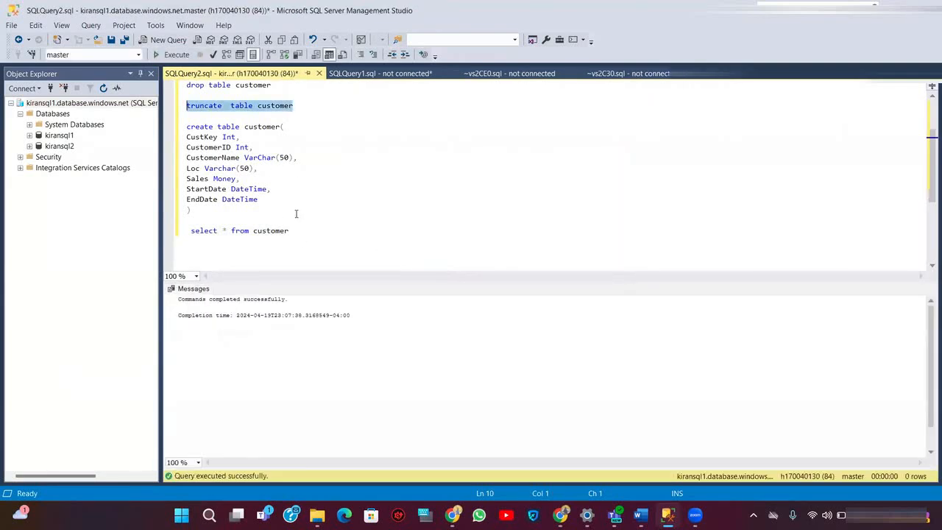
click(175, 56)
Try to query all rows of the customer table with the select statement in SQLQuery2.sql.
drag(303, 231, 189, 219)
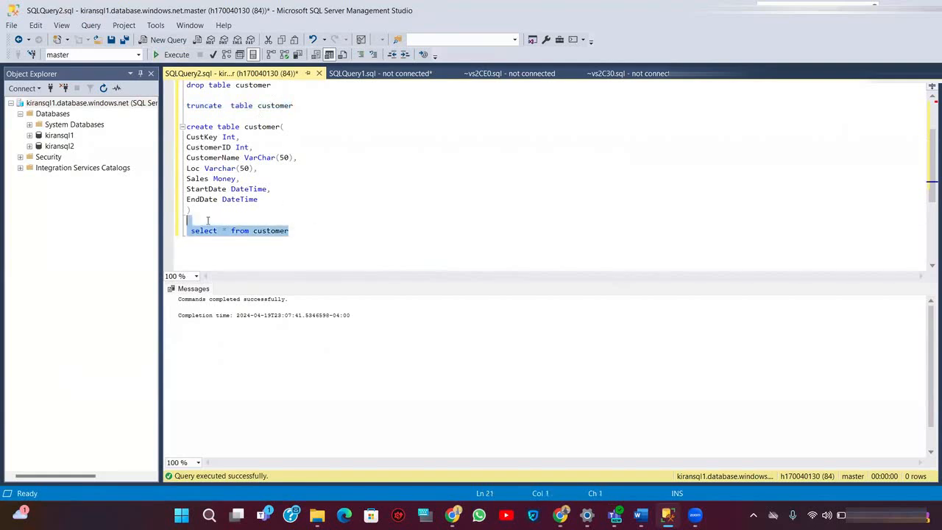
click(175, 55)
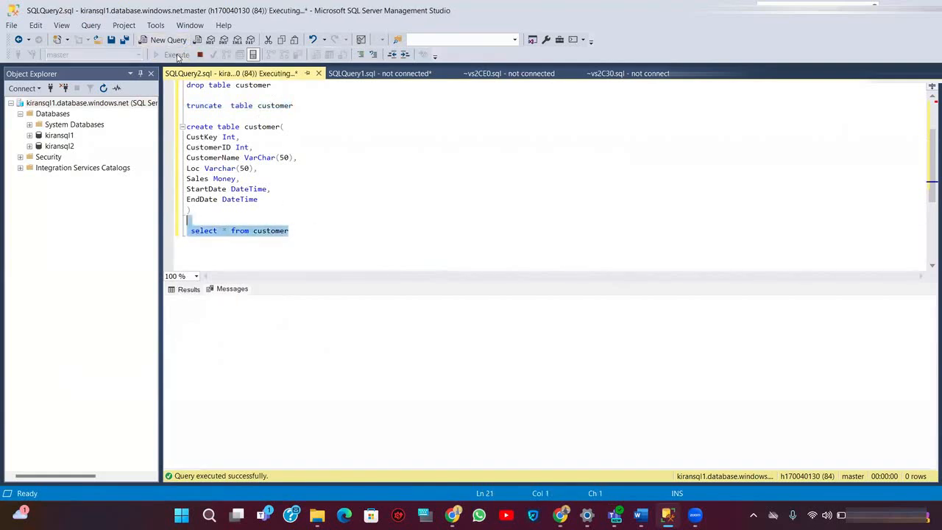
click(308, 220)
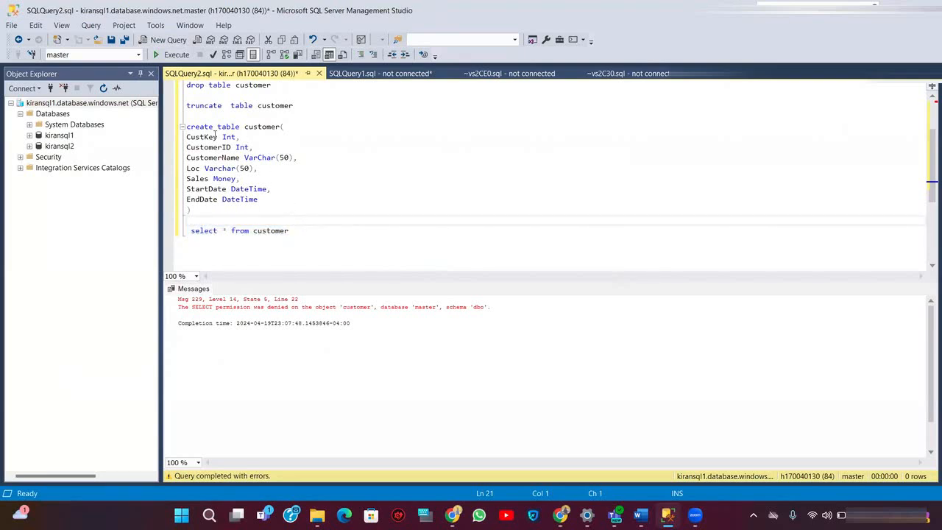
click(306, 233)
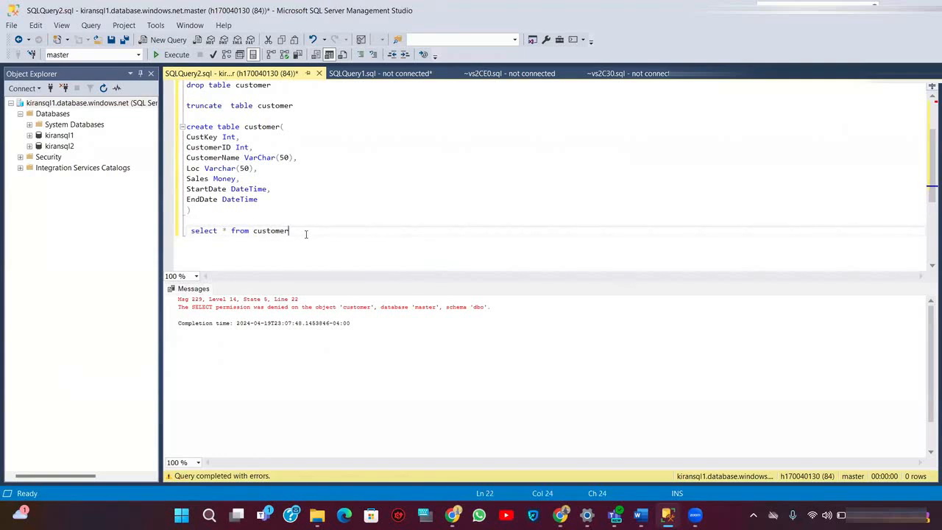
key(shift+Home)
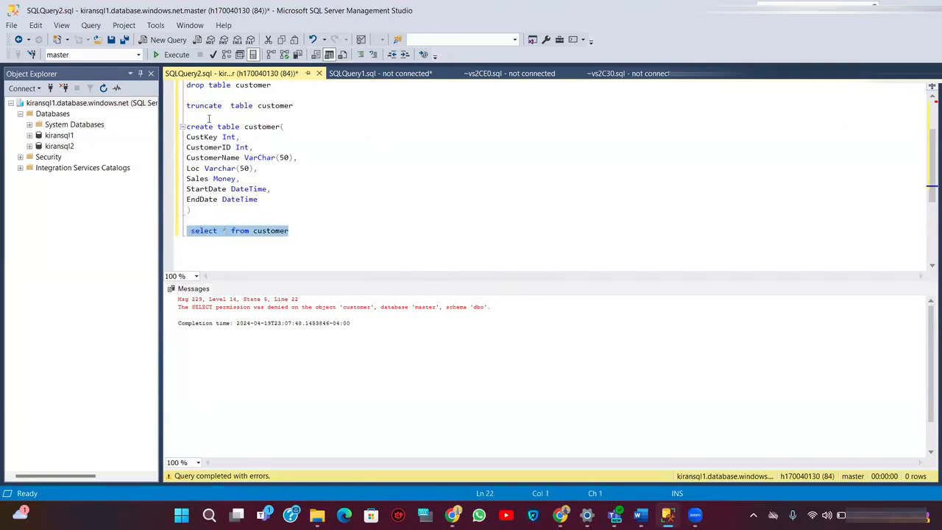
click(186, 54)
Drop the customer table and define CustKey as INT Identity(1,1) in the create table statement.
drag(286, 88, 180, 86)
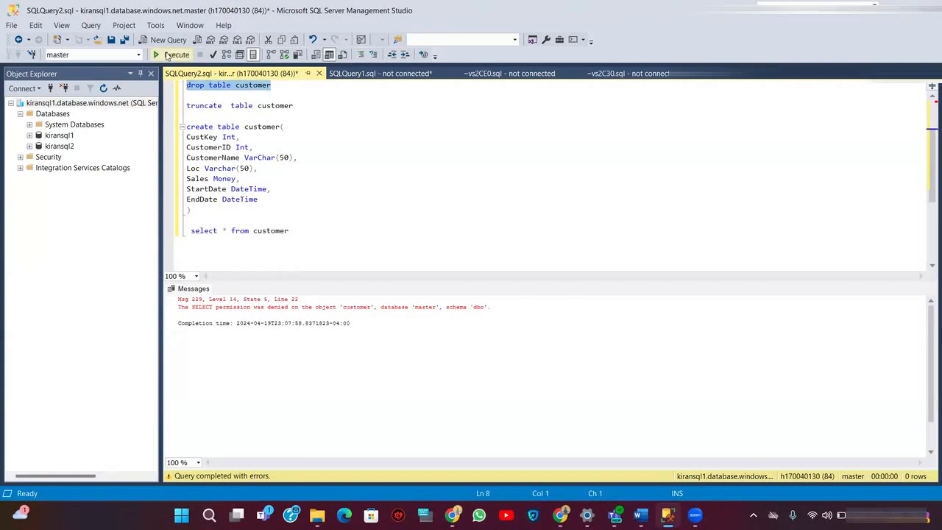
click(167, 56)
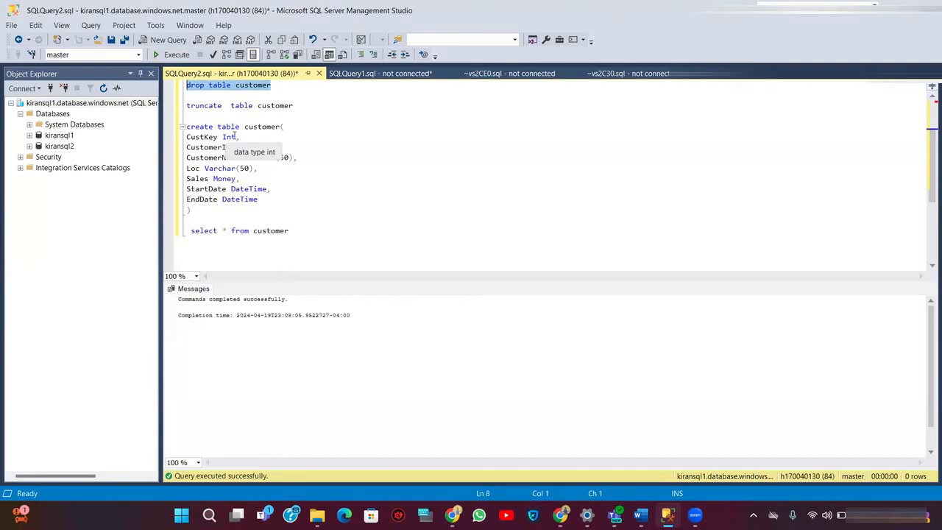
click(234, 137)
key(BackSpace)
key(BackSpace)
key(BackSpace)
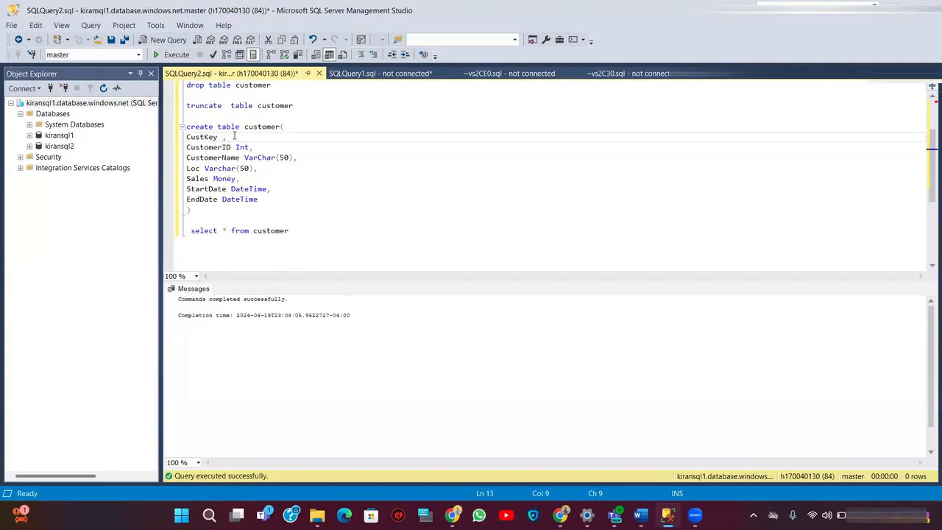
text(Identity)
key(BackSpace)
key(BackSpace)
key(BackSpace)
key(BackSpace)
key(BackSpace)
key(BackSpace)
text(INT Identity(1,1)
click(357, 176)
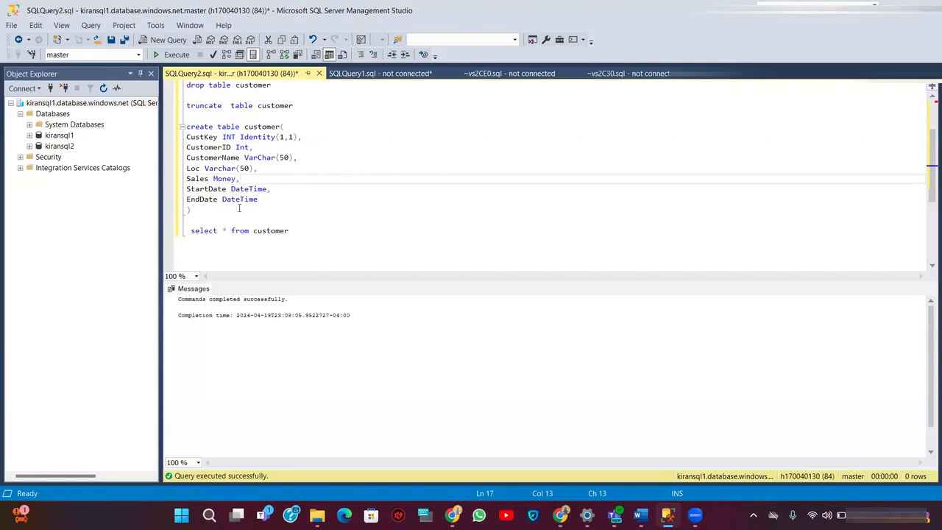
Switch the SQLQuery2.sql connection to the kiransql2 database and query all rows of the customer table.
click(207, 213)
drag(206, 212, 187, 127)
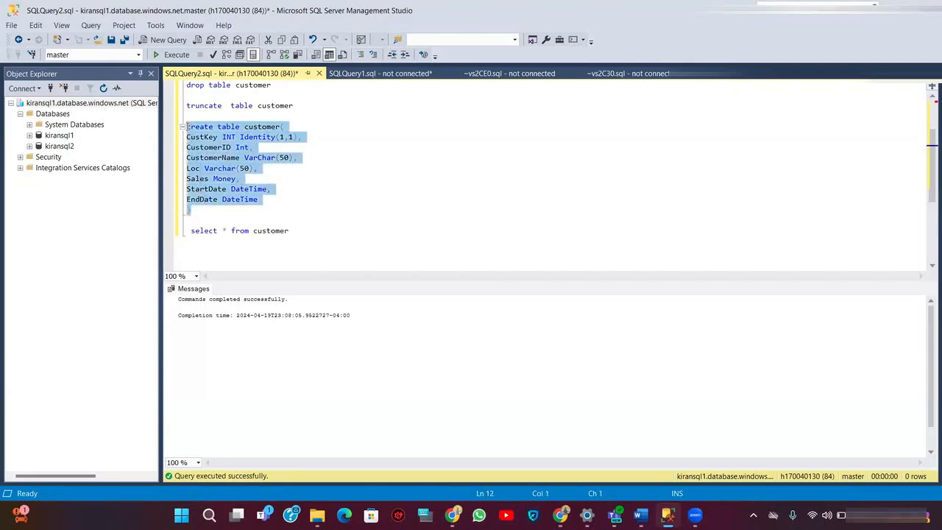
drag(187, 126, 253, 206)
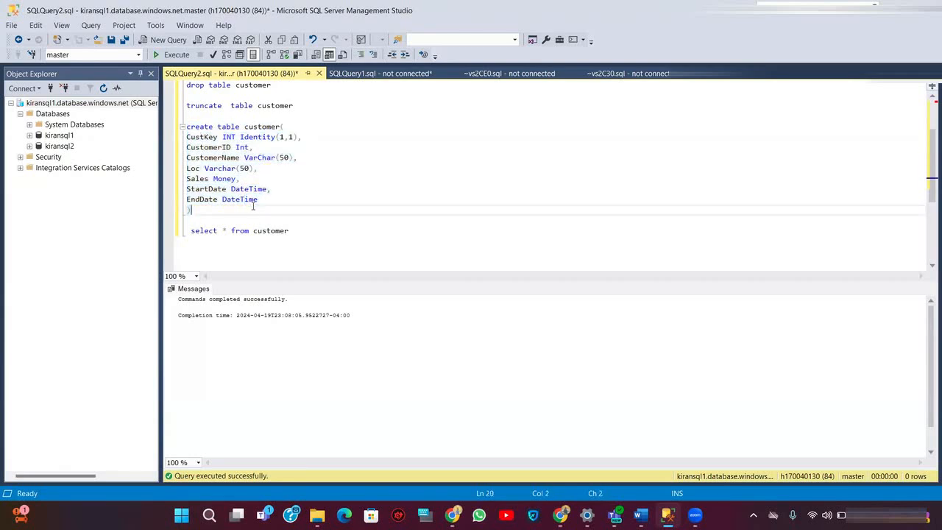
drag(293, 232, 191, 231)
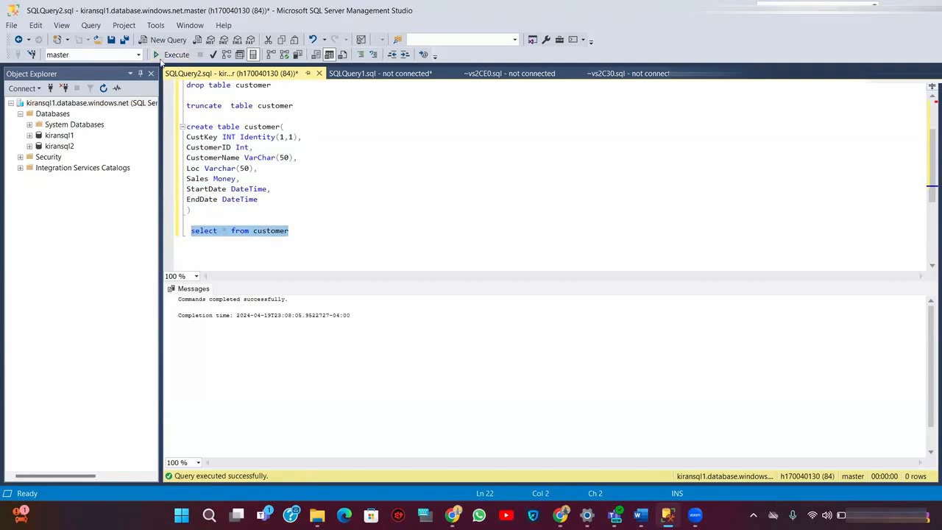
click(110, 55)
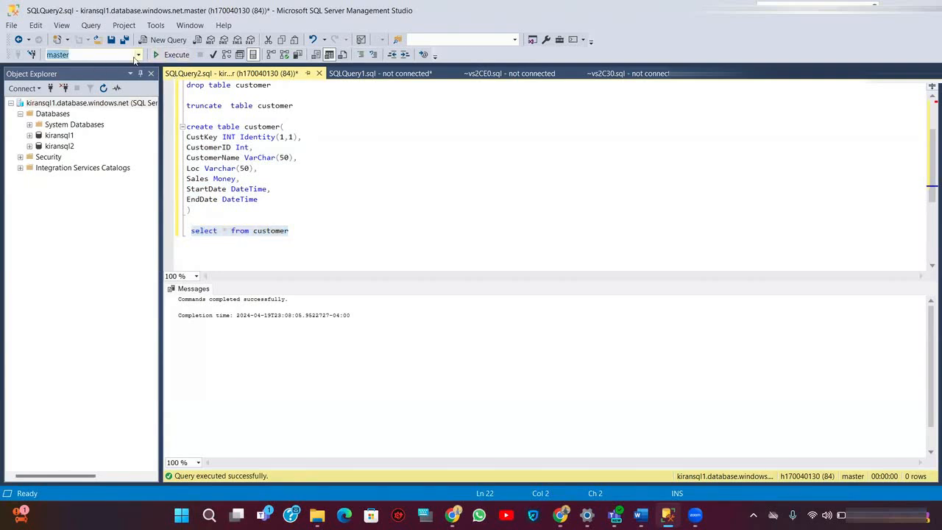
click(138, 54)
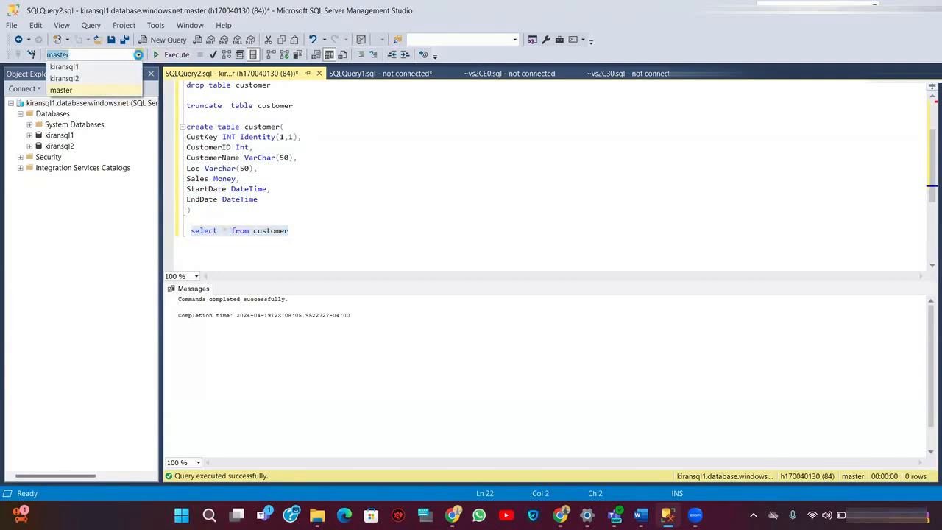
click(65, 78)
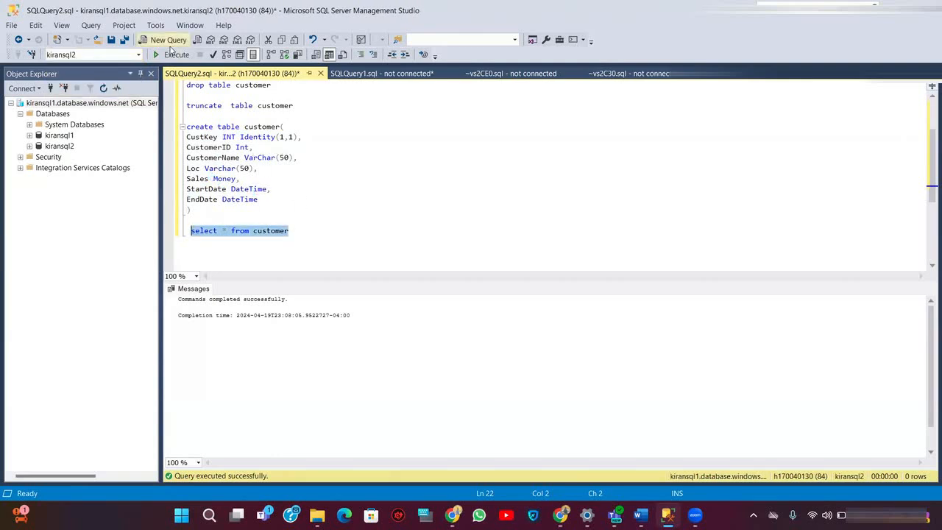
click(170, 56)
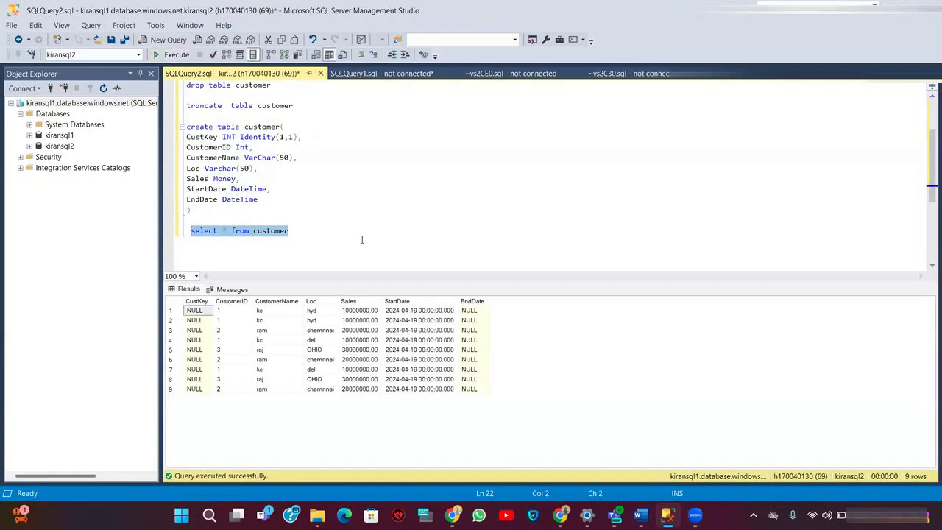
Check the statements in SQLQuery1.sql, return to SQLQuery2.sql and query the kiransql2 customer table again.
drag(293, 105, 186, 106)
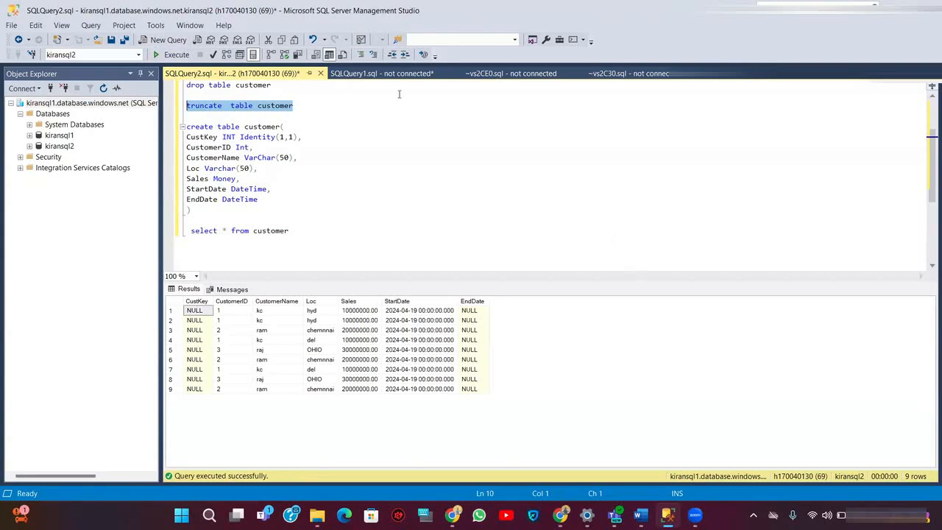
click(373, 75)
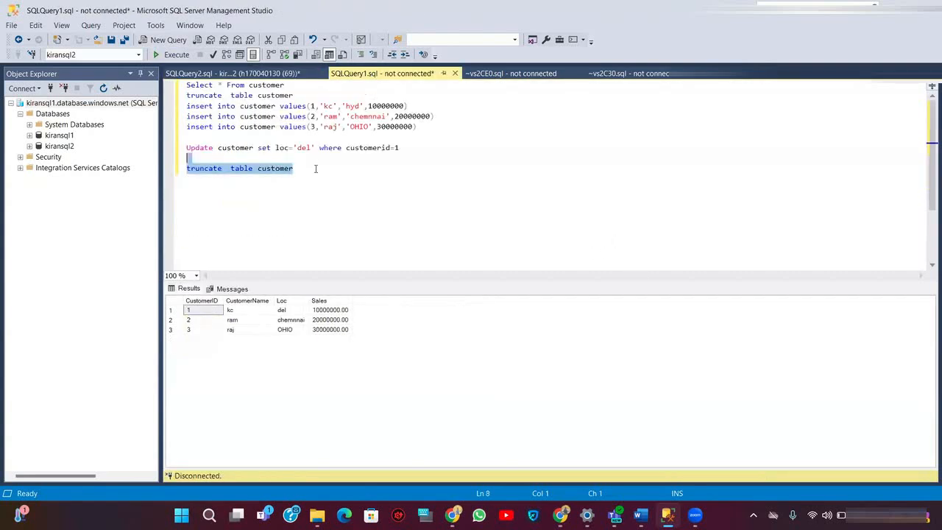
click(220, 75)
drag(290, 231, 190, 231)
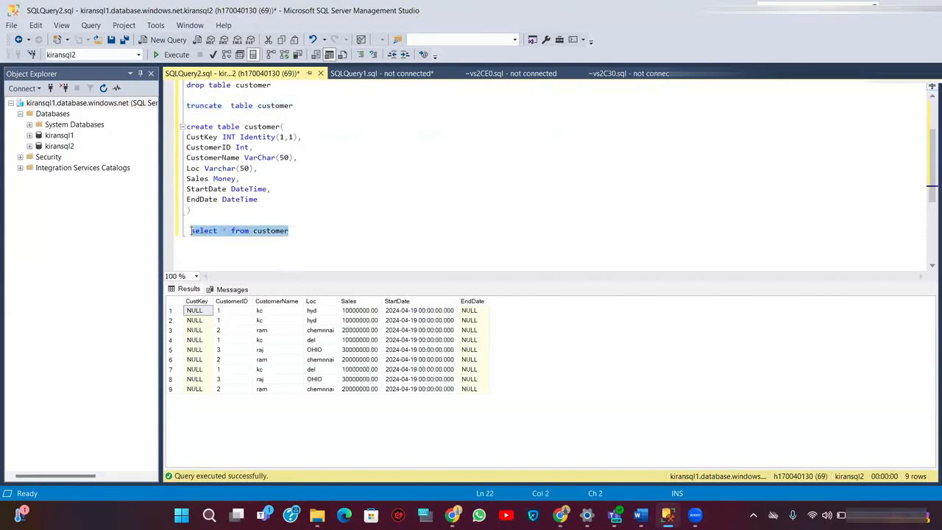
click(172, 55)
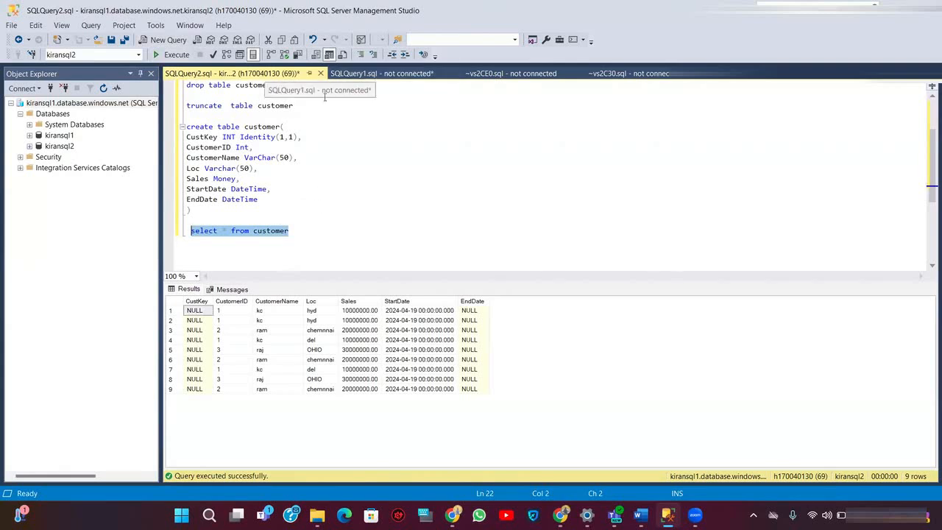
Drop the kiransql2 customer table, recreate it with CustKey as INT Identity(1,1), and query all its rows.
drag(278, 84, 186, 84)
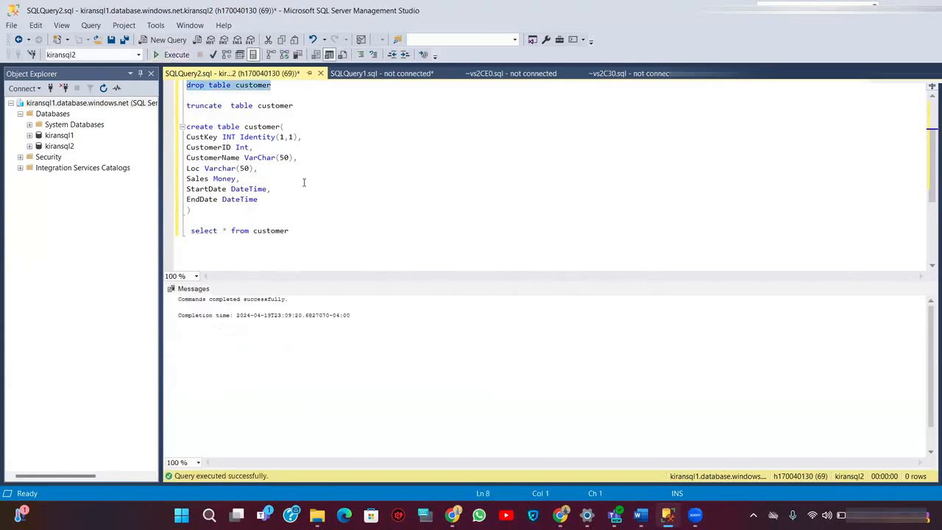
click(187, 127)
drag(187, 127, 192, 210)
click(175, 56)
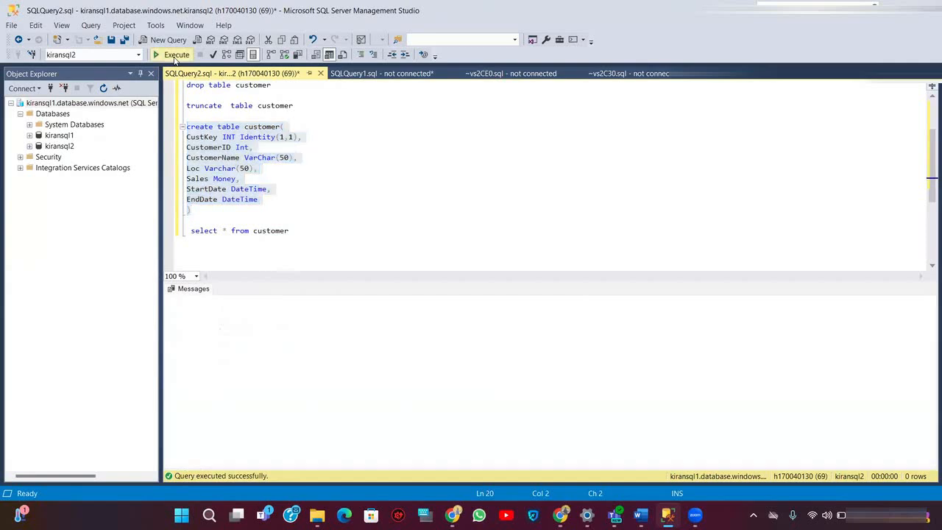
drag(305, 233, 193, 234)
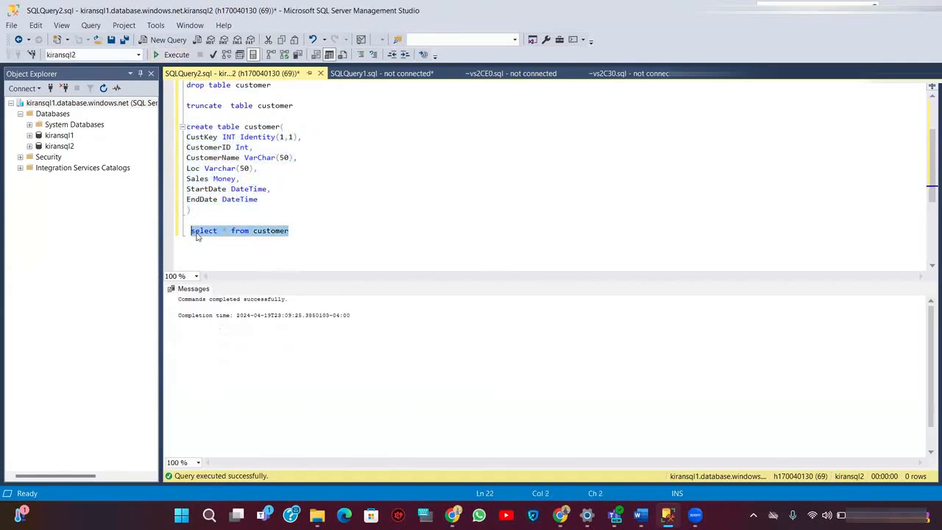
click(175, 55)
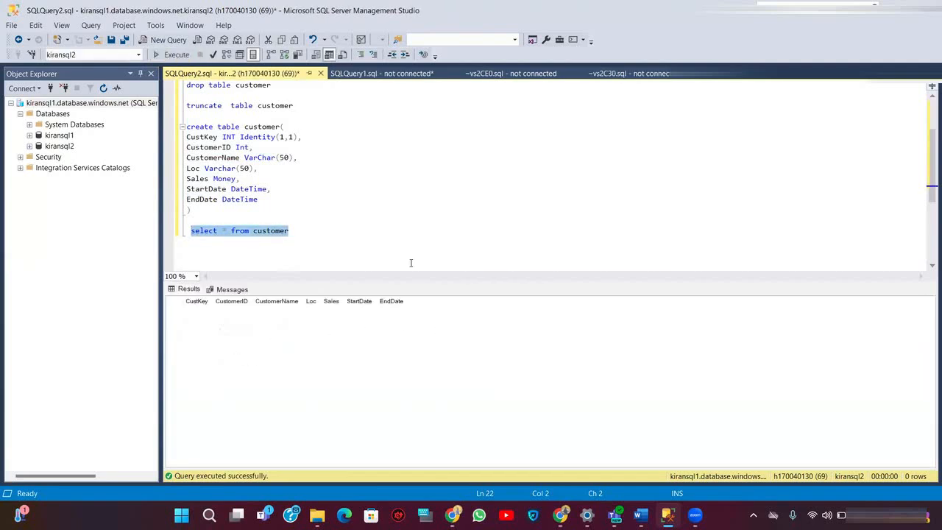
Try to query all rows of customer in SQLQuery1.sql, connecting to the database server with the login's password.
click(367, 75)
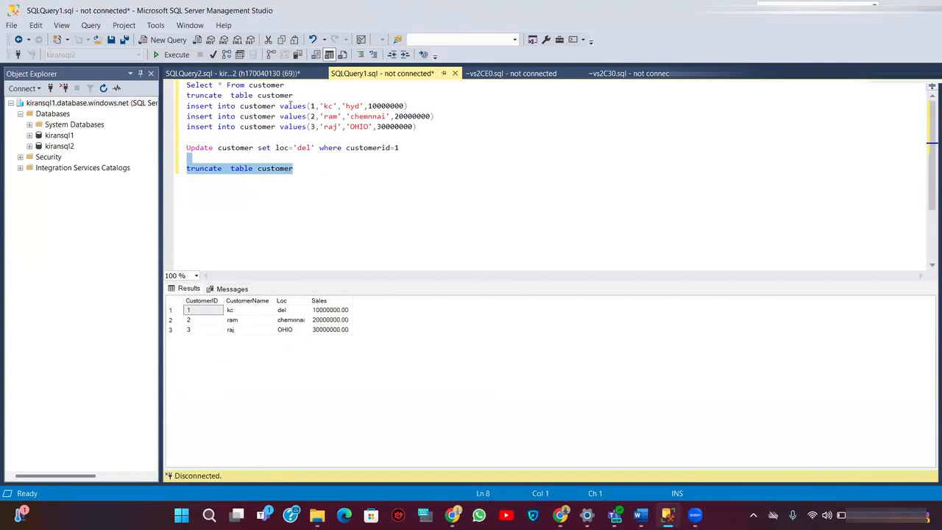
drag(248, 85, 187, 85)
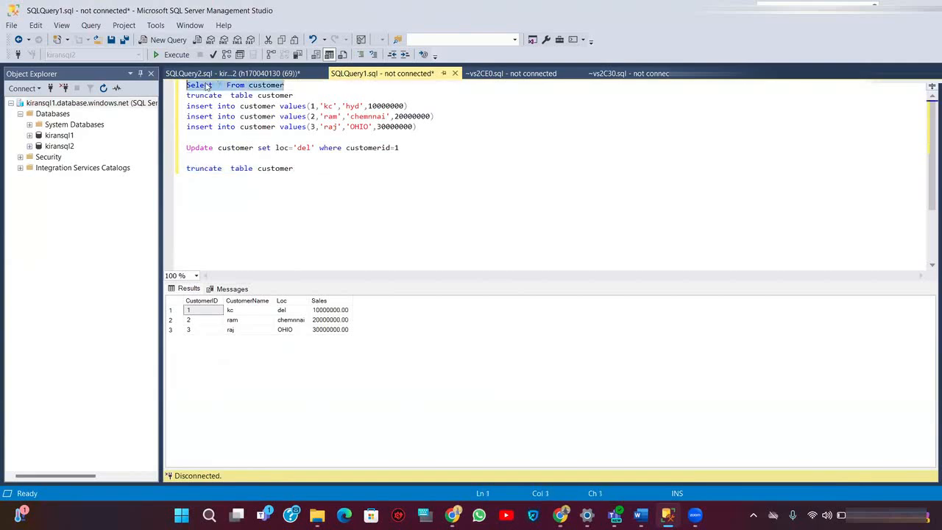
click(176, 56)
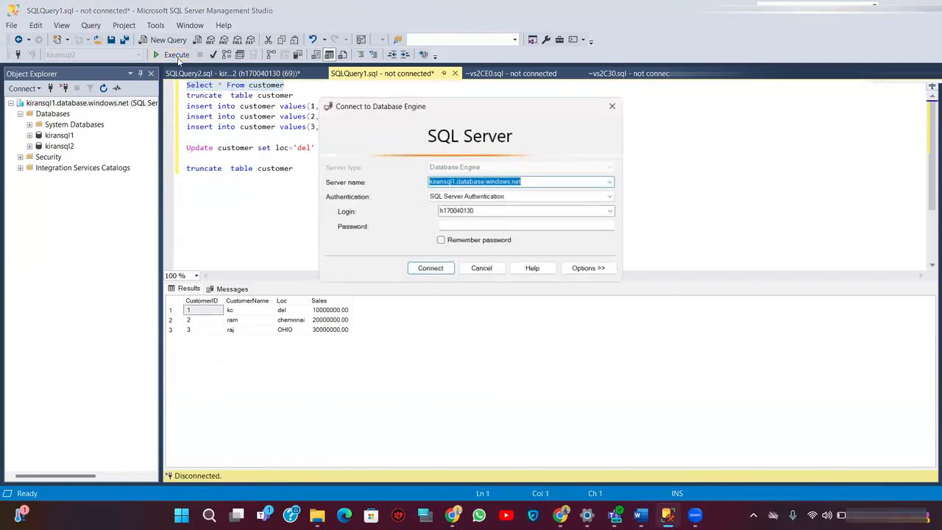
click(462, 228)
text(*********)
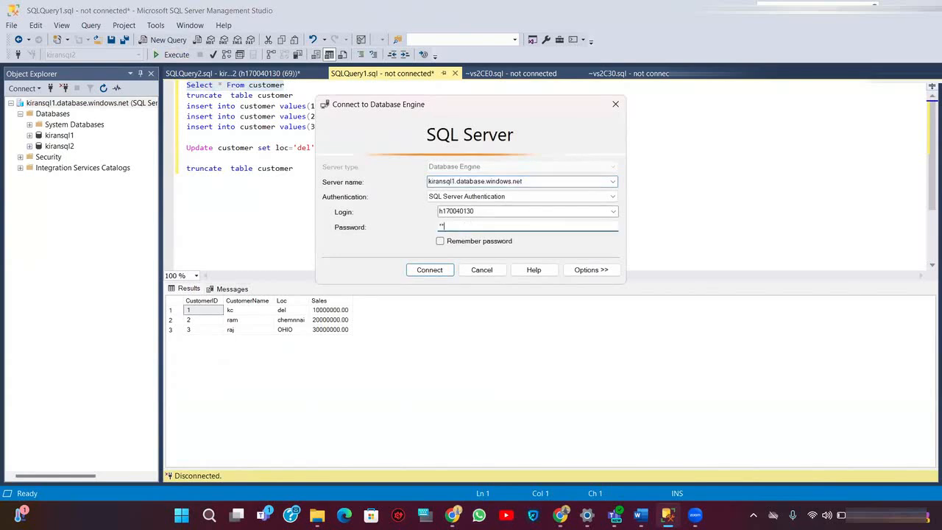
text(****)
click(426, 272)
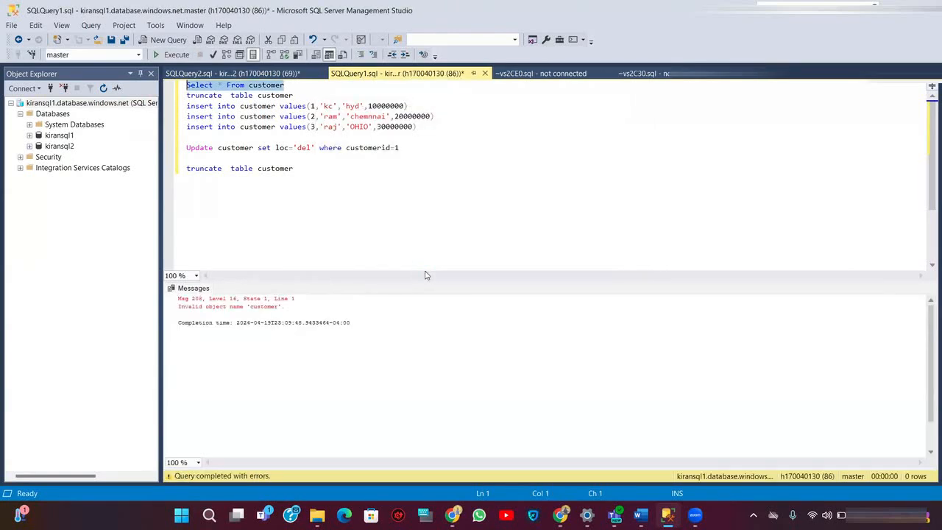
Switch the SQLQuery1.sql connection to the kiransql1 database and run the final truncate table customer statement.
click(138, 54)
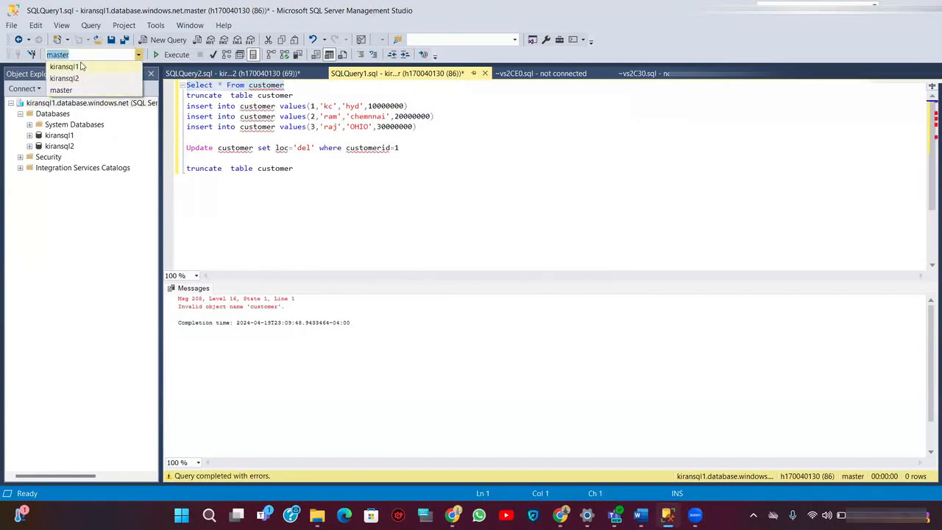
click(81, 66)
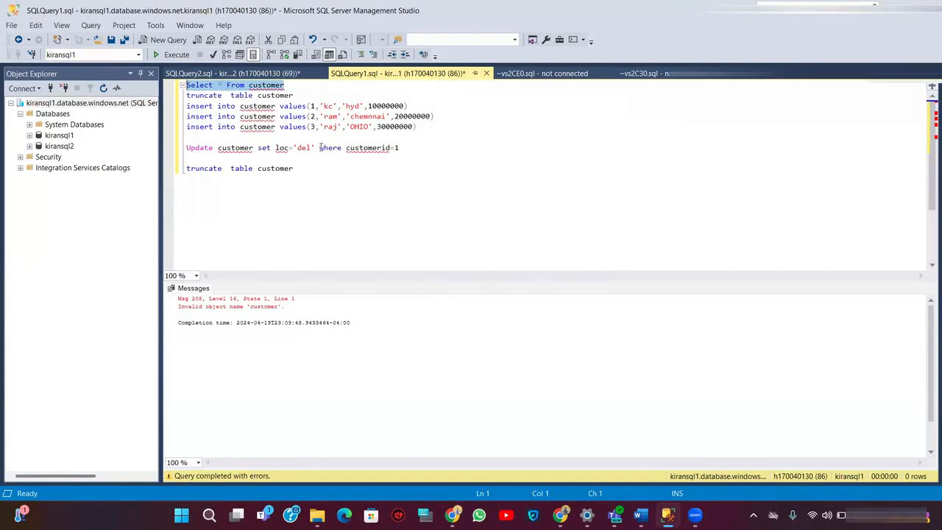
double_click(291, 169)
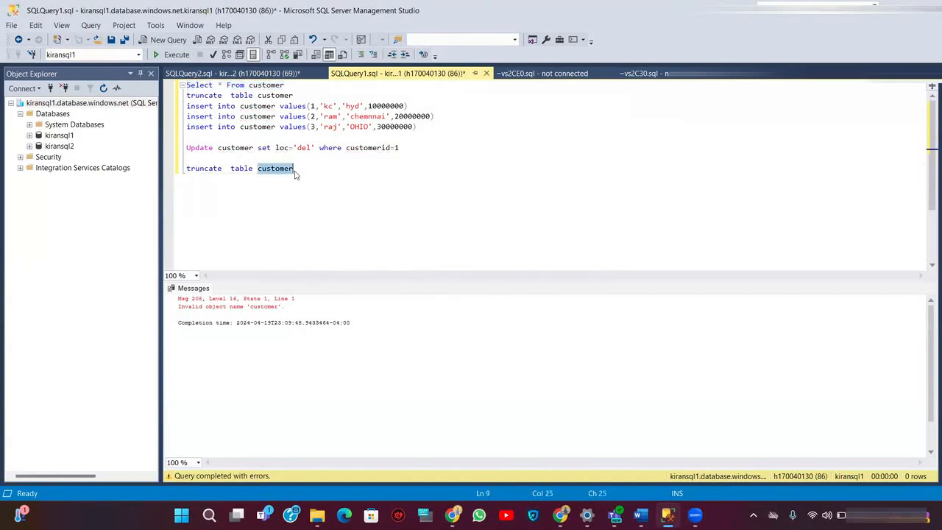
drag(293, 169, 193, 161)
click(171, 54)
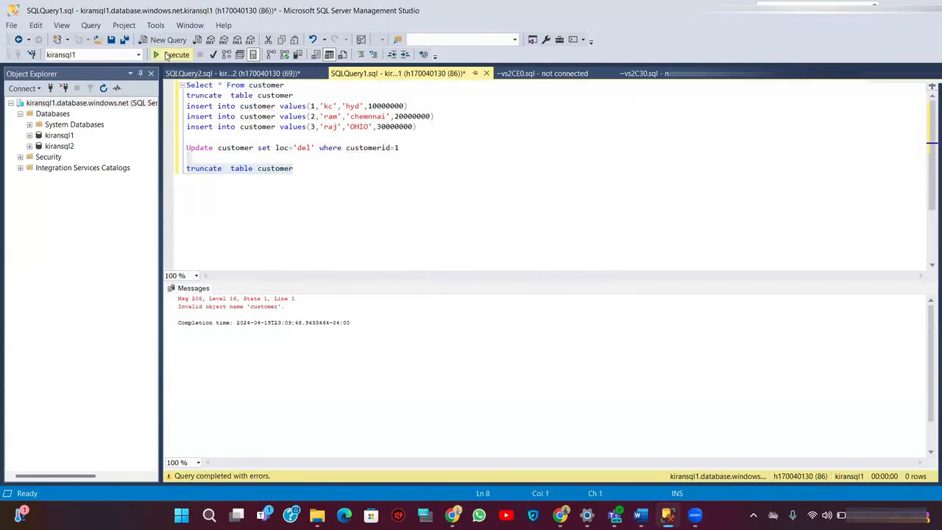
Insert only the CustomerID 1 record, with location hyd and sales 10000000, into the source customer table and query all its rows.
mouse_move(284, 85)
mouse_down()
mouse_move(185, 83)
mouse_move(293, 94)
mouse_up()
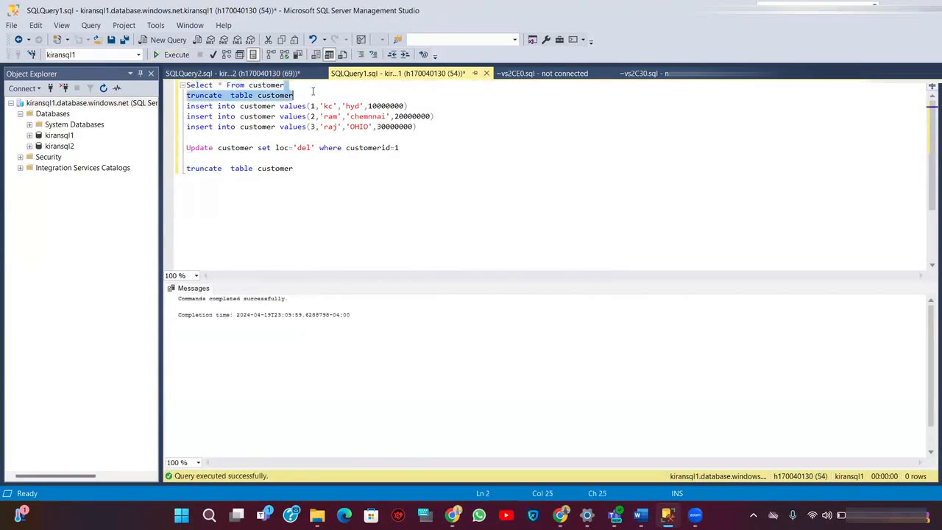
click(412, 106)
drag(412, 107, 186, 95)
click(411, 107)
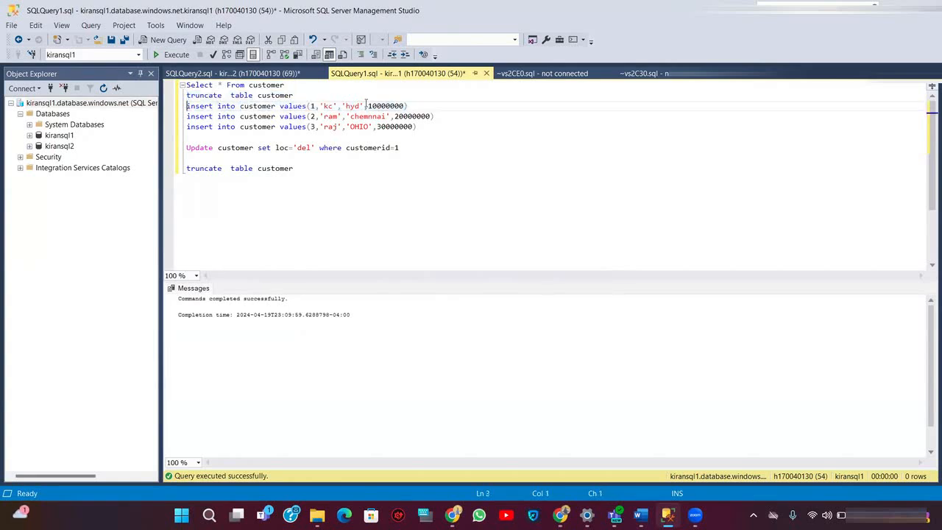
drag(407, 105, 186, 107)
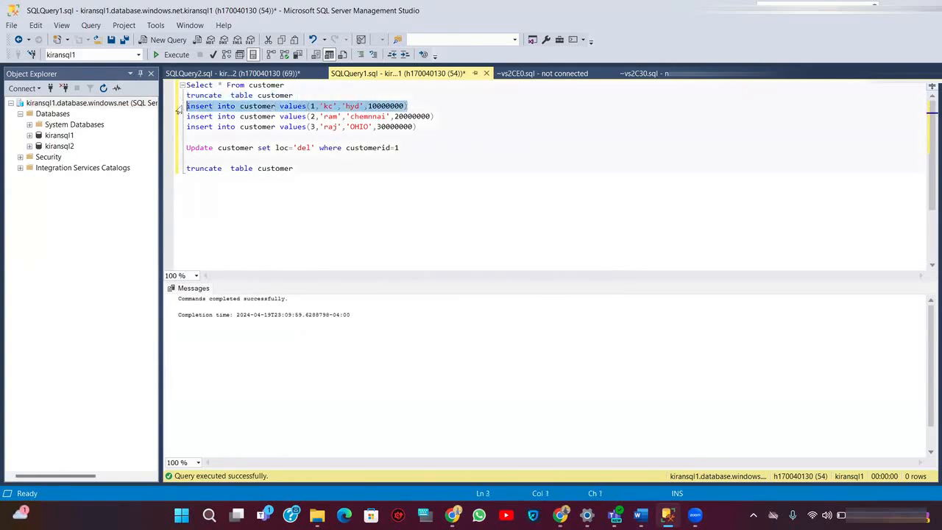
click(160, 56)
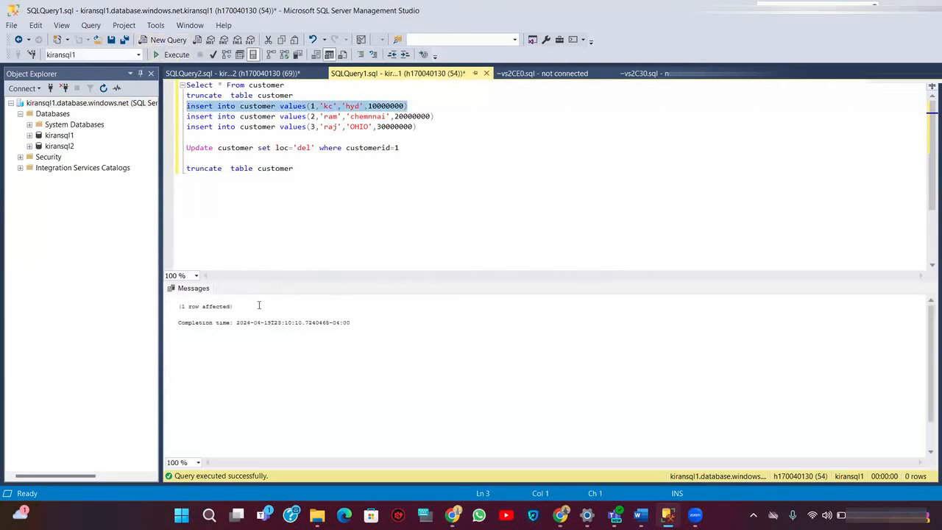
drag(289, 85, 186, 85)
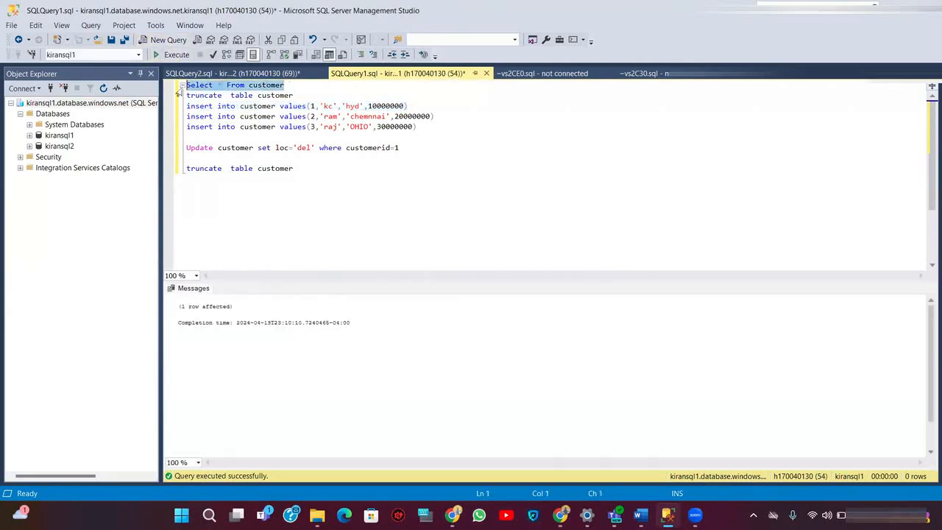
click(170, 56)
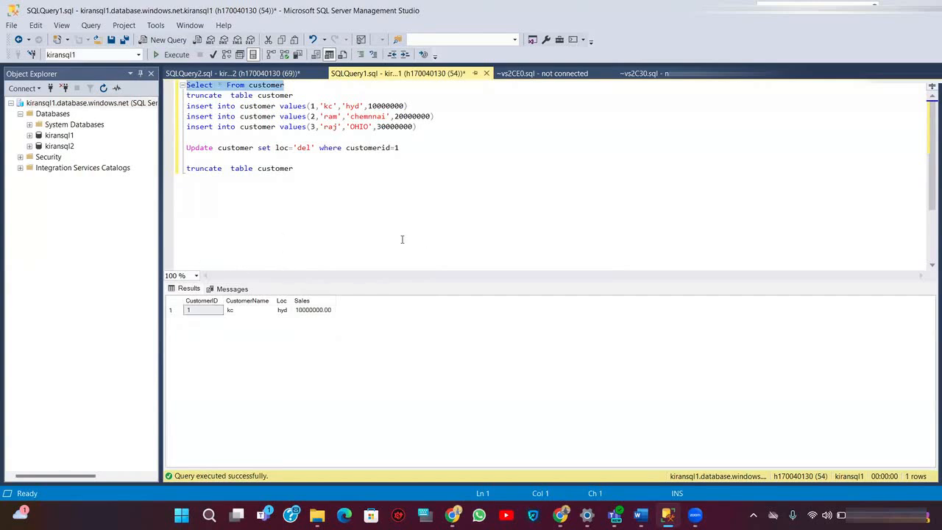
Switch to Azure Data Factory in the browser and start a debug run of the pl_scd_type_2 pipeline.
mouse_move(557, 513)
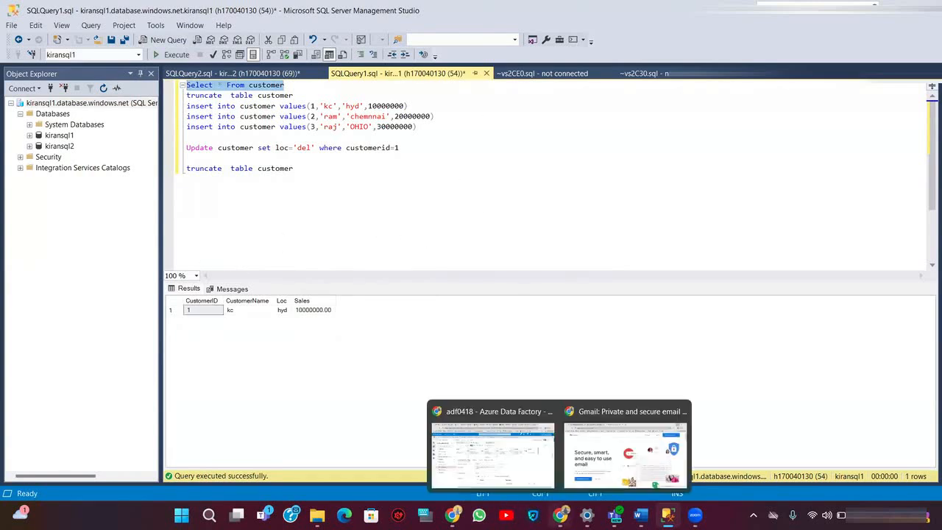
click(515, 465)
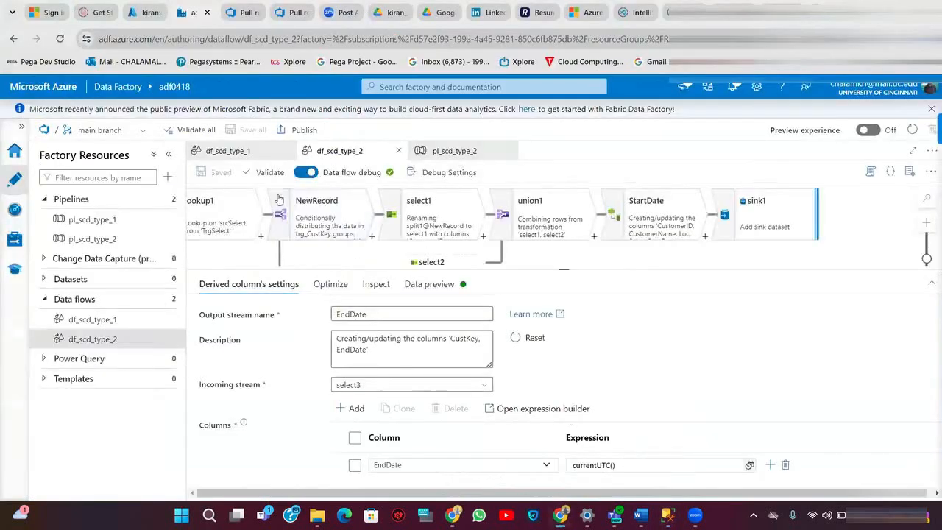
click(96, 239)
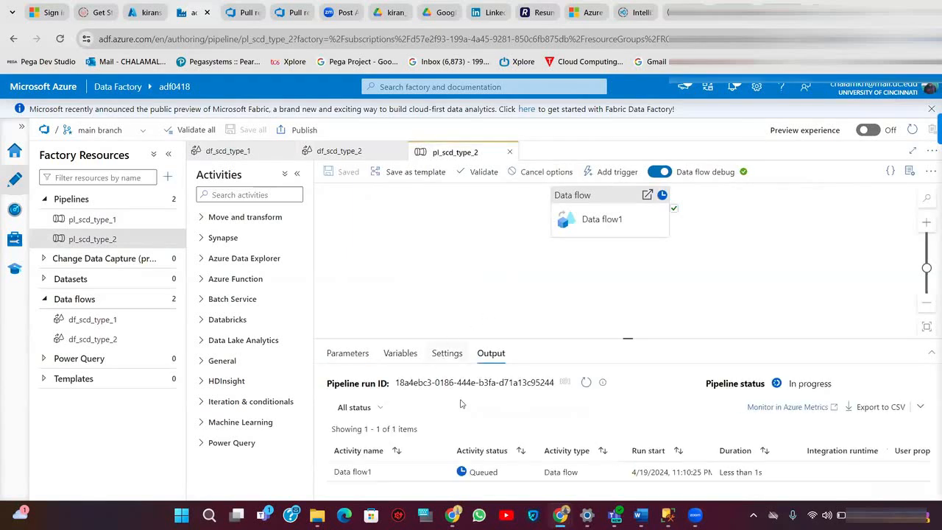
Refresh the pl_scd_type_2 debug run output until the Data flow1 activity and the pipeline run finish.
click(586, 384)
click(586, 384)
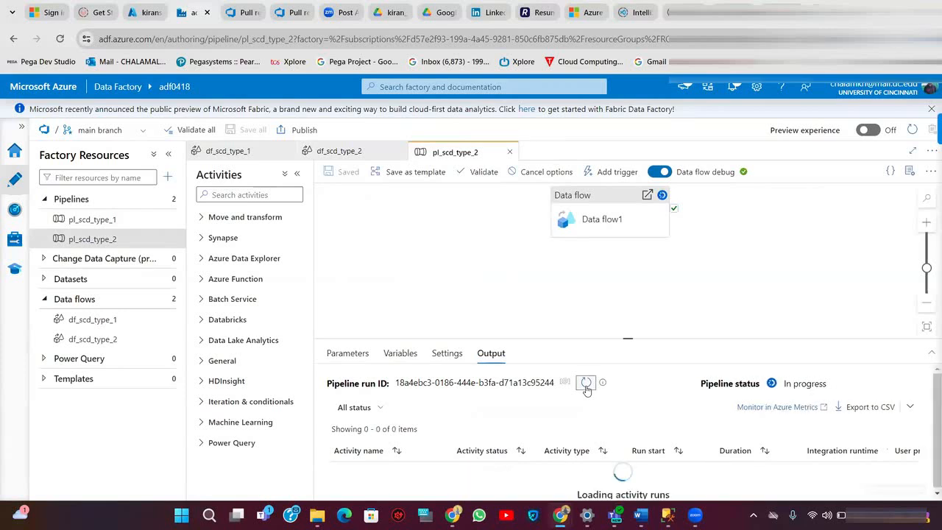
click(586, 384)
click(586, 384)
click(587, 384)
click(587, 384)
click(586, 384)
click(586, 384)
click(586, 384)
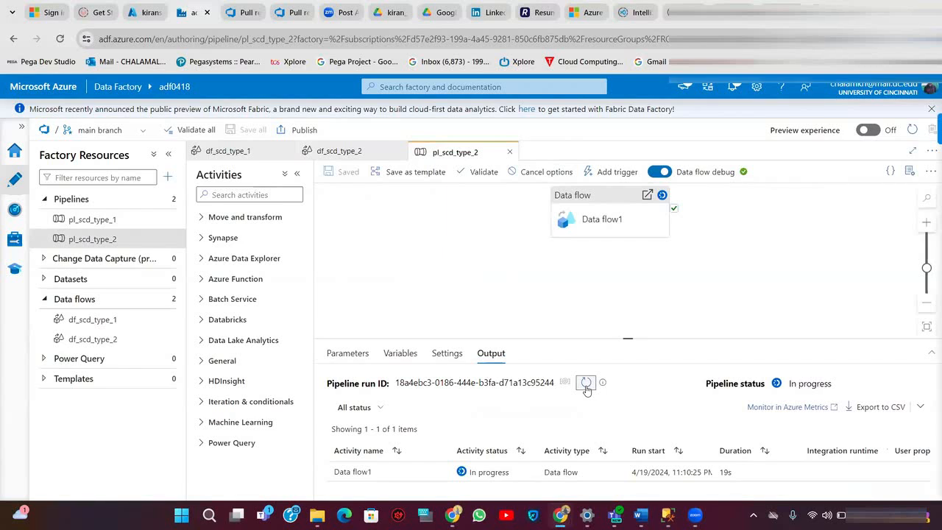
click(586, 384)
click(586, 390)
click(585, 384)
click(584, 383)
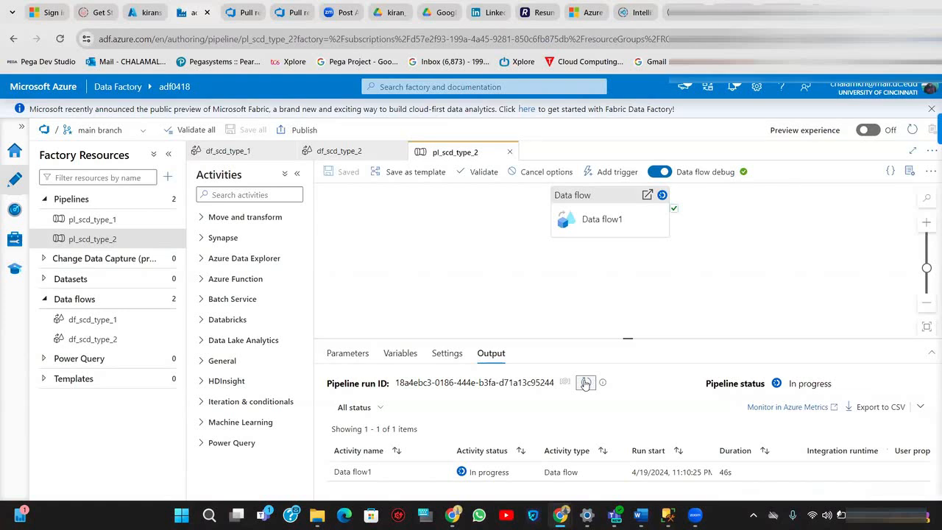
click(585, 383)
click(585, 384)
click(585, 383)
click(585, 383)
click(585, 383)
click(584, 384)
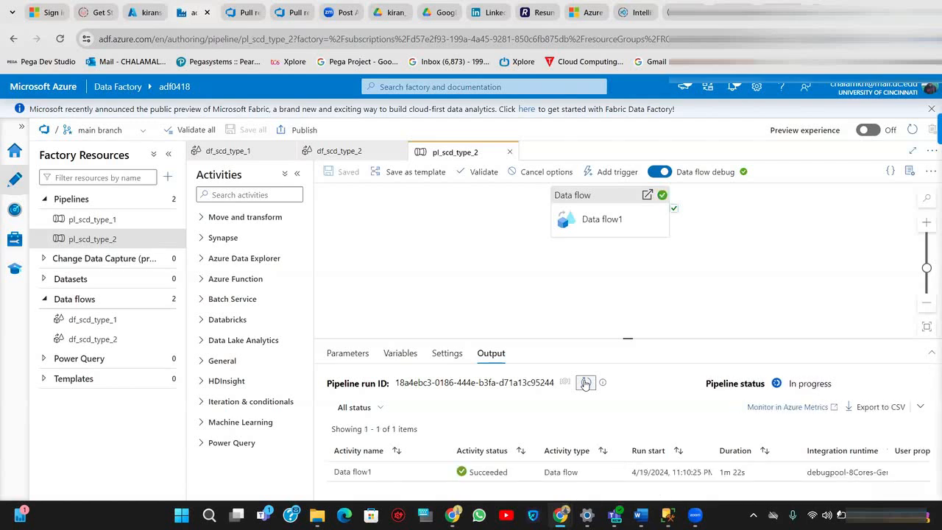
click(584, 383)
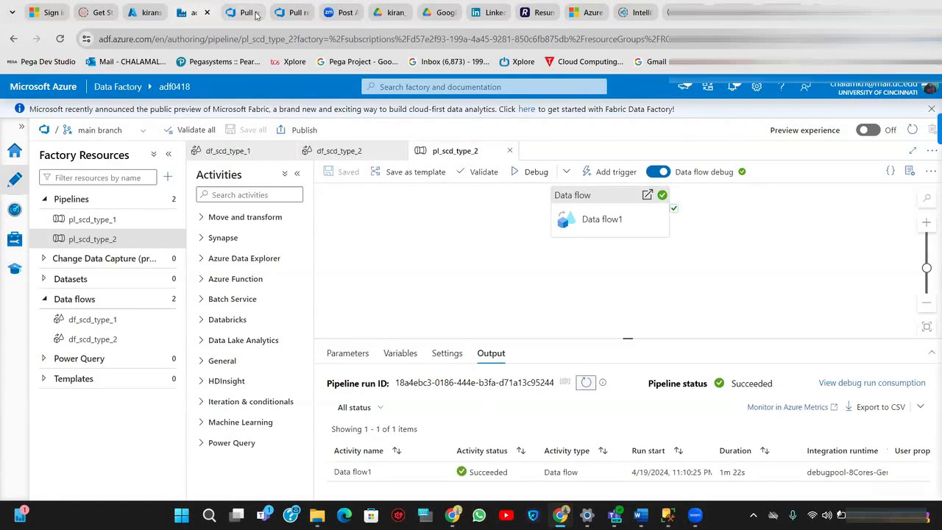
Switch to SQL Server Management Studio and query all rows of the kiransql2 target customer table in SQLQuery2.sql.
mouse_move(668, 514)
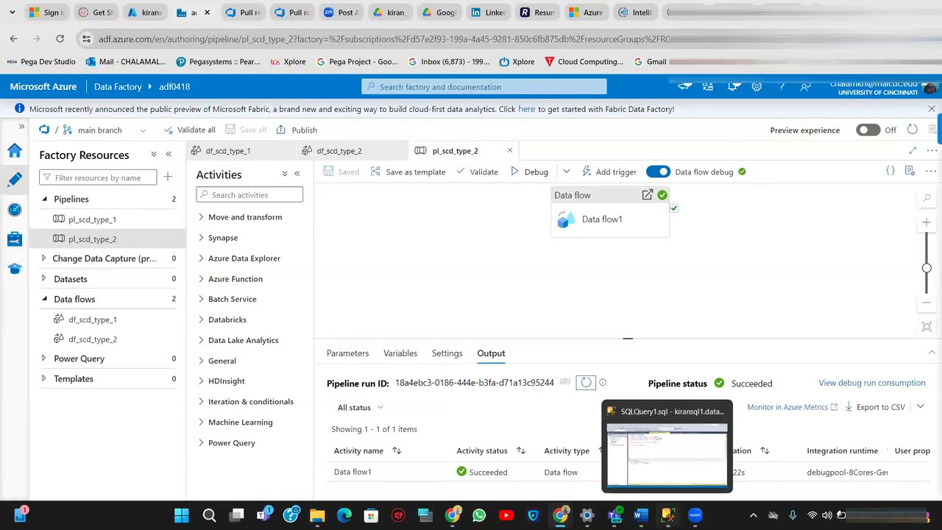
click(654, 478)
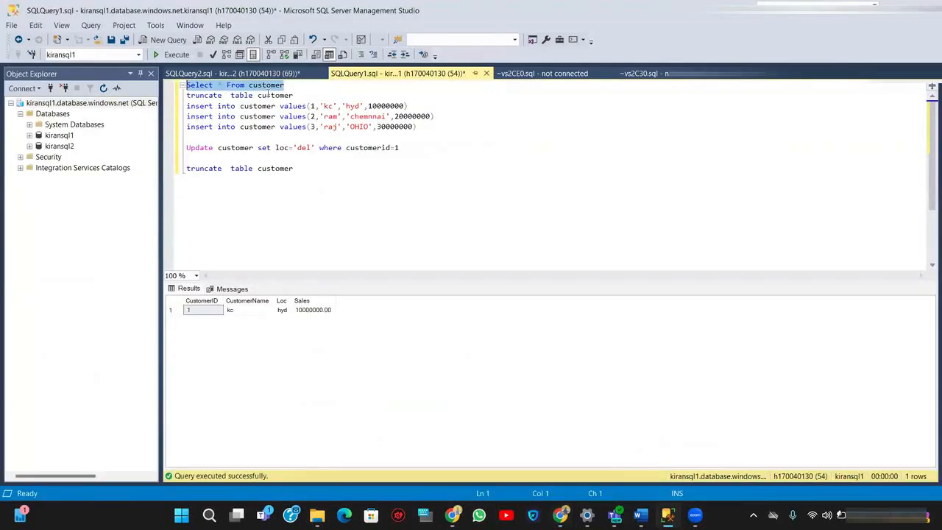
click(230, 75)
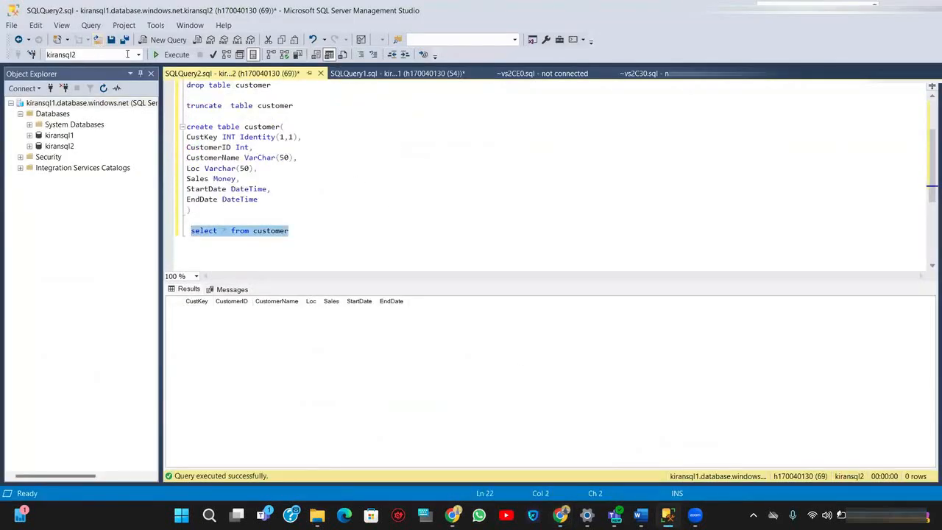
click(137, 55)
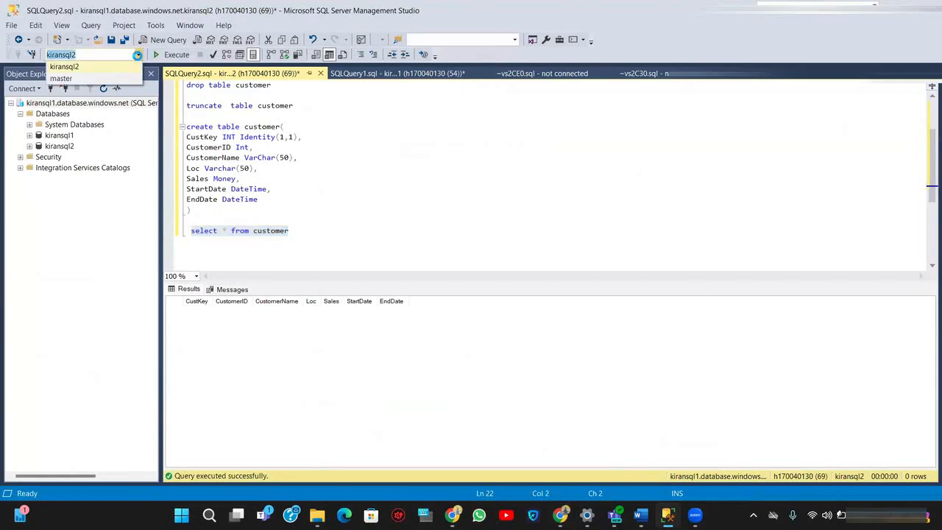
click(320, 222)
click(294, 228)
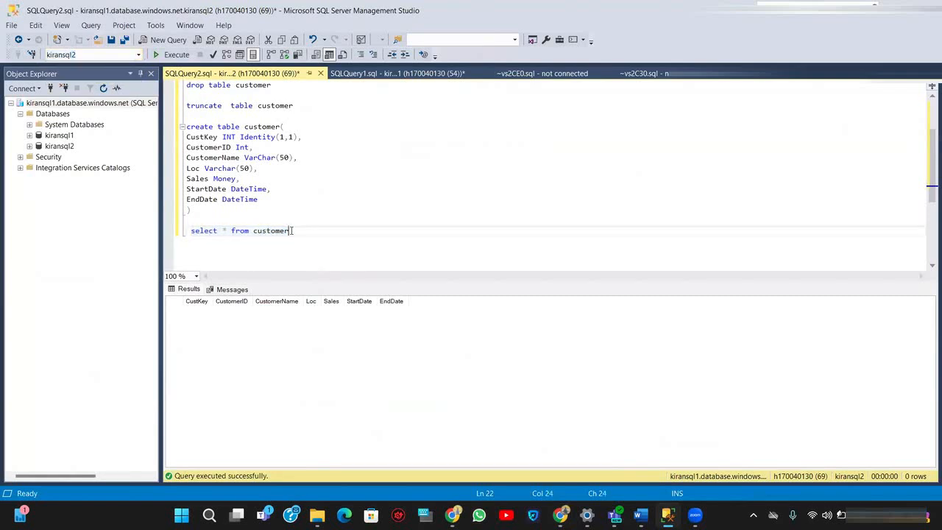
drag(293, 228, 178, 238)
click(171, 55)
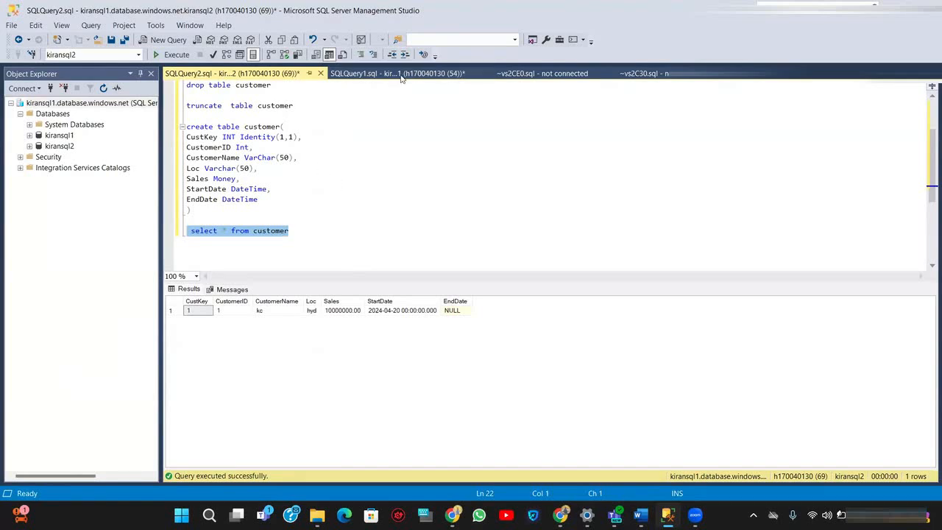
Insert the CustomerID 2 record, with location chemnnai and sales 20000000, into the source customer table from SQLQuery1.sql.
click(352, 74)
drag(440, 116, 186, 116)
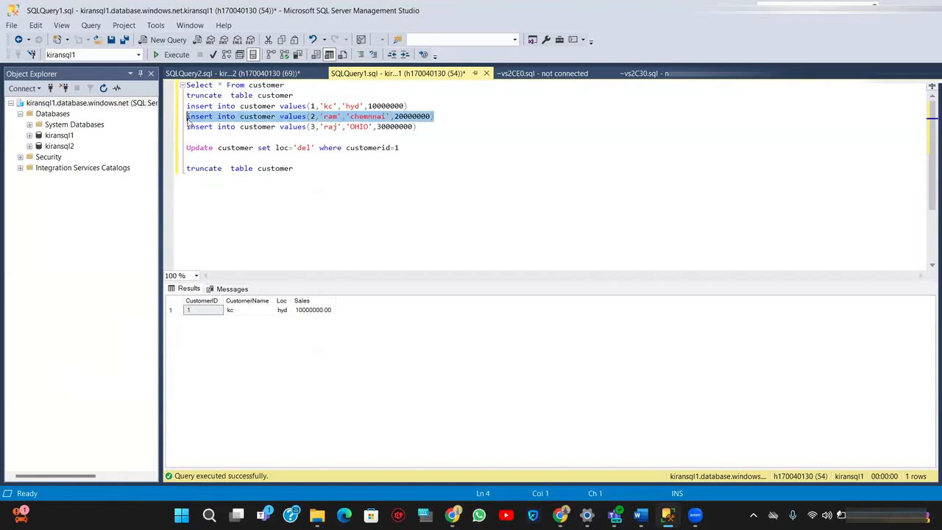
click(175, 55)
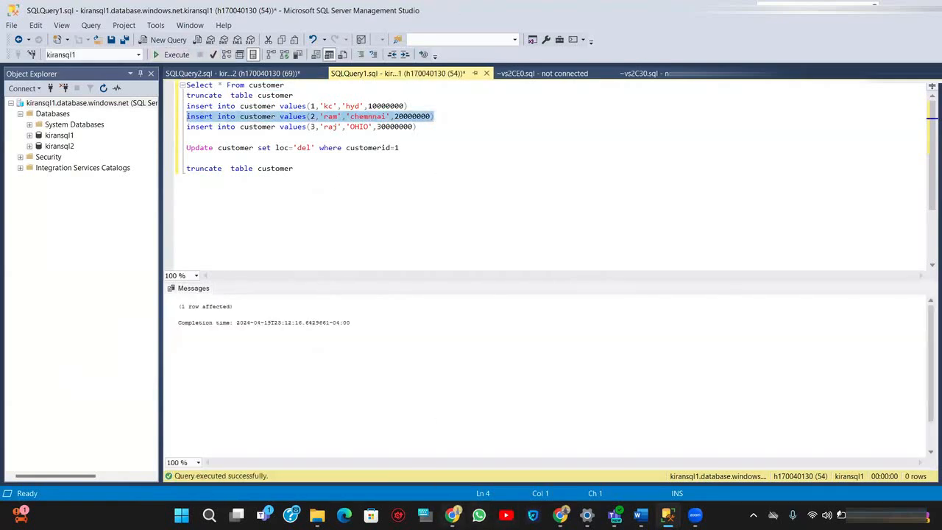
Switch to Azure Data Factory and start a new debug run of the pl_scd_type_2 pipeline.
click(493, 442)
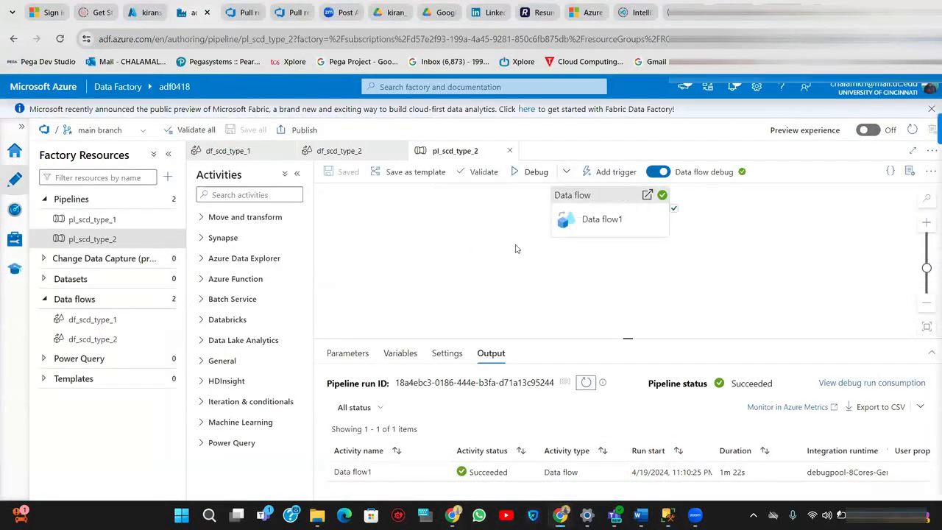
click(91, 239)
click(520, 175)
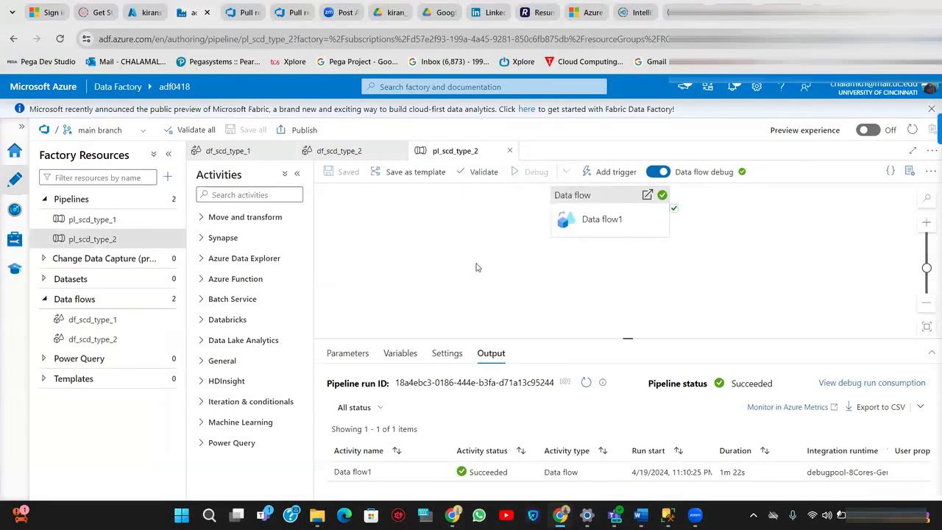
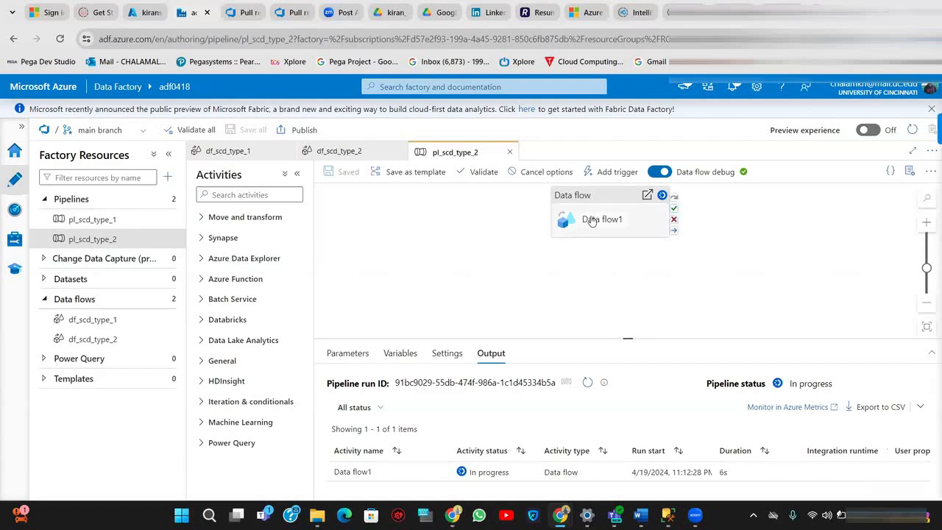
Return to the pipeline's run output and refresh it until the second debug run of pl_scd_type_2 finishes.
click(591, 221)
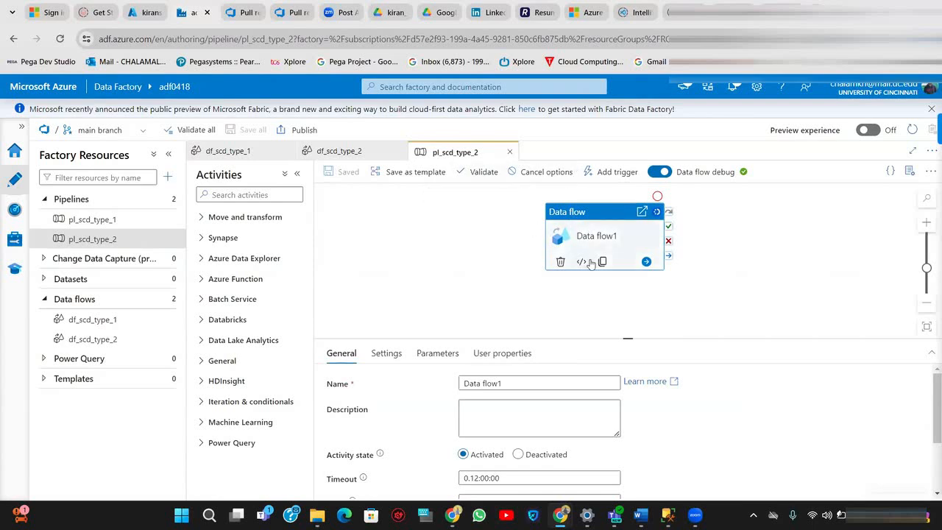
click(471, 260)
click(585, 383)
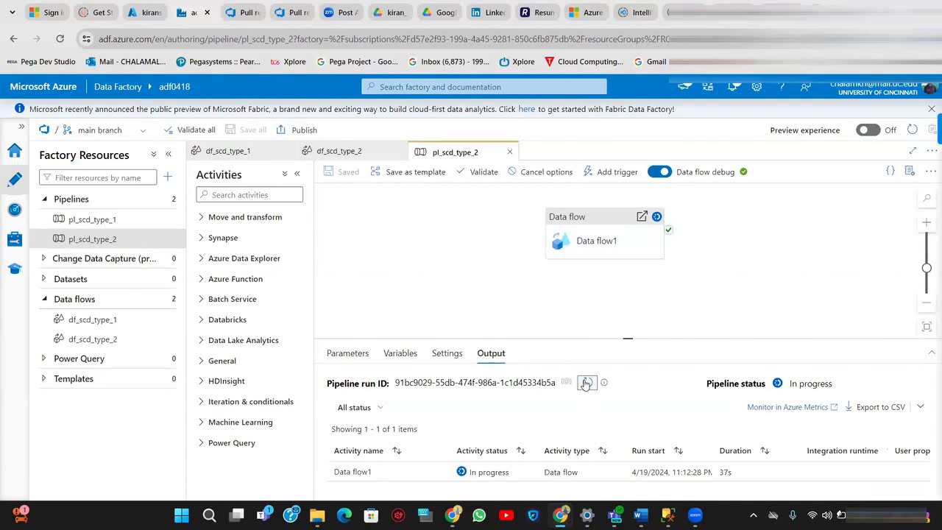
click(586, 384)
click(585, 383)
click(586, 383)
click(585, 384)
click(585, 383)
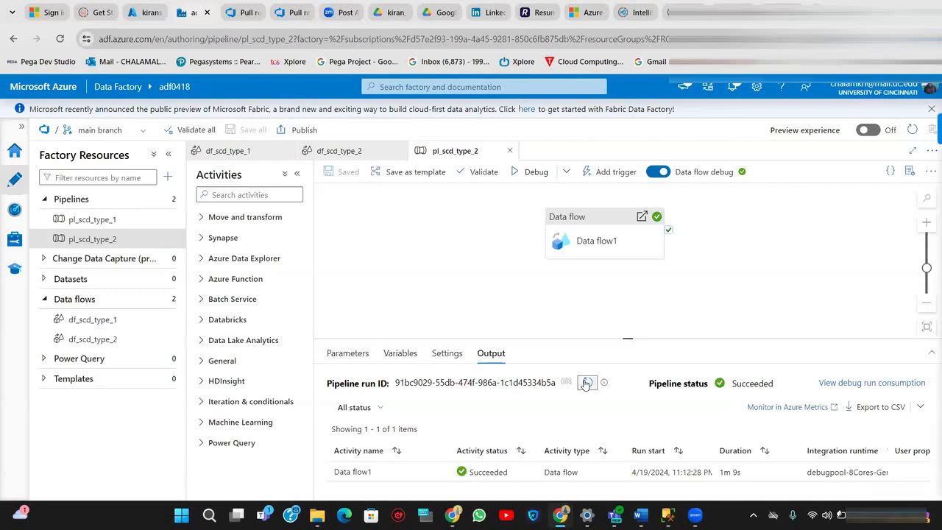
click(586, 383)
Switch to SQL Server Management Studio and rerun the select on the target customer table in SQLQuery2.sql.
mouse_move(665, 514)
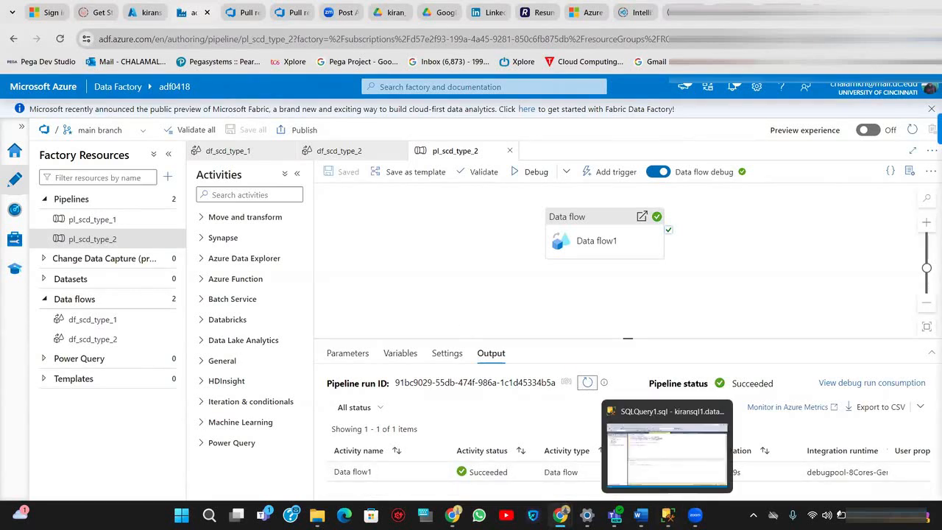
click(666, 457)
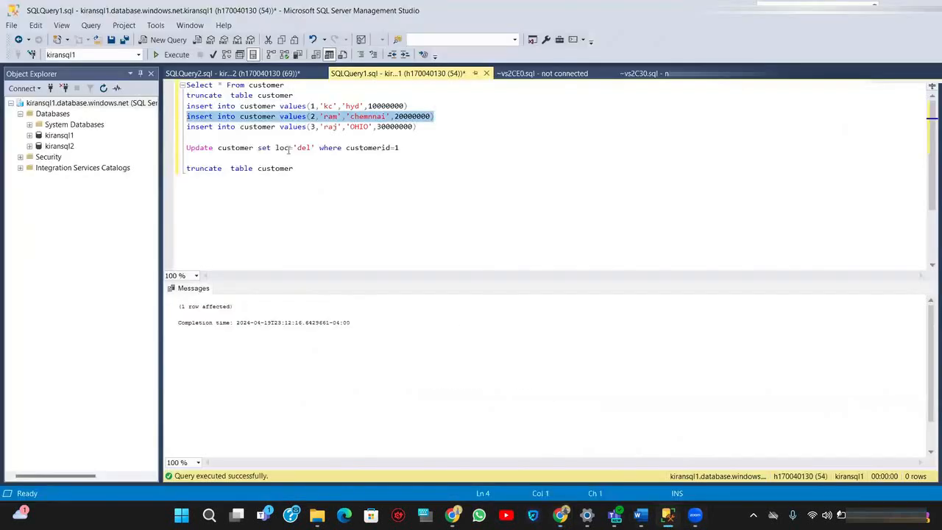
click(230, 74)
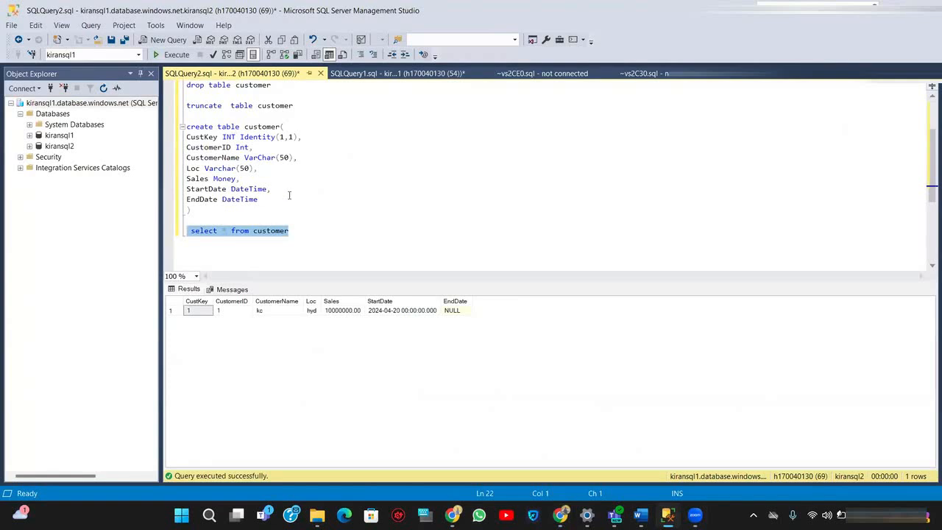
drag(303, 231, 189, 231)
click(176, 54)
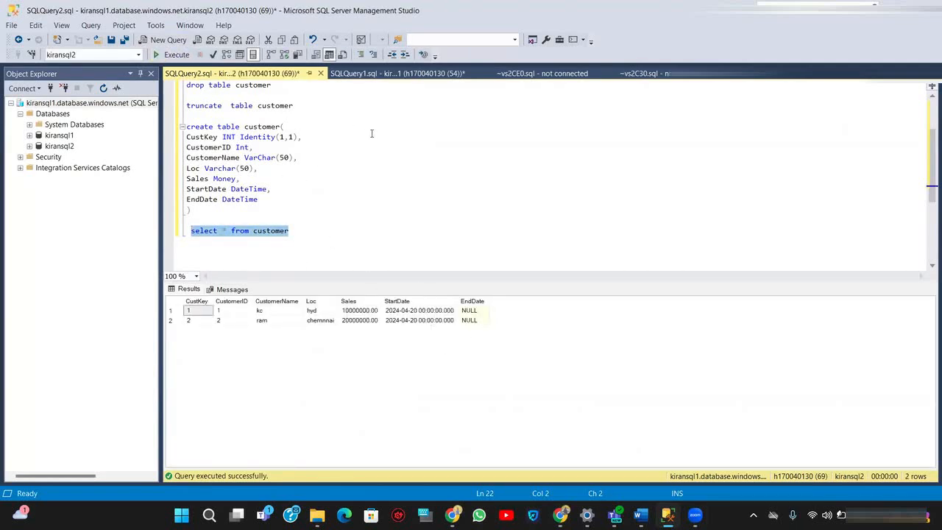
In SQLQuery1.sql, change chemnnai to del in the CustomerID 2 insert statement and run the update setting loc to 'del' for customerid 1.
click(394, 74)
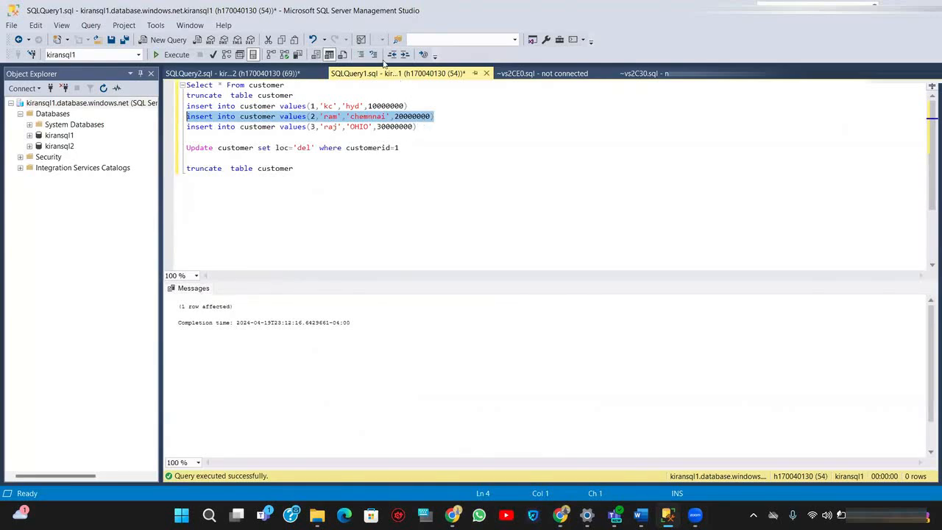
mouse_move(421, 126)
mouse_down()
mouse_move(333, 106)
mouse_move(188, 130)
mouse_move(418, 129)
mouse_up()
click(421, 129)
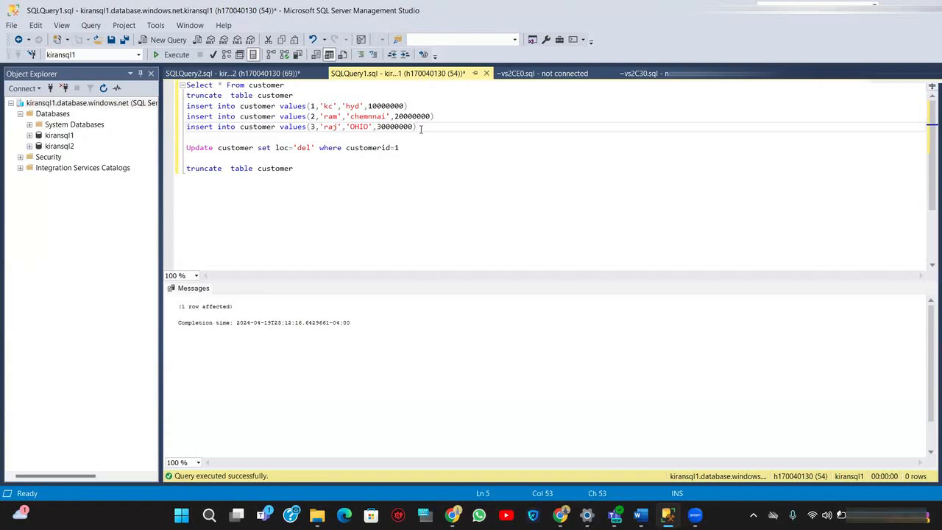
drag(384, 116, 352, 121)
text(el)
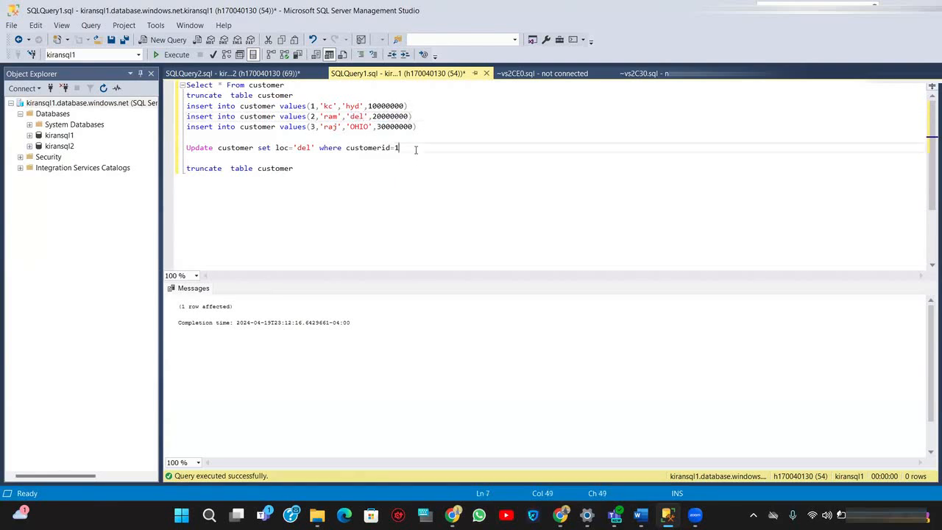
drag(409, 148, 186, 148)
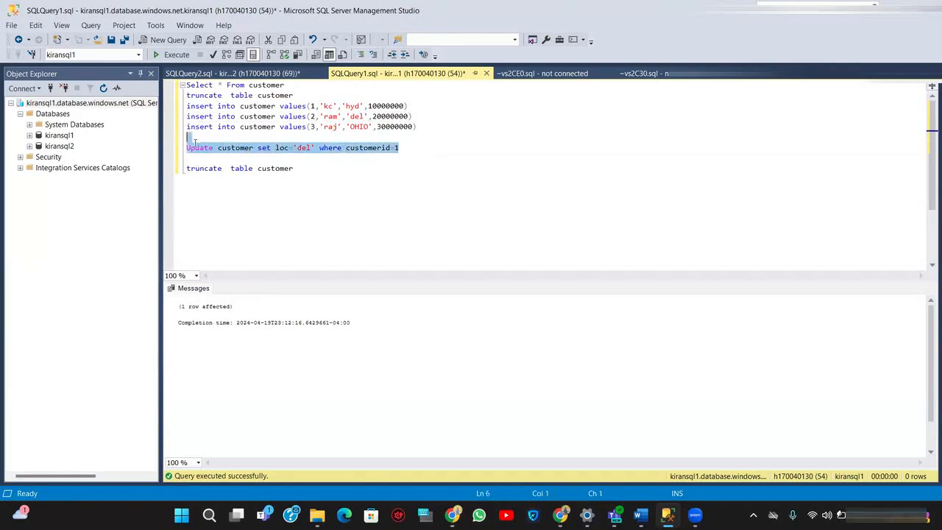
click(171, 55)
Review the existing target query results in SQLQuery2.sql, then switch to Azure Data Factory and start another debug run of pl_scd_type_2.
mouse_move(560, 514)
click(493, 466)
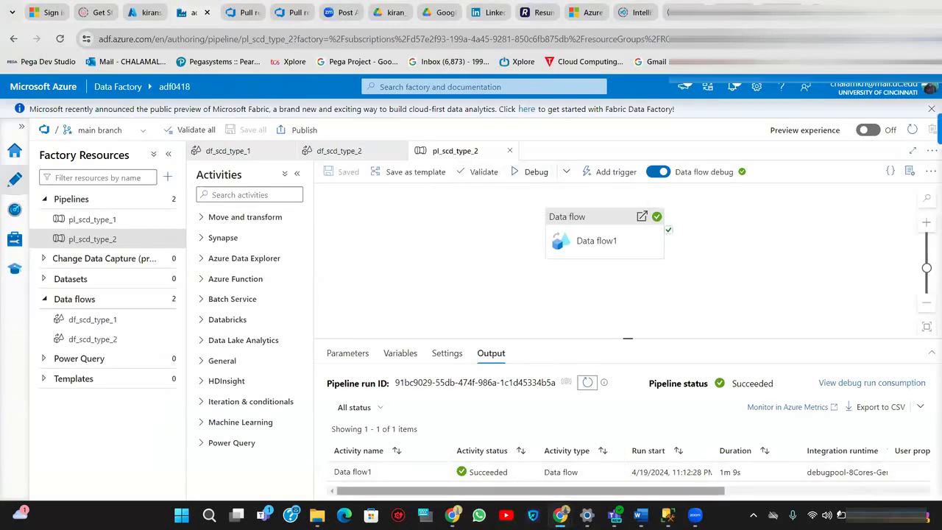
mouse_move(561, 509)
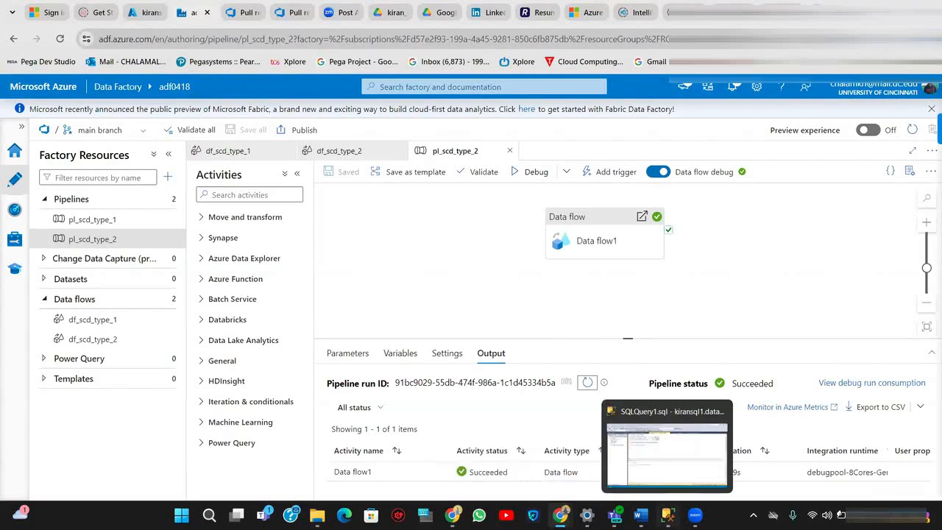
key(alt+Tab)
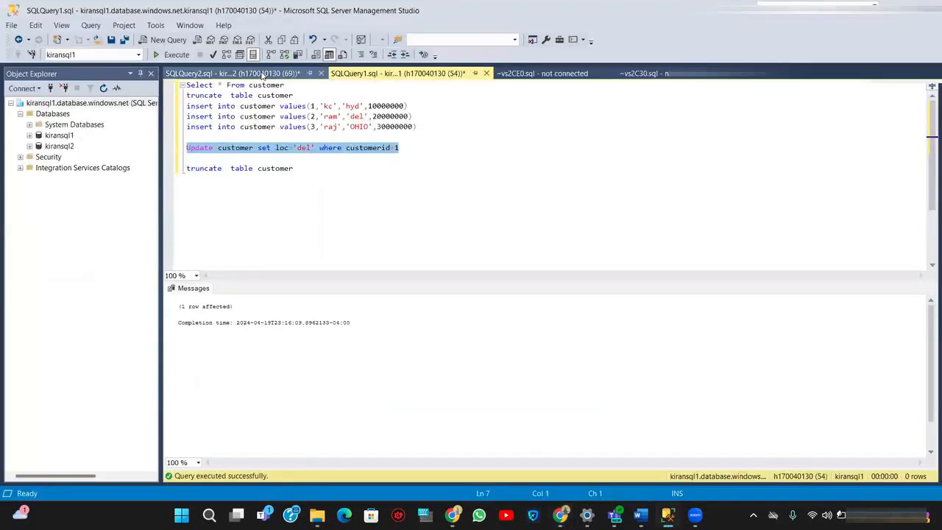
click(264, 73)
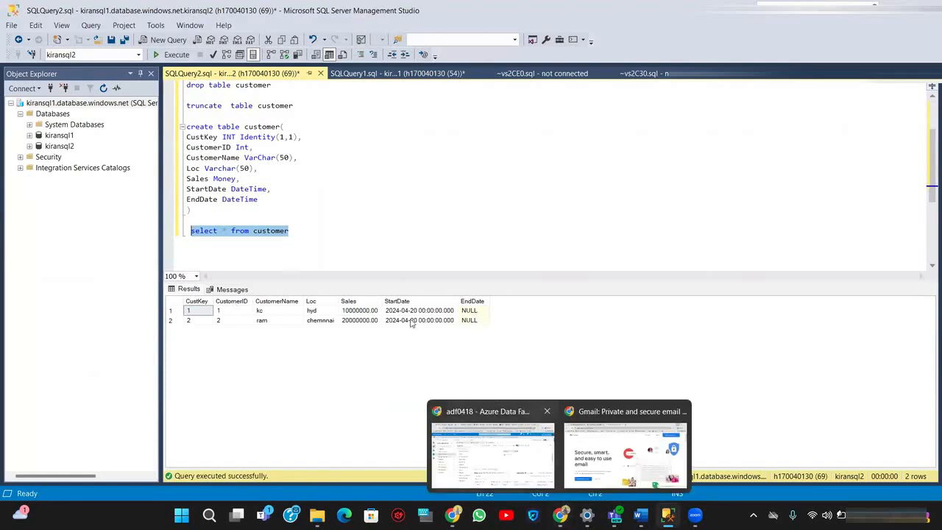
mouse_move(560, 514)
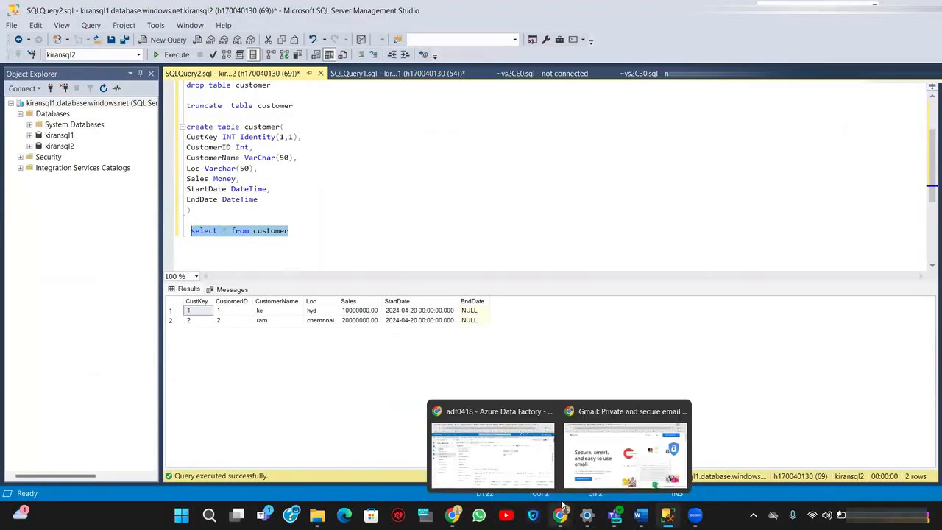
click(517, 460)
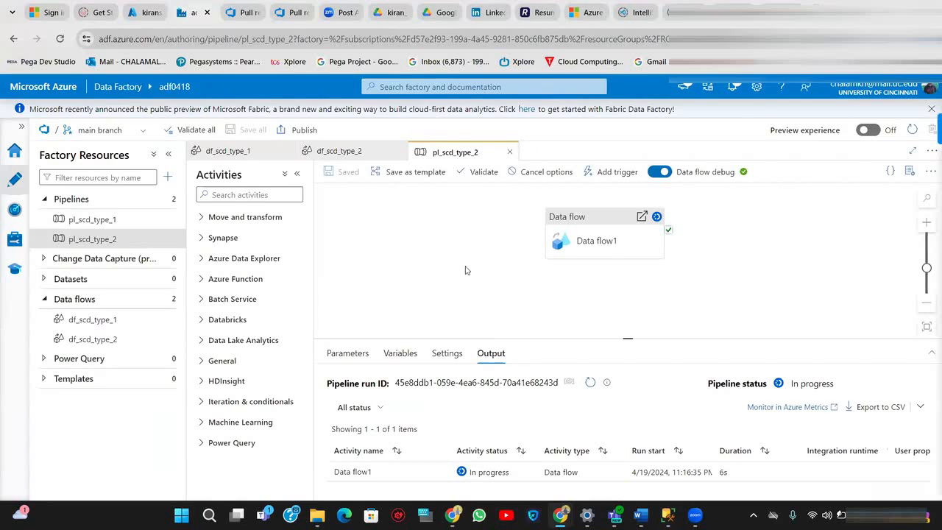
Refresh the pipeline run output repeatedly until the current debug run of pl_scd_type_2 finishes.
click(588, 383)
click(588, 383)
click(588, 383)
click(588, 383)
click(587, 383)
click(588, 383)
click(587, 383)
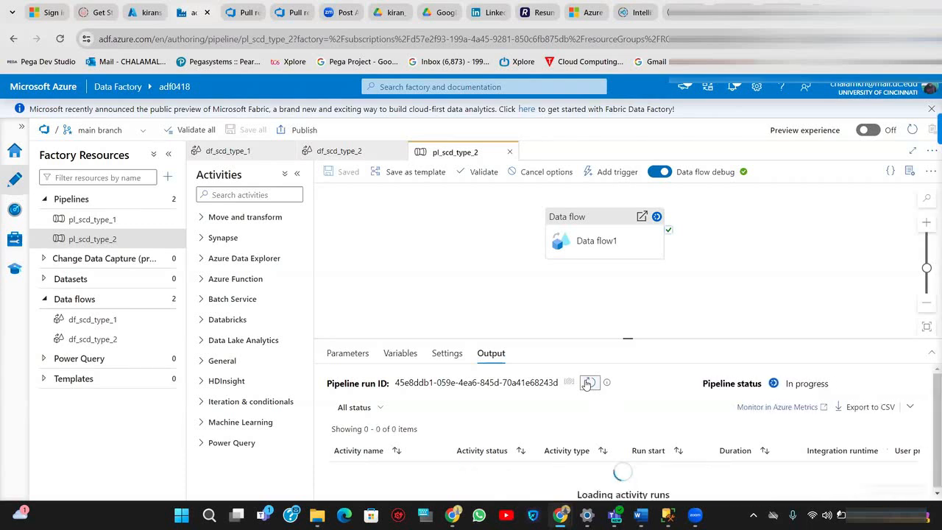
click(588, 384)
click(588, 383)
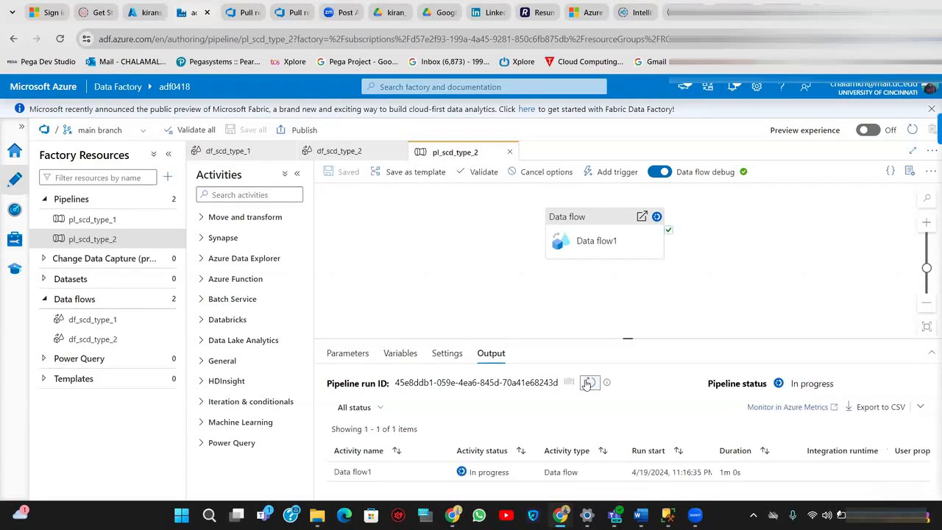
click(588, 383)
click(588, 384)
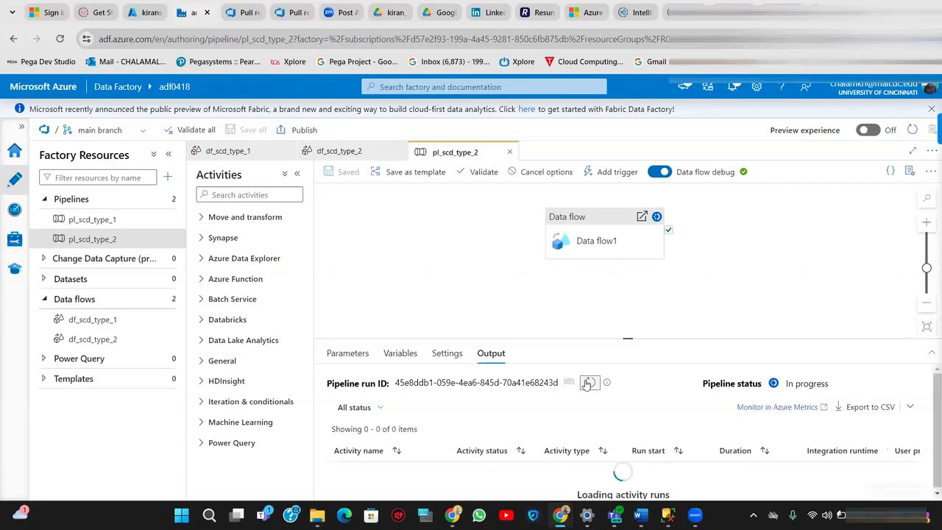
click(588, 383)
click(588, 383)
click(588, 384)
click(588, 383)
click(588, 384)
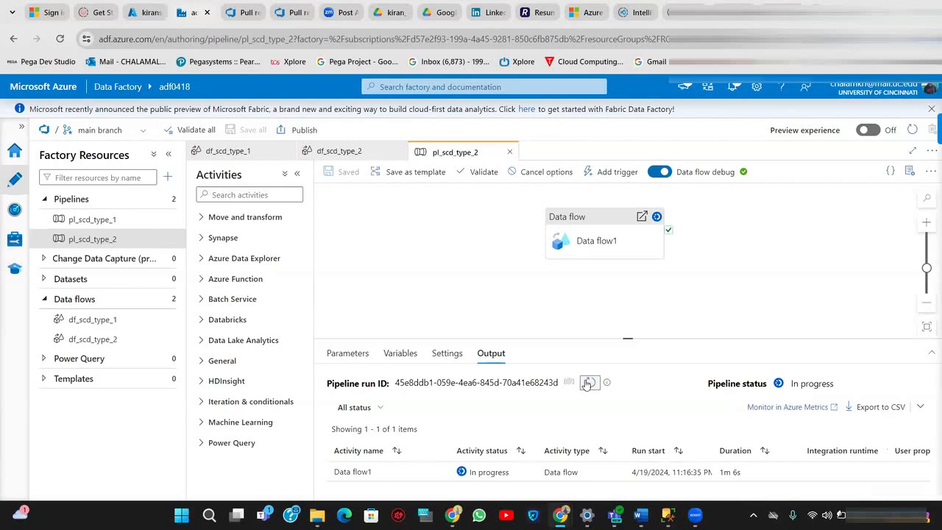
click(588, 383)
click(588, 384)
click(588, 383)
click(588, 383)
click(588, 383)
click(588, 383)
click(588, 384)
click(588, 383)
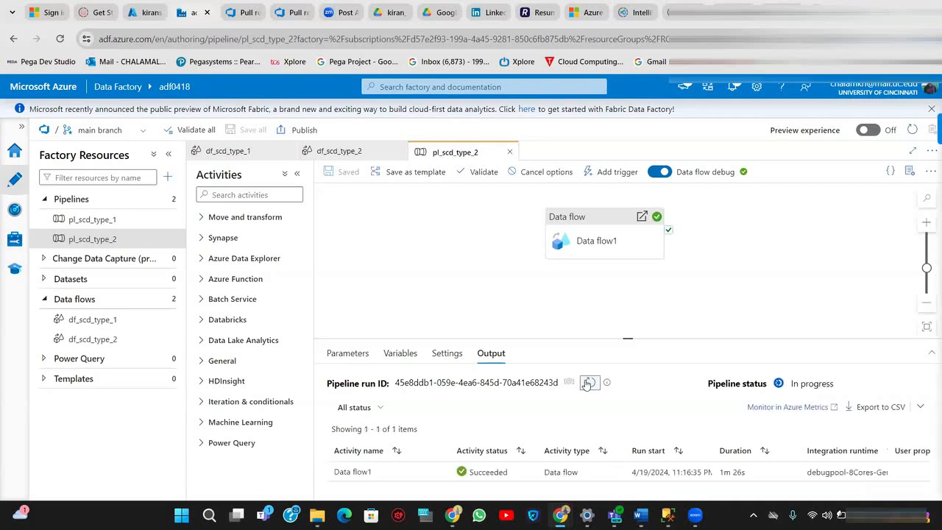
click(587, 383)
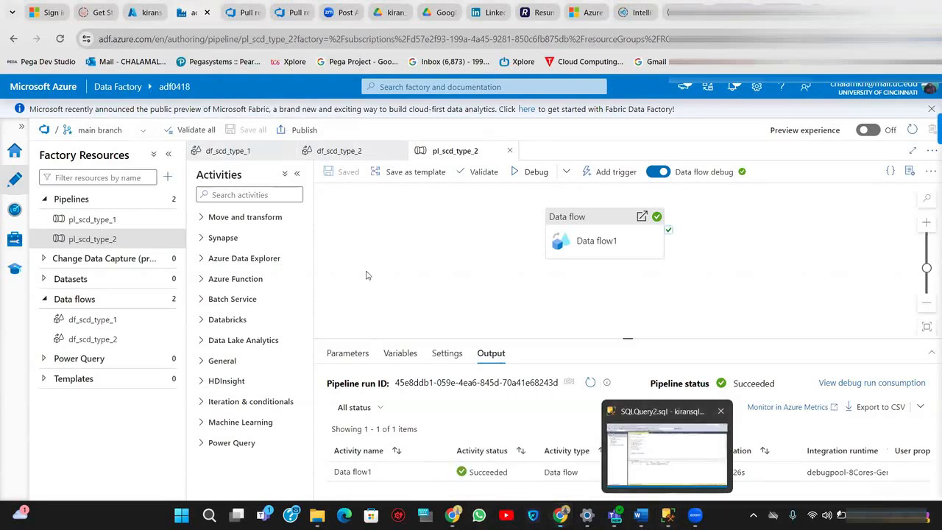
Switch to SQL Server Management Studio and rerun only the select on the target customer table in SQLQuery2.sql.
click(684, 456)
drag(295, 231, 191, 231)
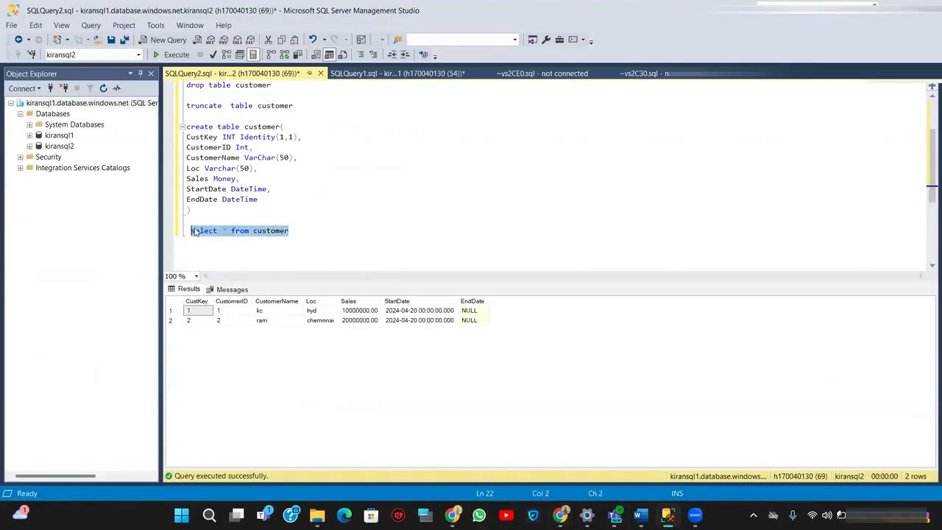
click(181, 57)
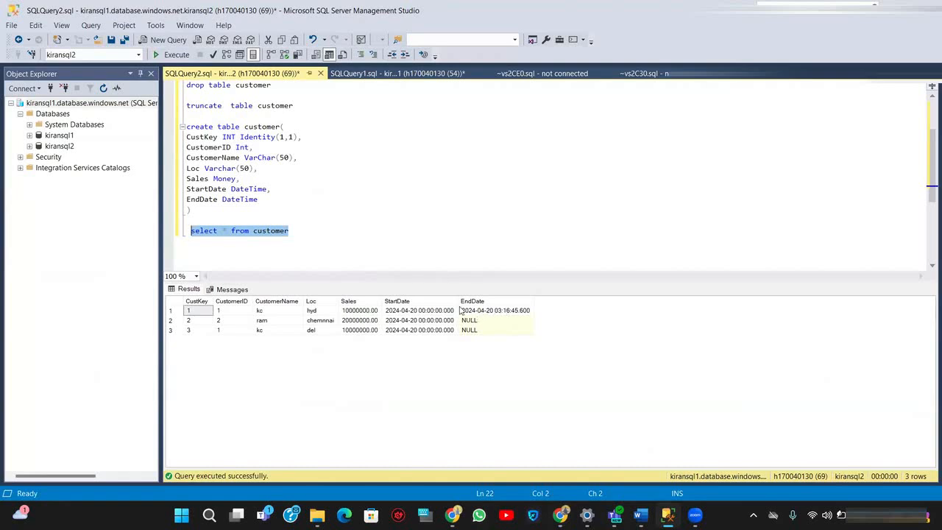
Widen the StartDate column in the query results to inspect the date values, and dismiss the low battery notice.
click(534, 312)
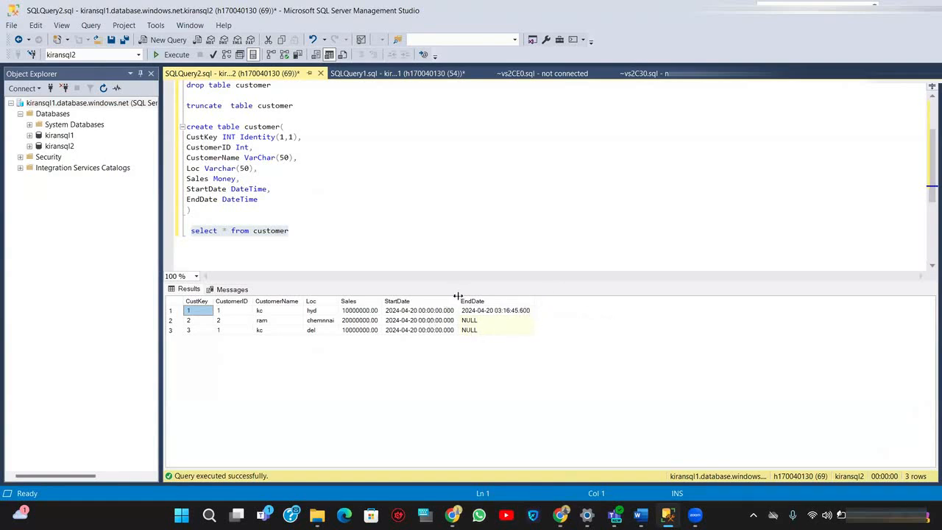
drag(457, 301, 474, 306)
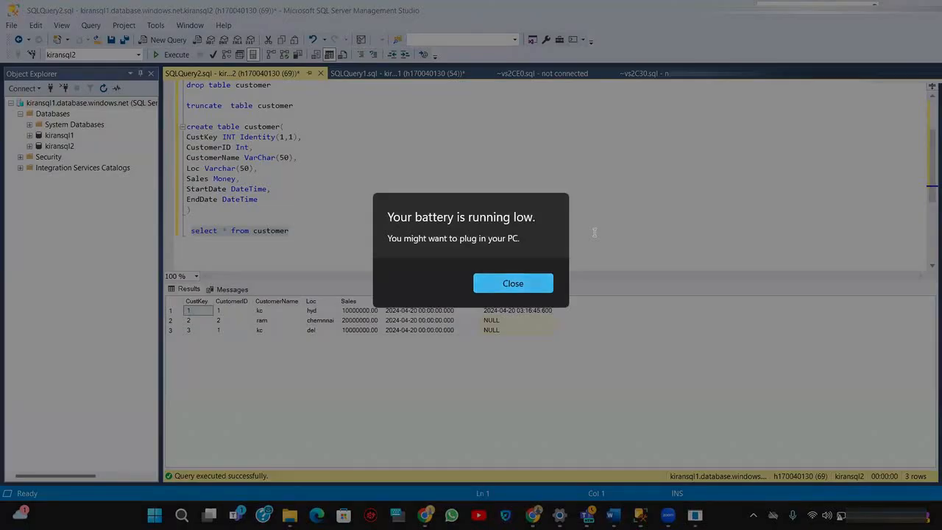
key(Return)
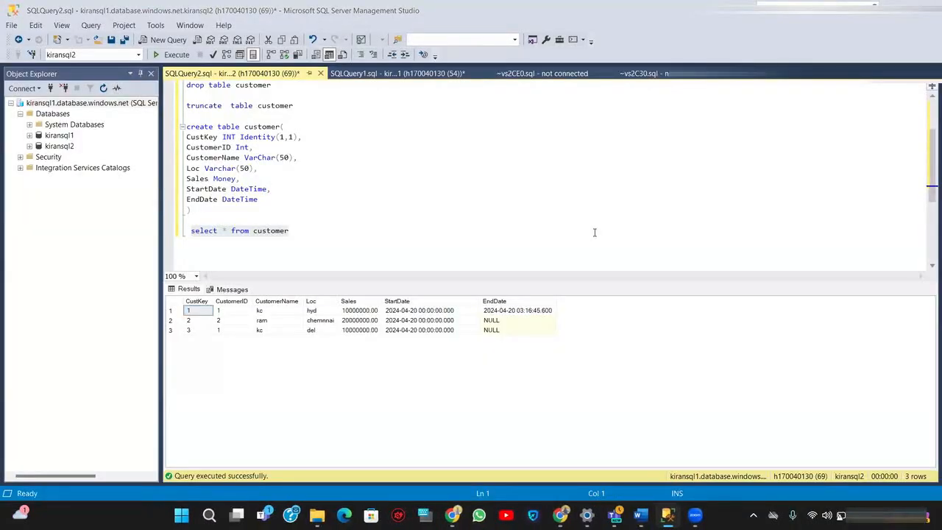